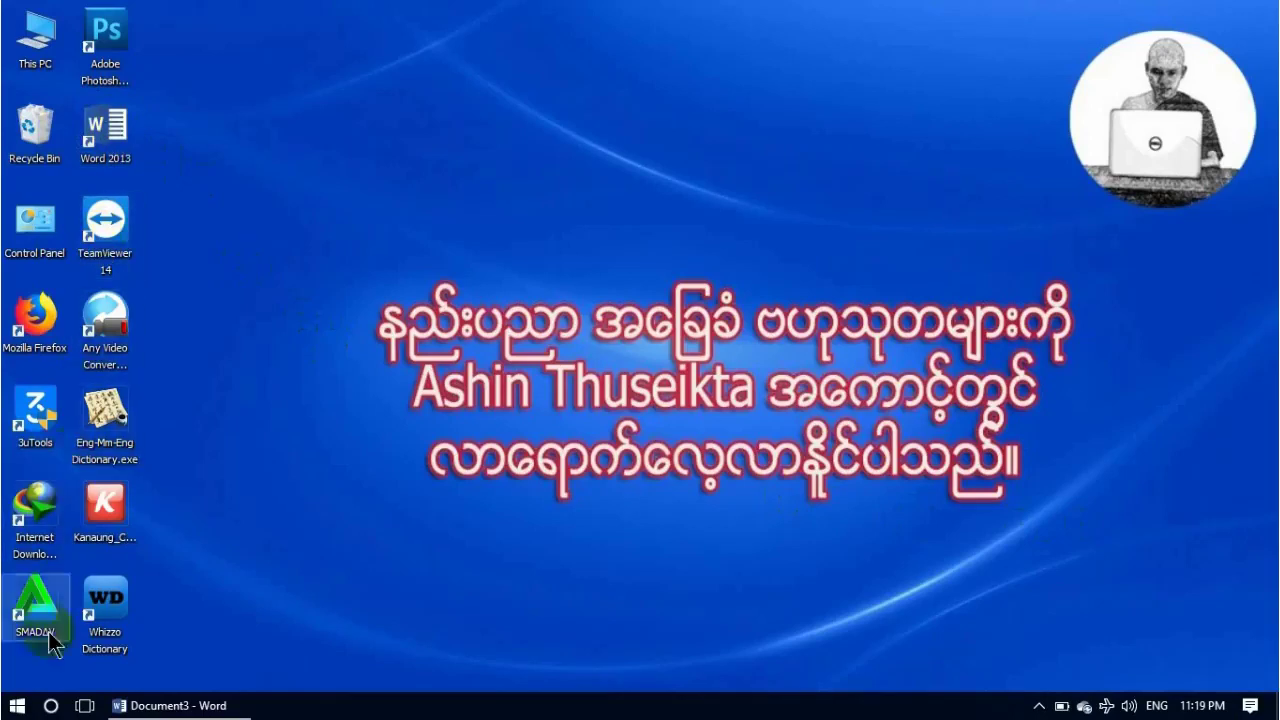
# Step: Search the Start menu for 'word', launch Word 2013, and maximize its start window
pyautogui.click(51, 707)
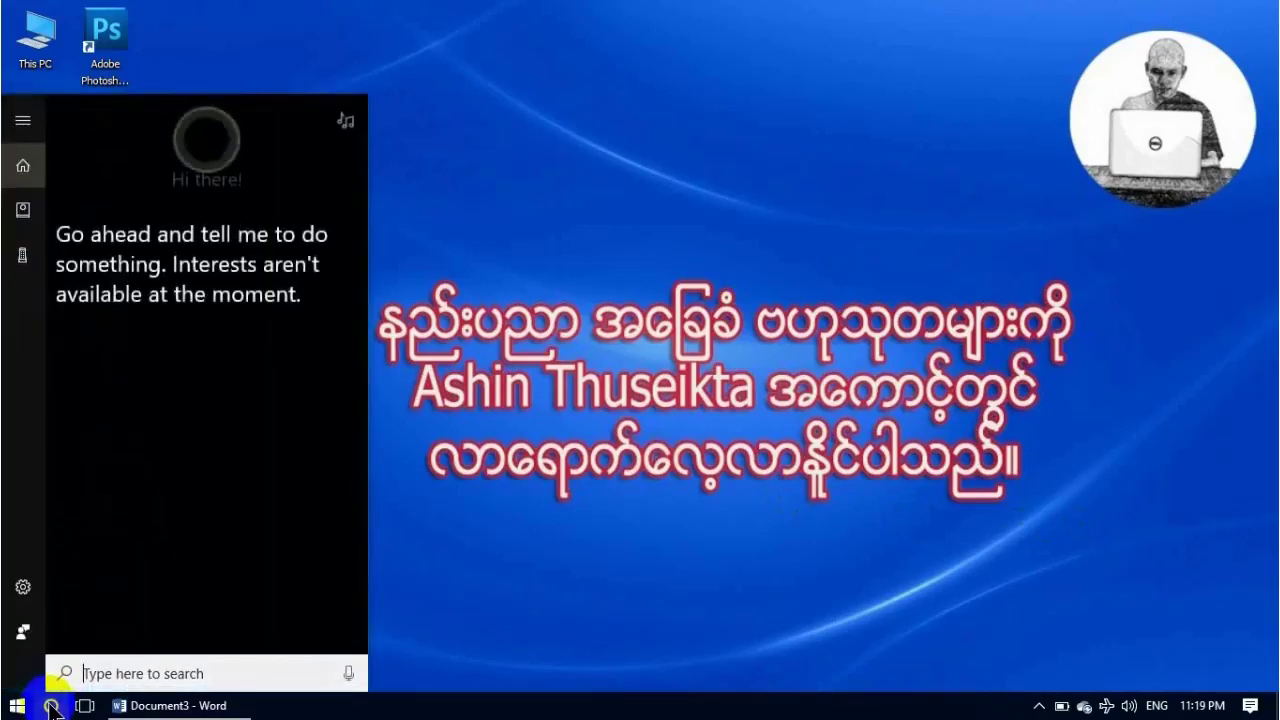
pyautogui.write('word')
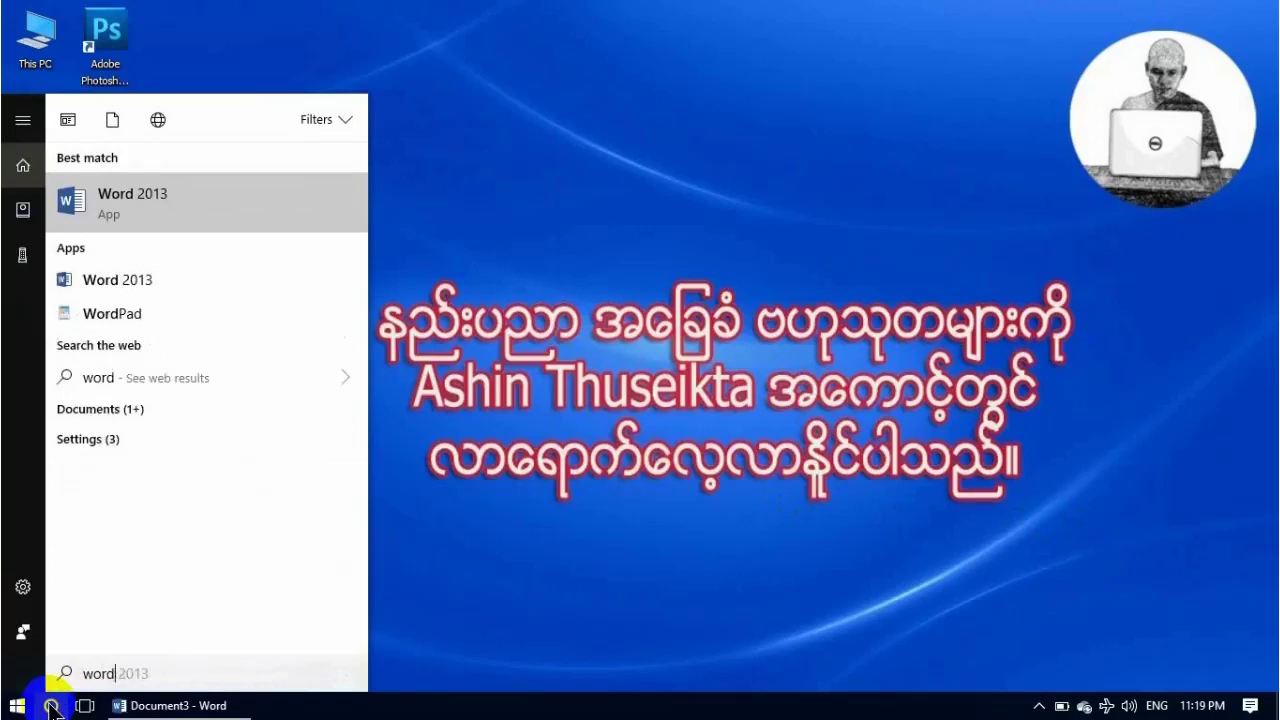
pyautogui.click(123, 195)
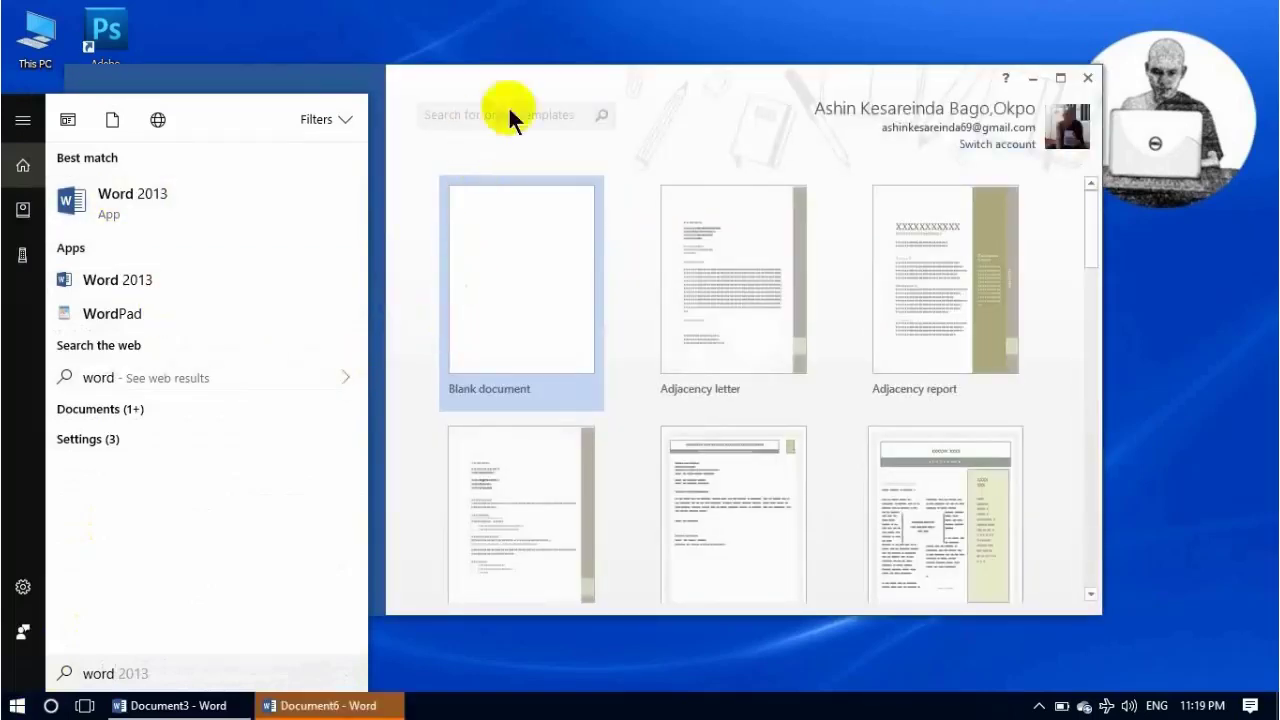
pyautogui.click(718, 116)
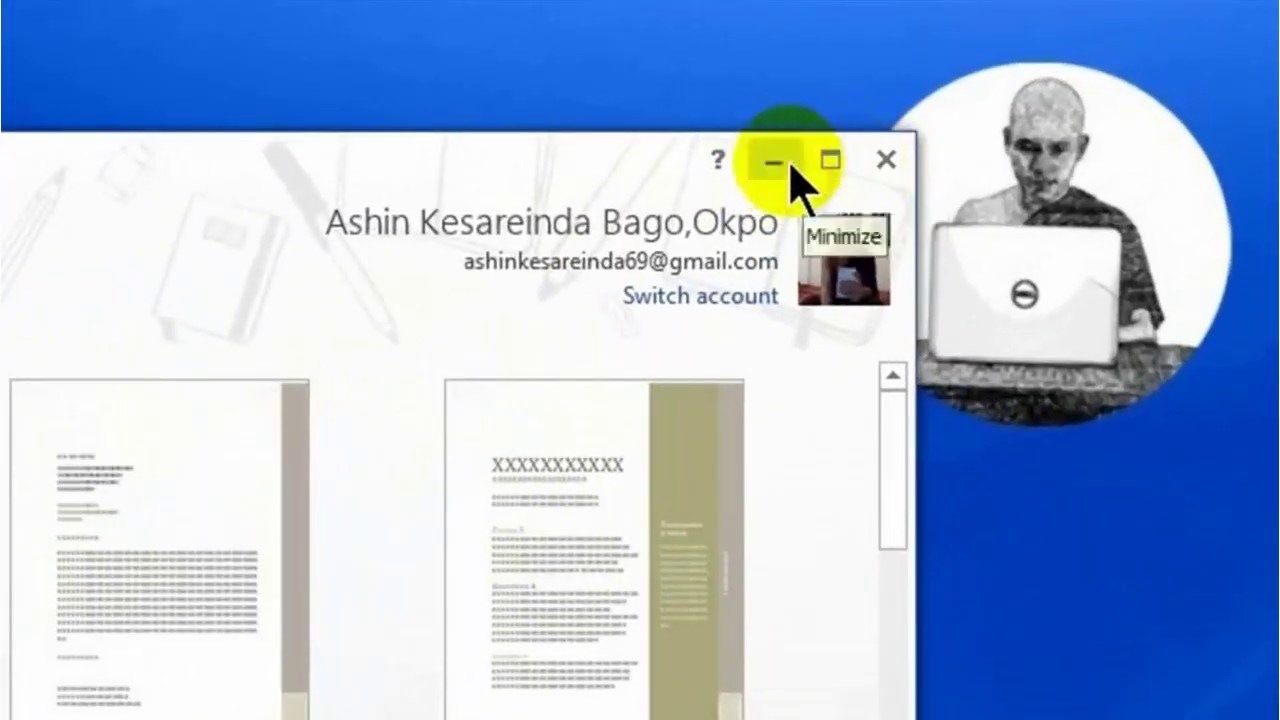
pyautogui.click(826, 160)
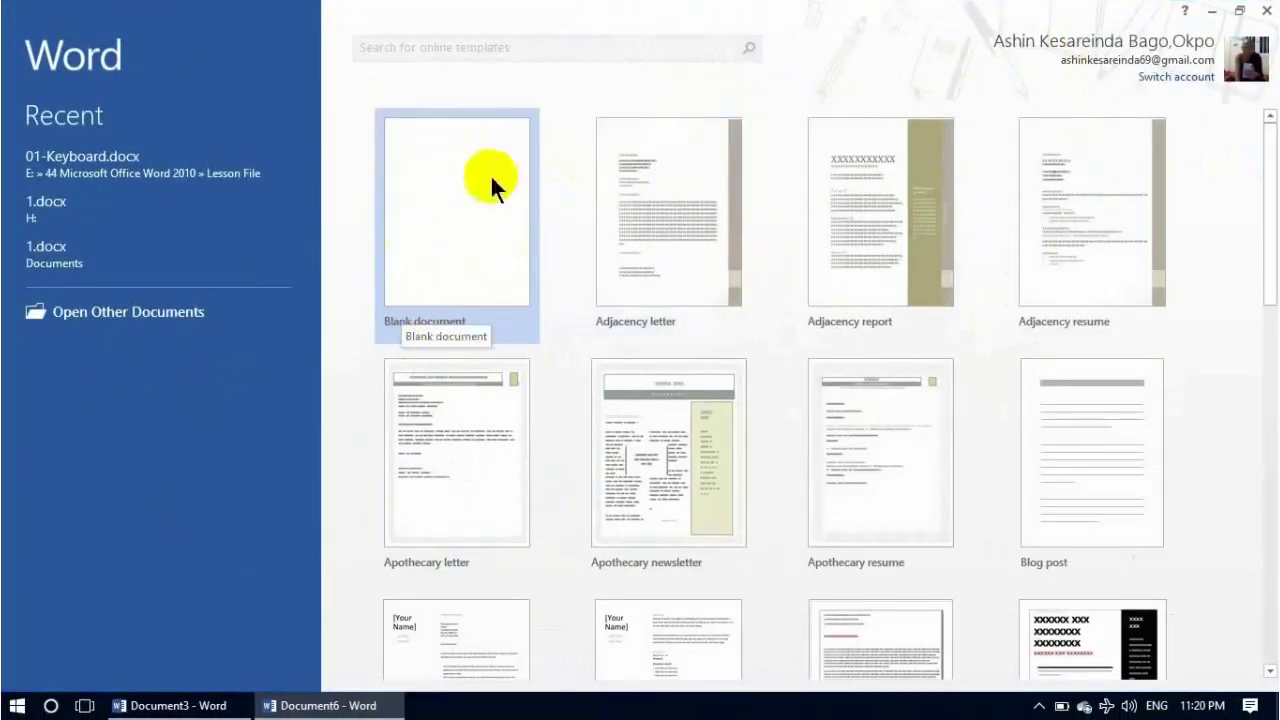
# Step: Create a new document from the Blank document template
pyautogui.click(452, 222)
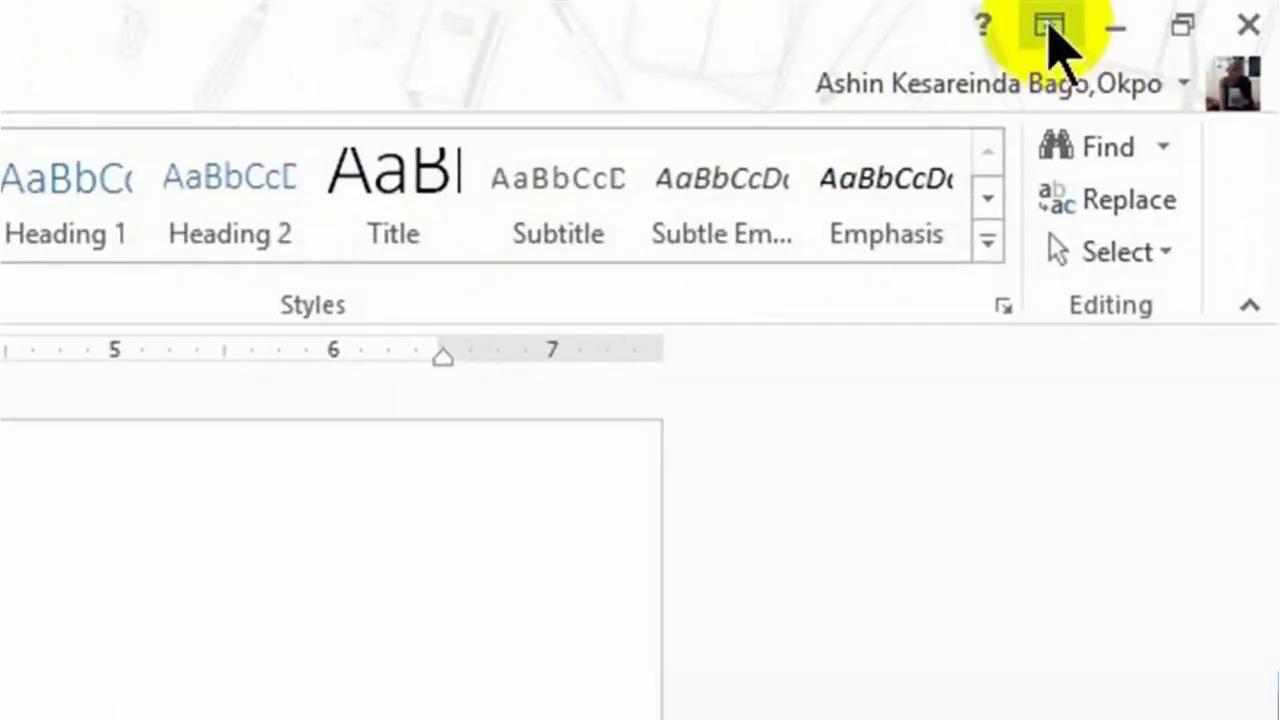
pyautogui.click(1051, 28)
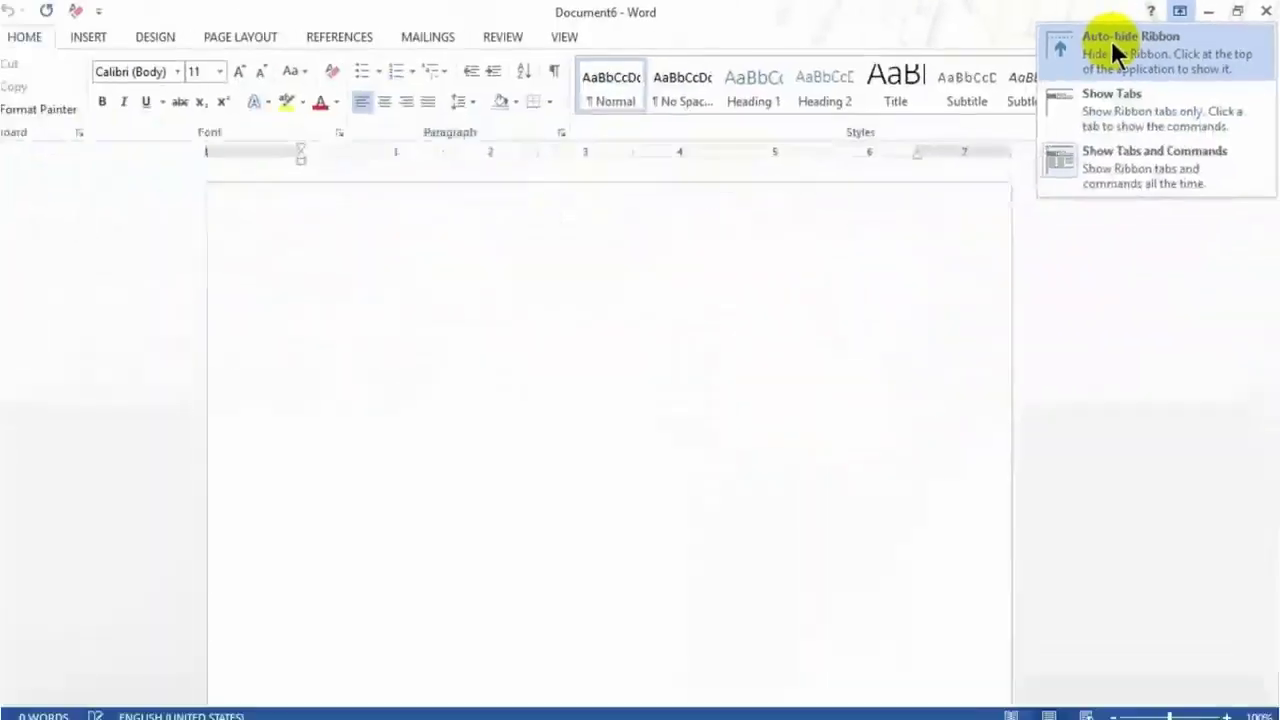
pyautogui.click(1113, 45)
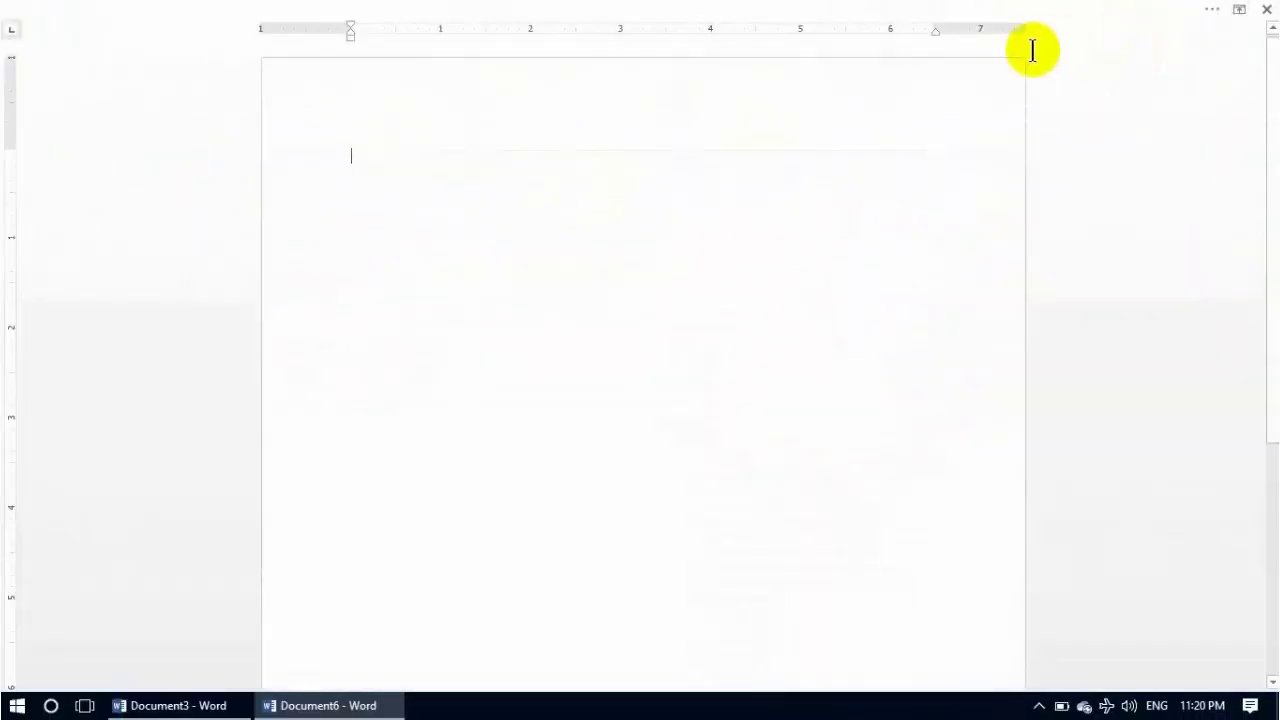
pyautogui.click(1238, 12)
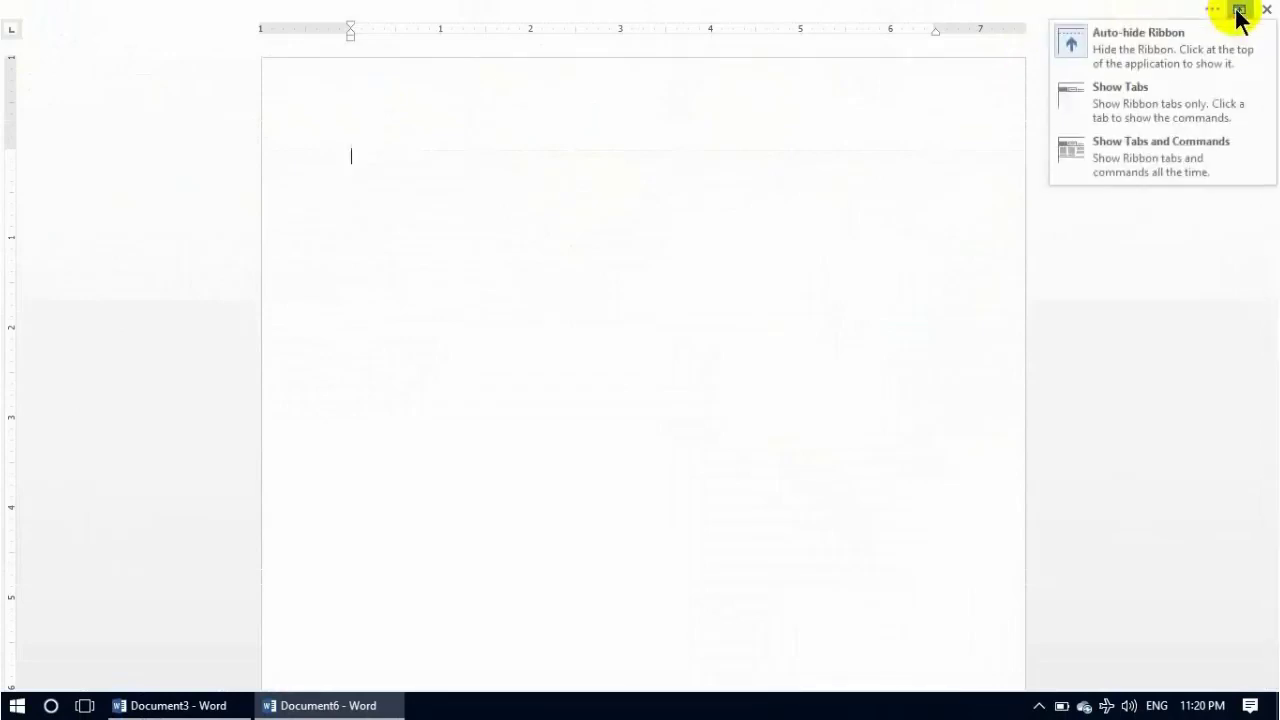
pyautogui.click(1121, 90)
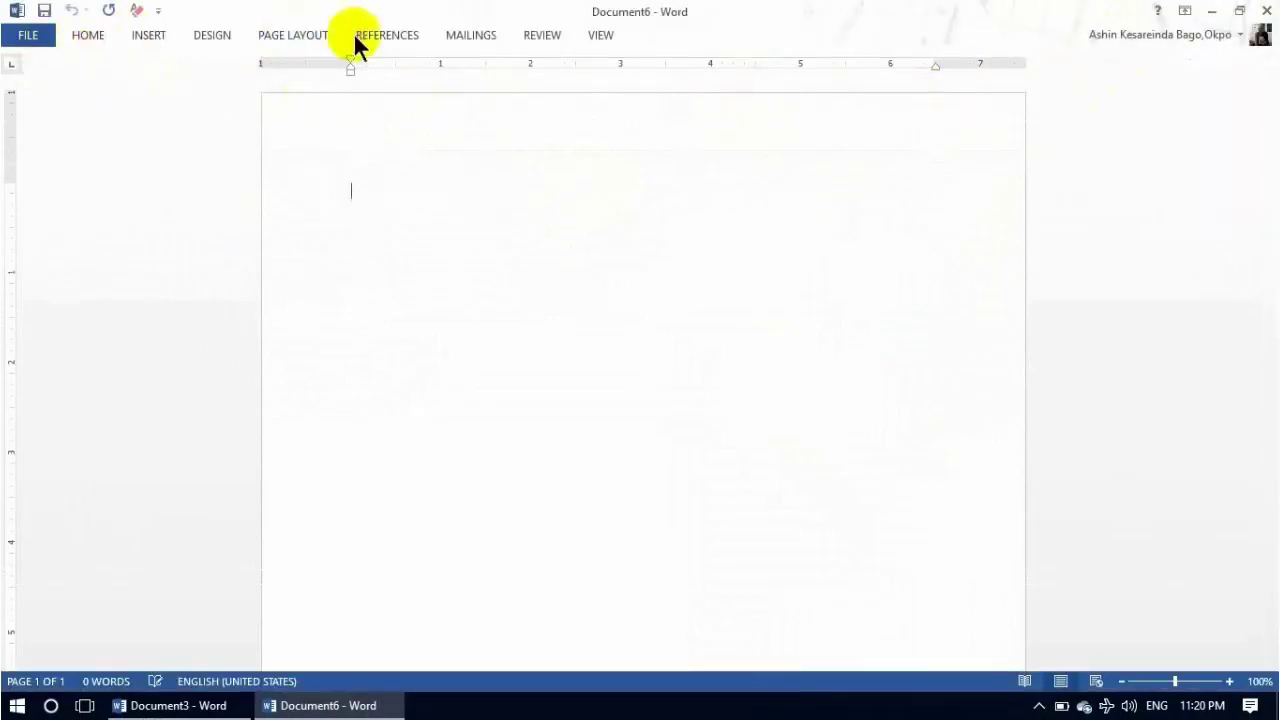
pyautogui.click(1185, 11)
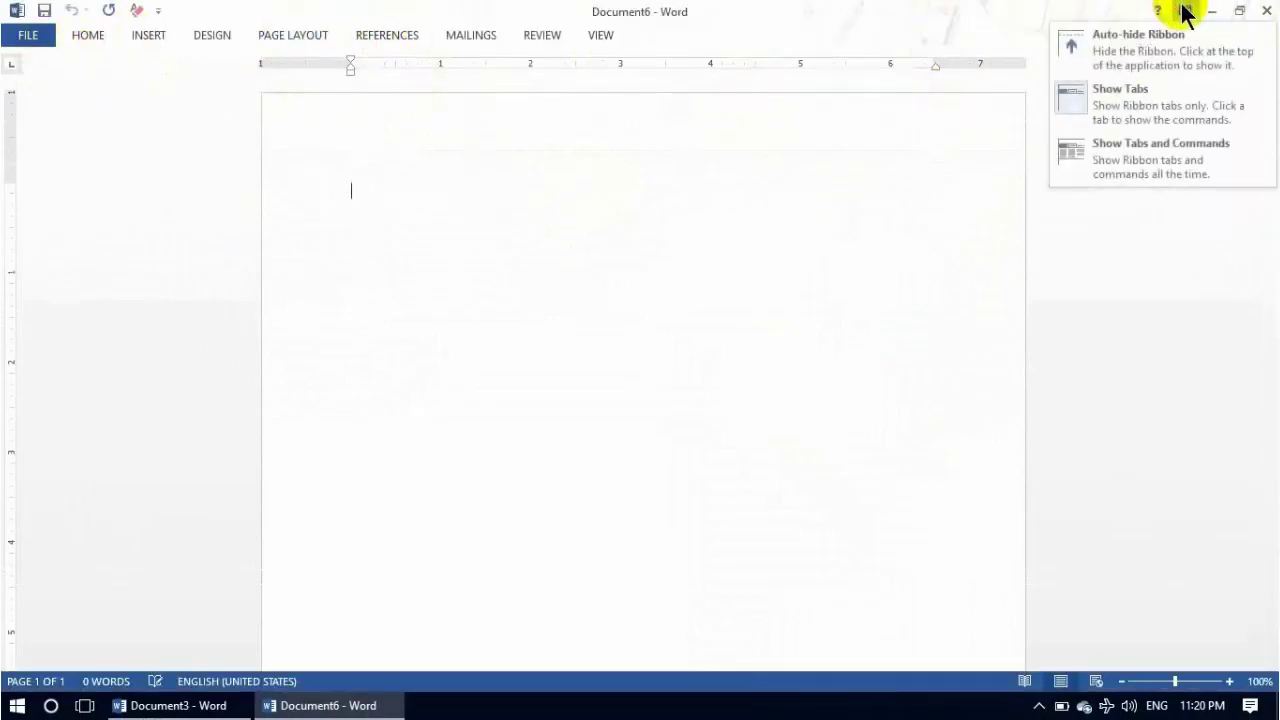
pyautogui.click(1146, 165)
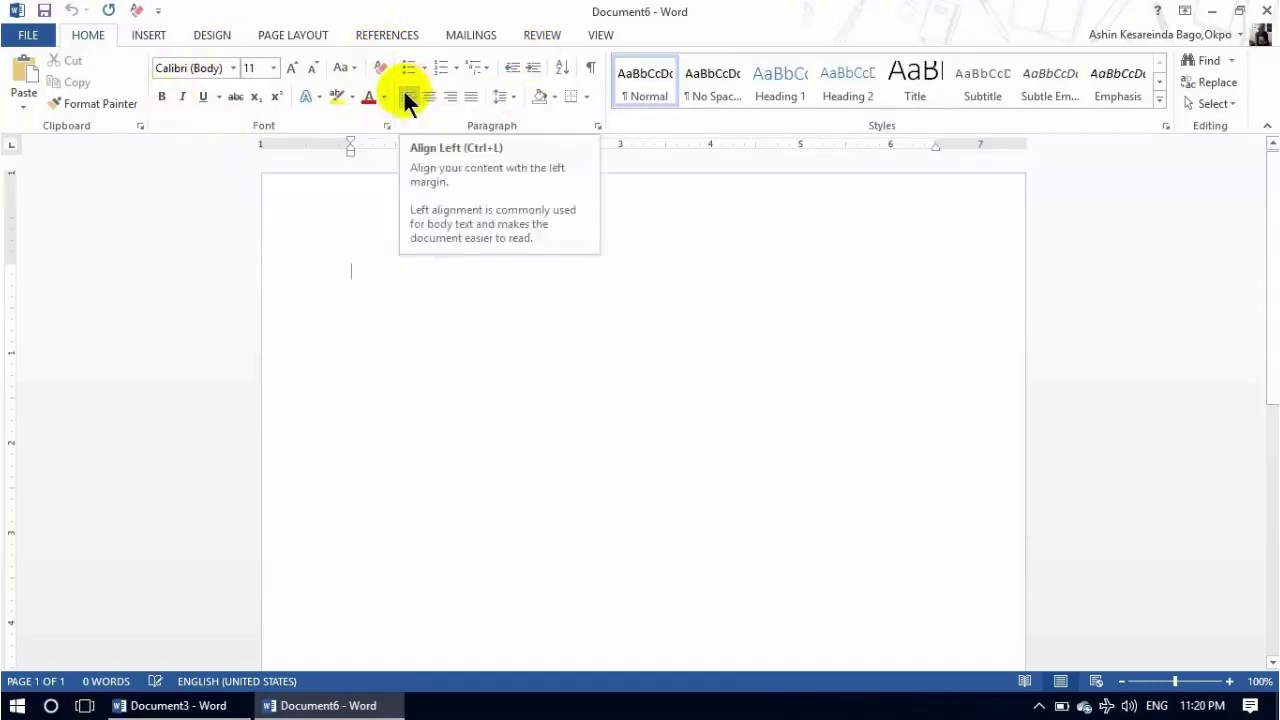
# Step: Show the Navigation Pane from the View tab, then close it again
pyautogui.click(598, 35)
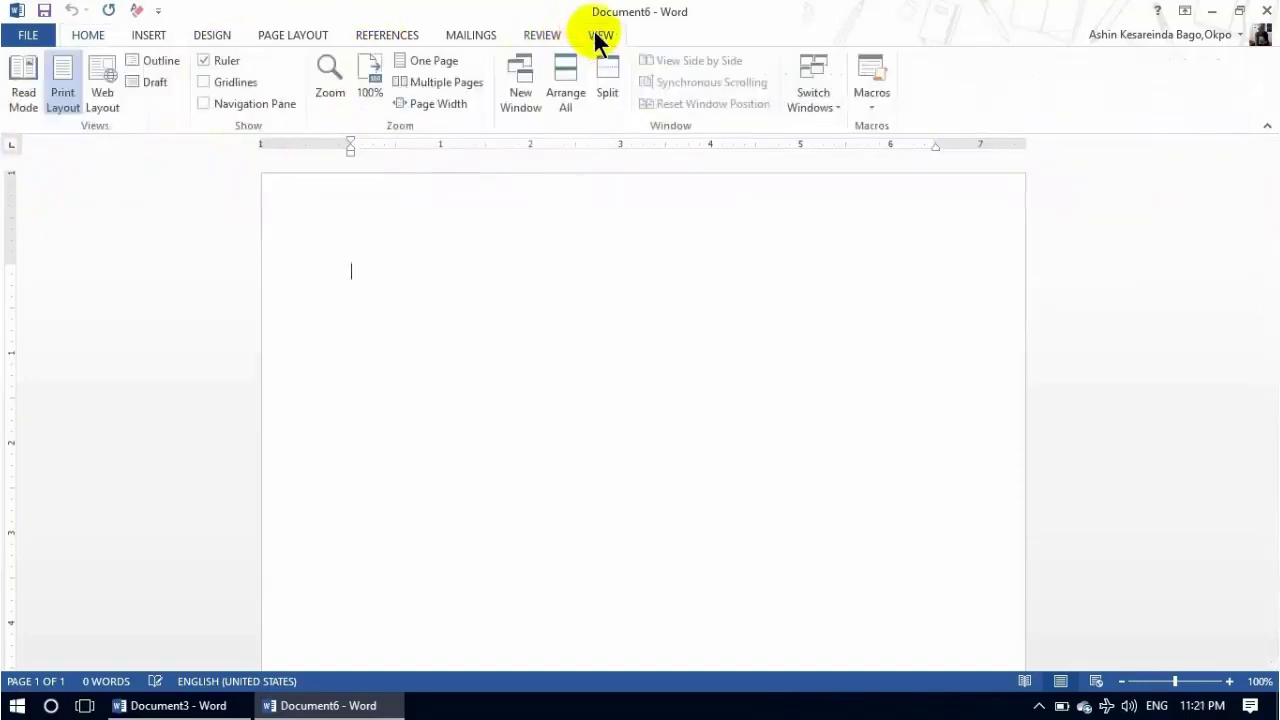
pyautogui.click(204, 103)
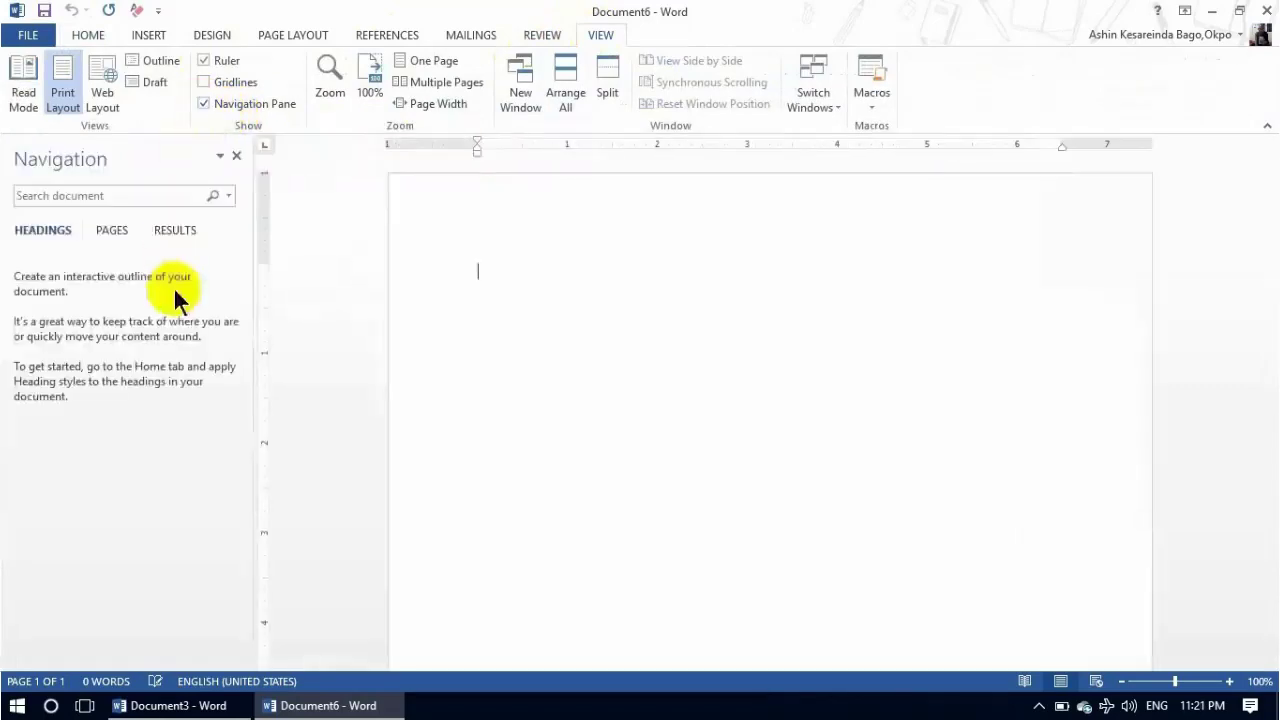
pyautogui.click(236, 155)
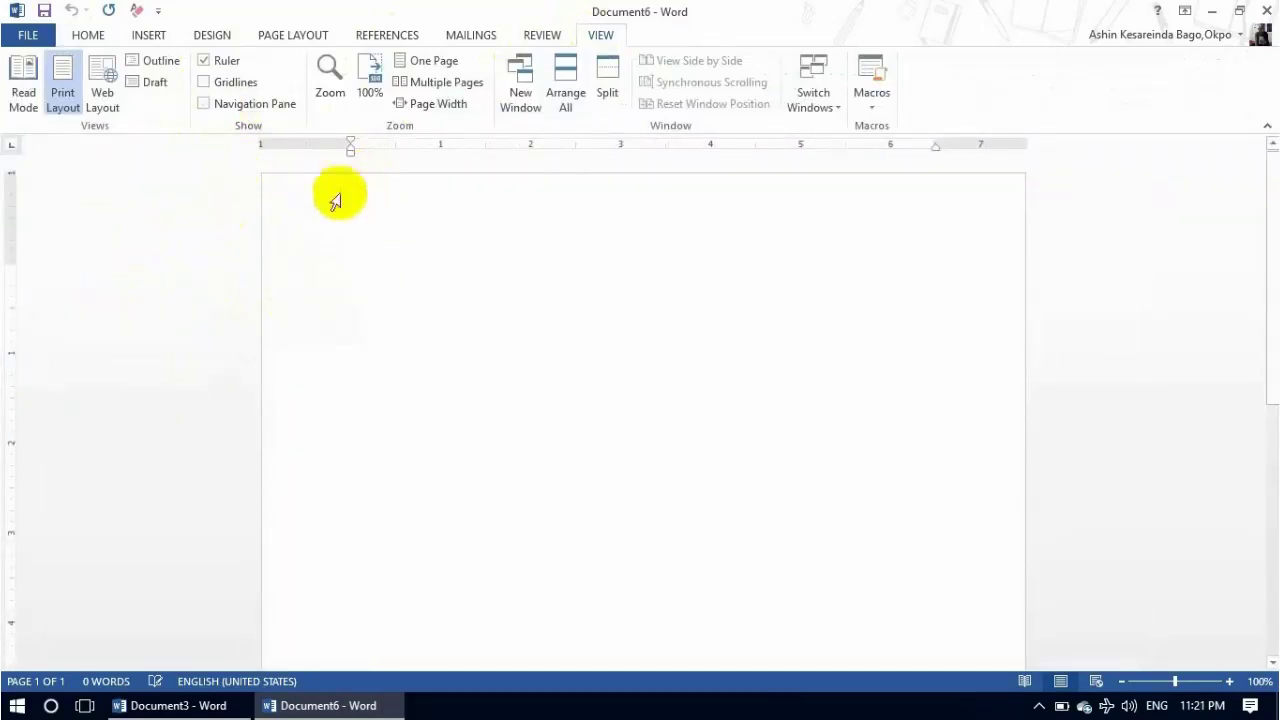
pyautogui.click(1211, 12)
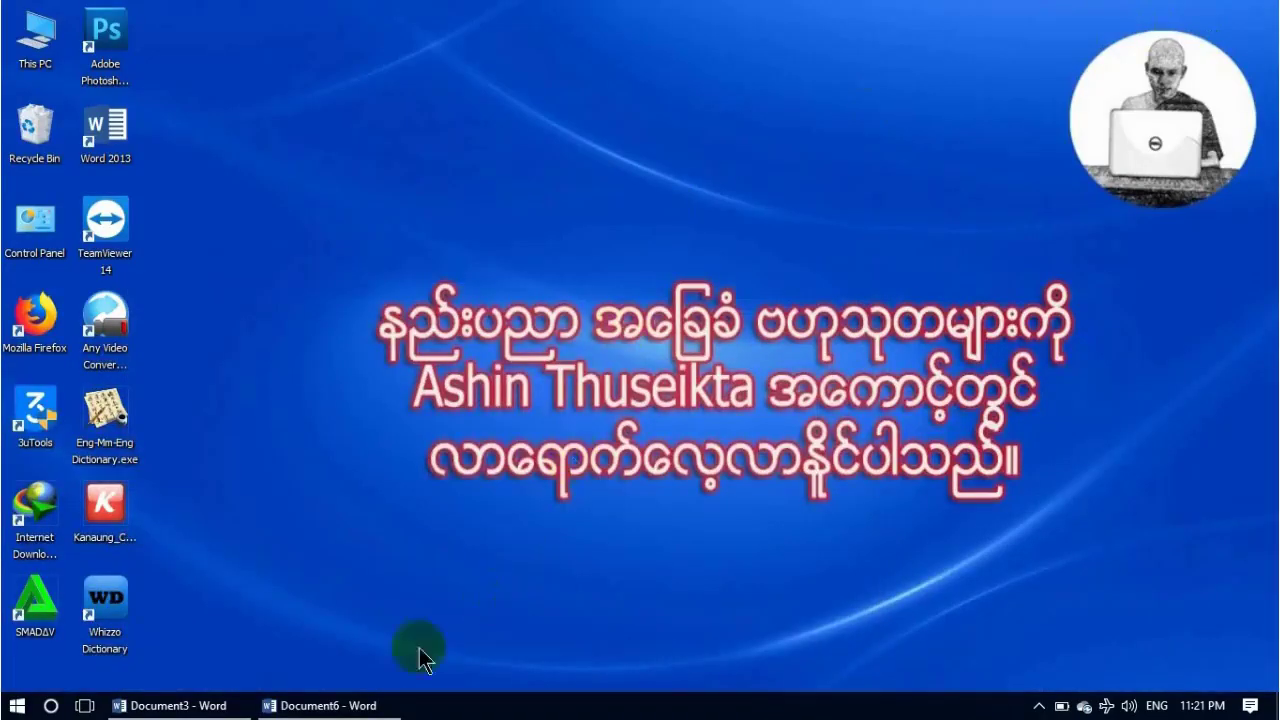
pyautogui.click(348, 712)
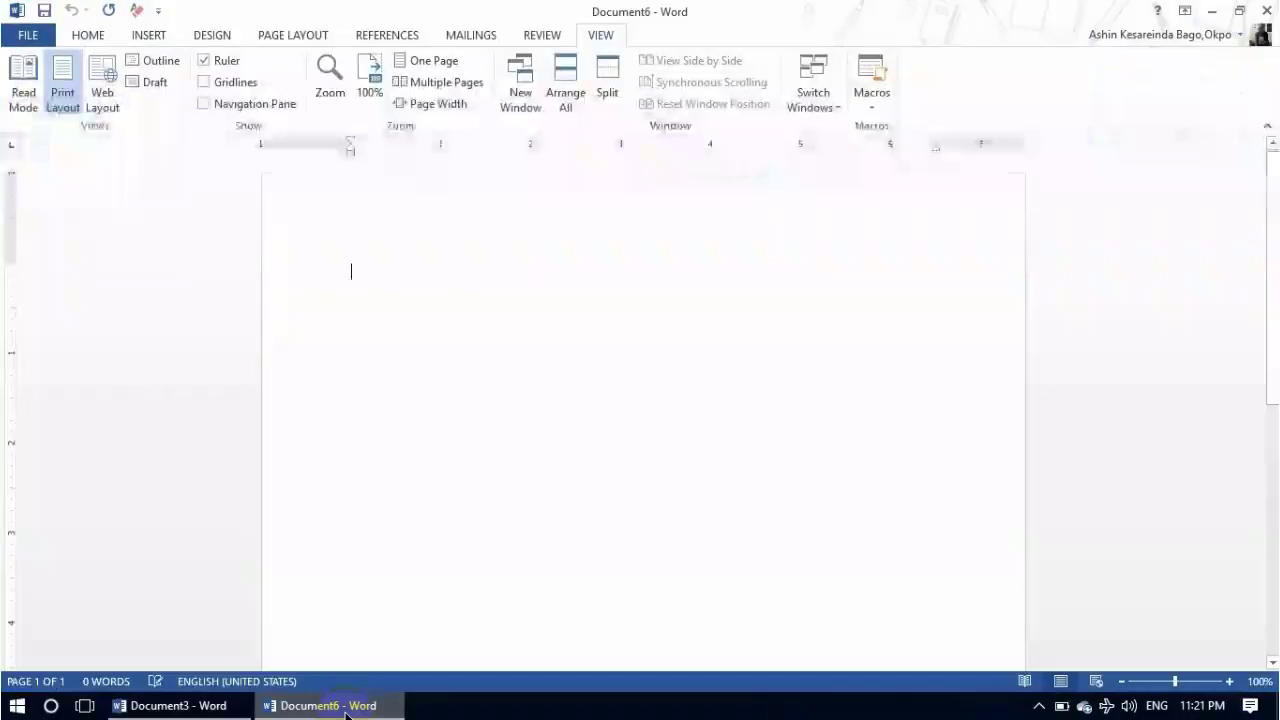
pyautogui.click(1239, 11)
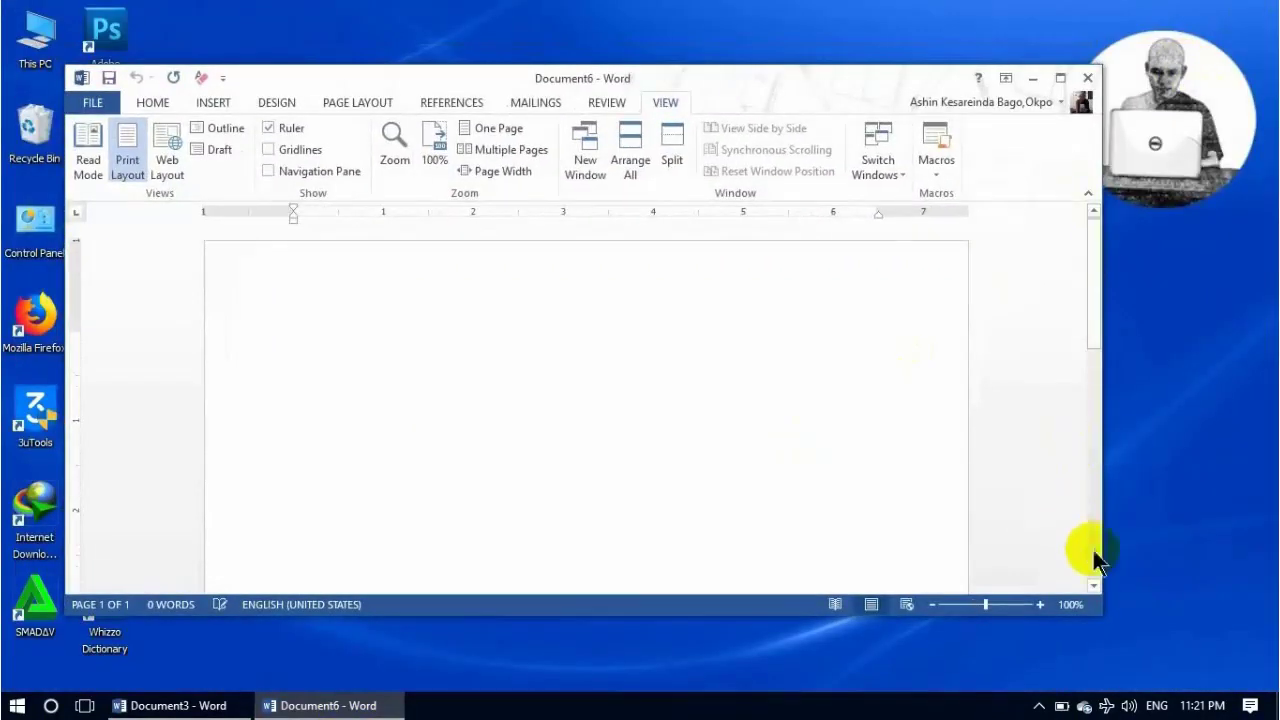
pyautogui.moveTo(1101, 612)
pyautogui.mouseDown()
pyautogui.moveTo(668, 375)
pyautogui.moveTo(849, 534)
pyautogui.moveTo(1012, 641)
pyautogui.mouseUp()
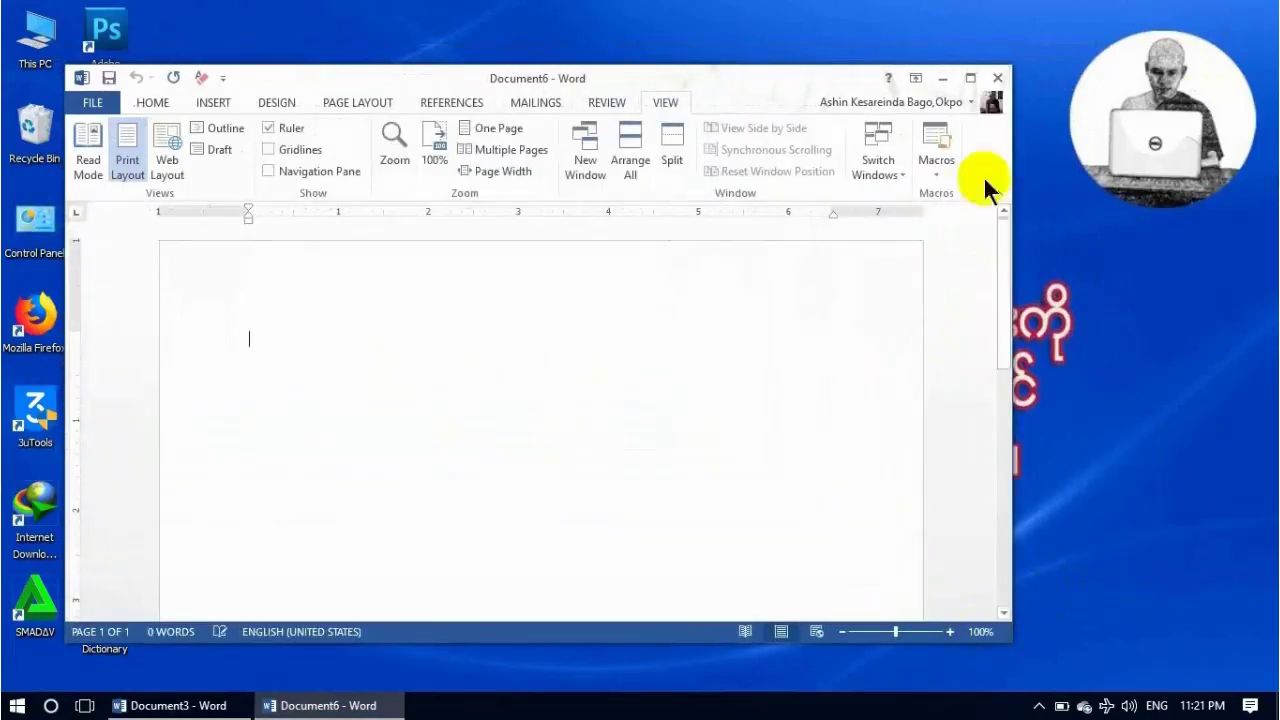
pyautogui.click(968, 75)
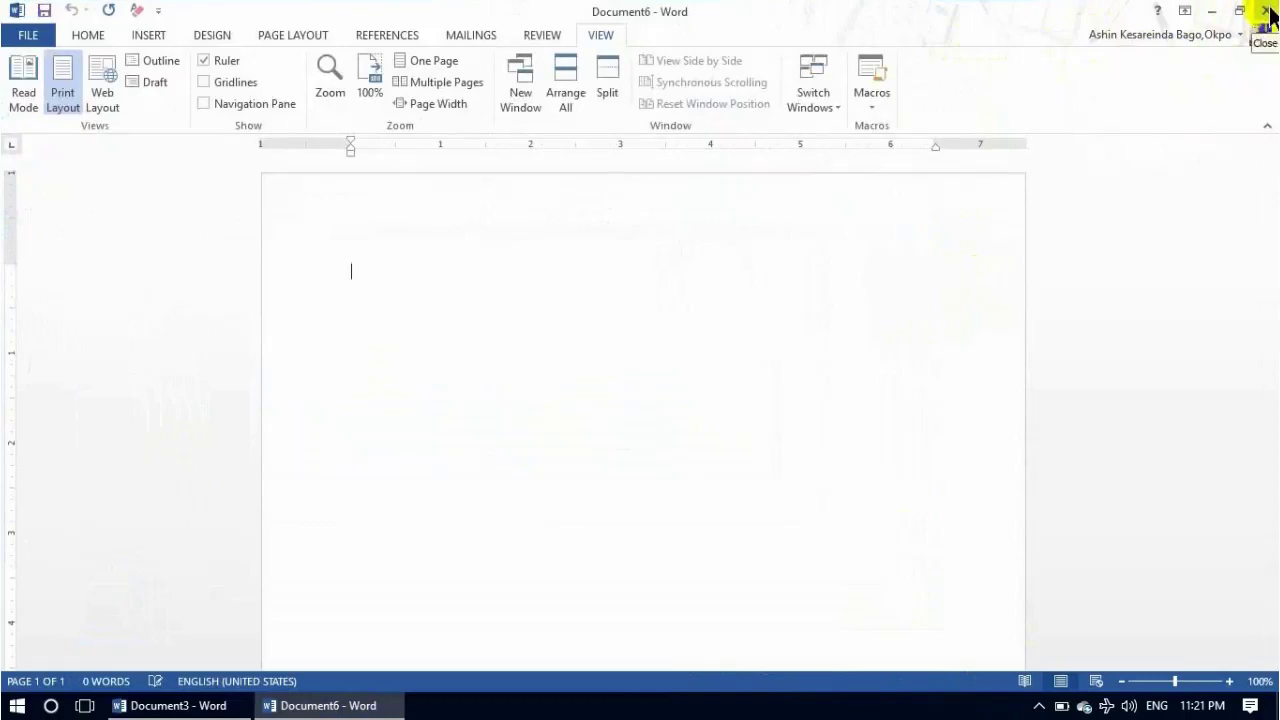
# Step: Return to the Home tab and type the person's name as the first line
pyautogui.click(84, 36)
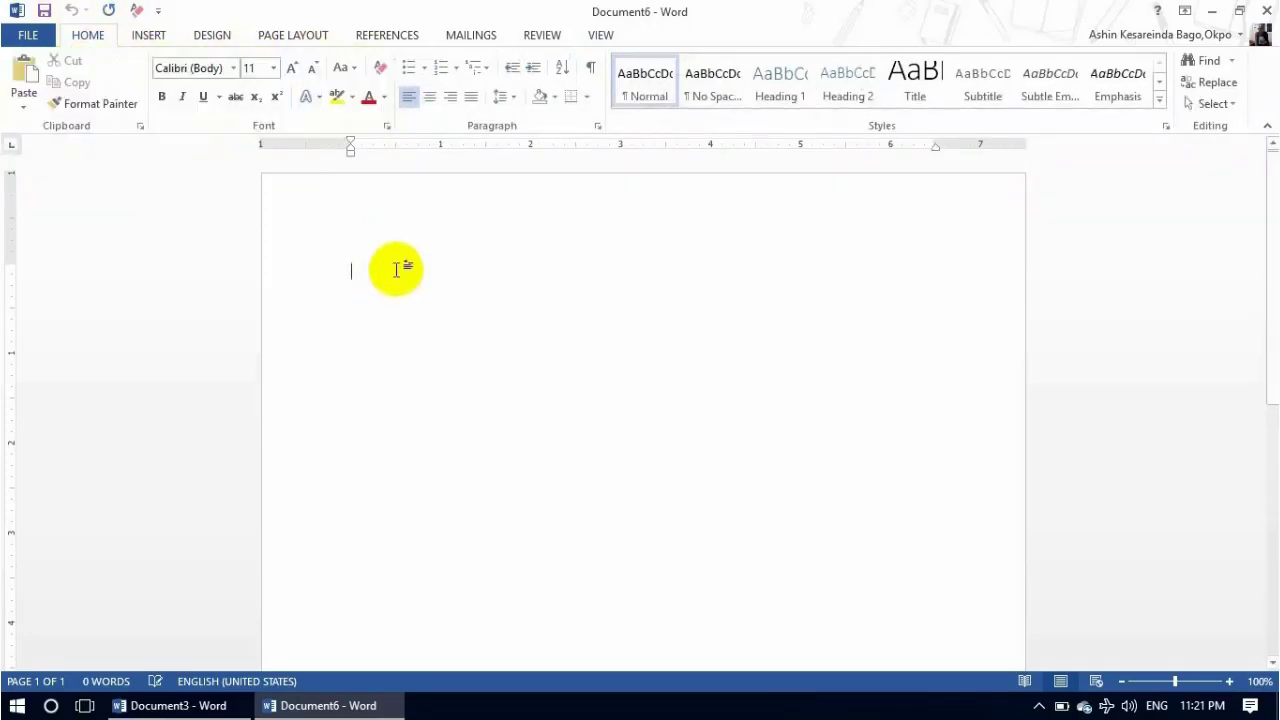
pyautogui.write('Ashin')
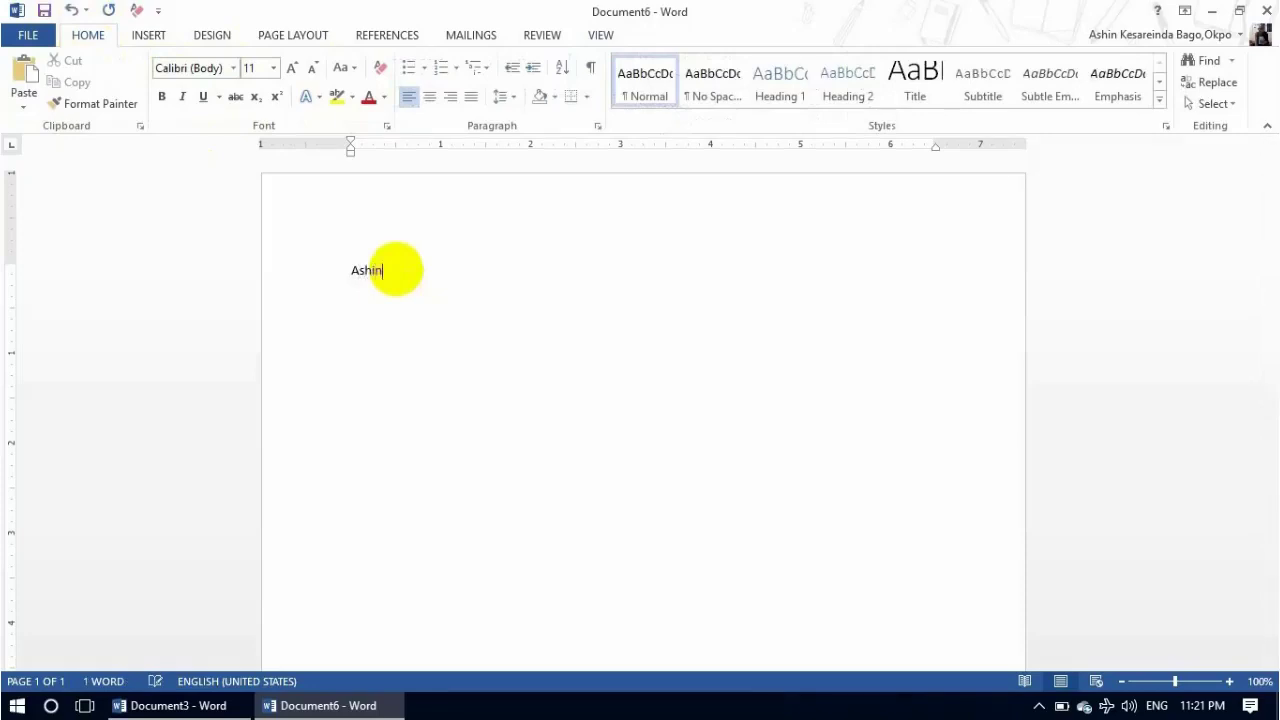
pyautogui.write(' Thuseikta')
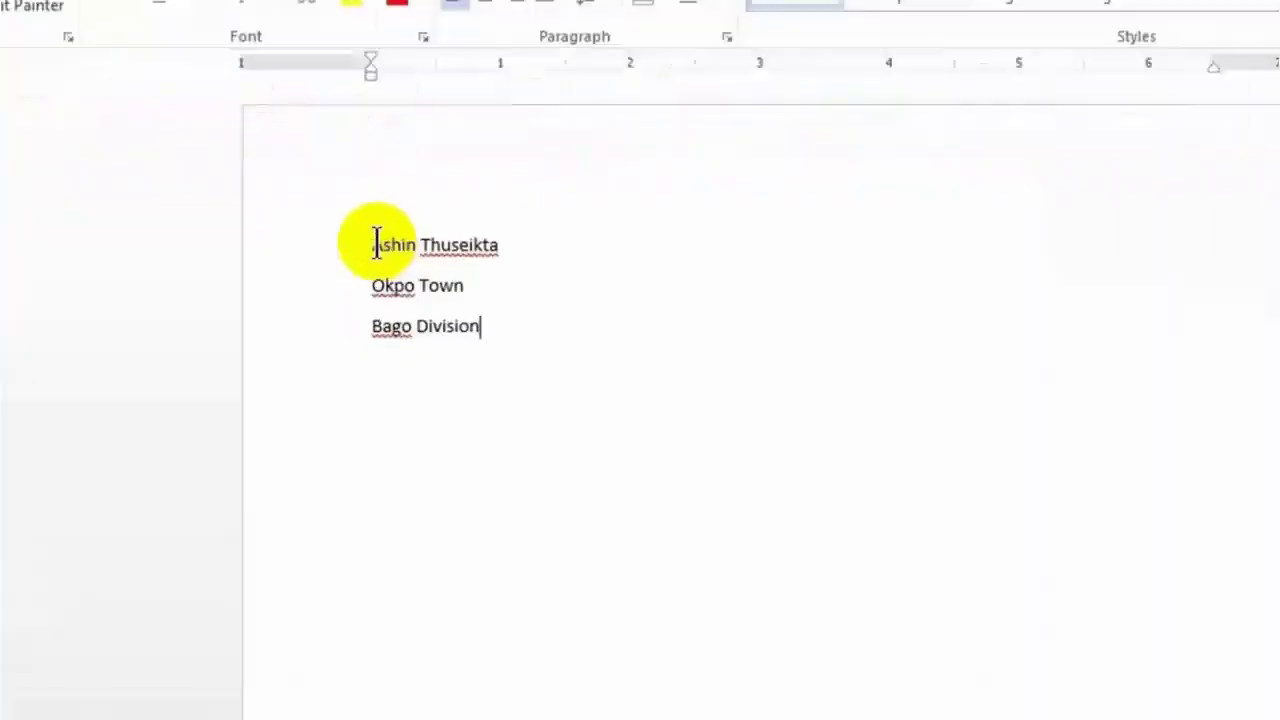
pyautogui.click(354, 268)
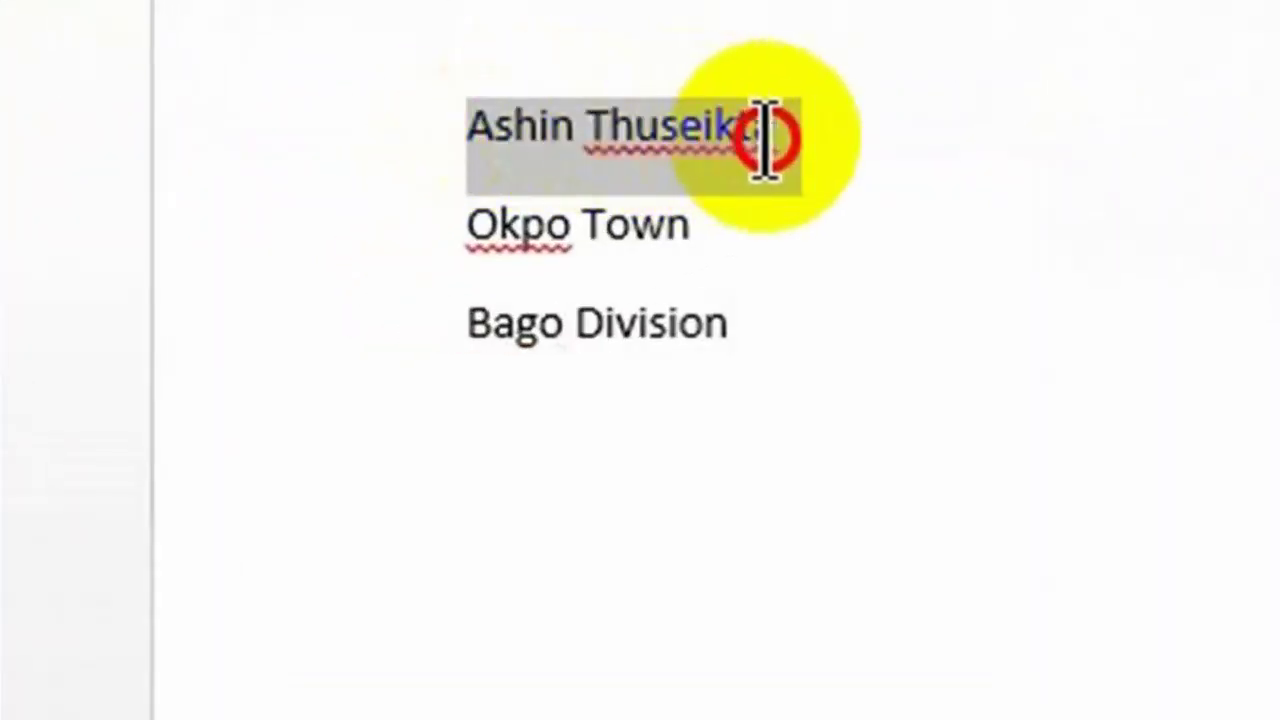
pyautogui.moveTo(476, 120); pyautogui.dragTo(770, 128)
pyautogui.click(630, 137)
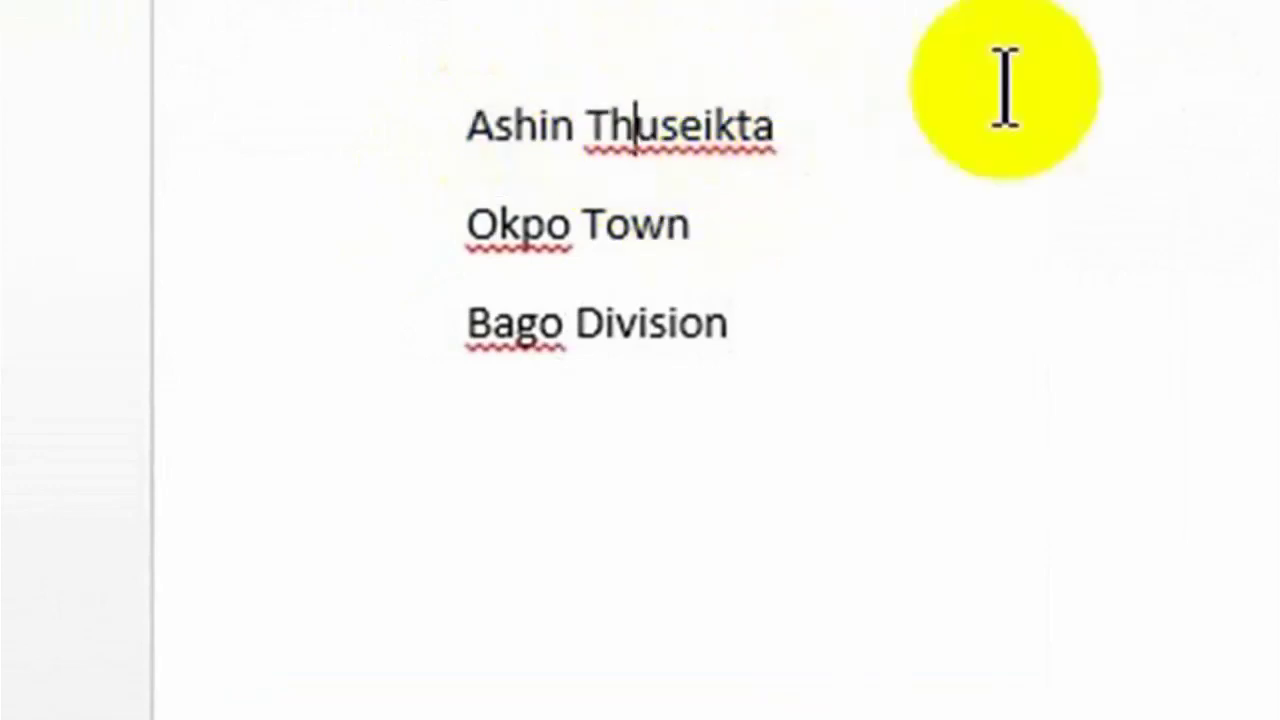
pyautogui.moveTo(658, 128); pyautogui.dragTo(672, 128)
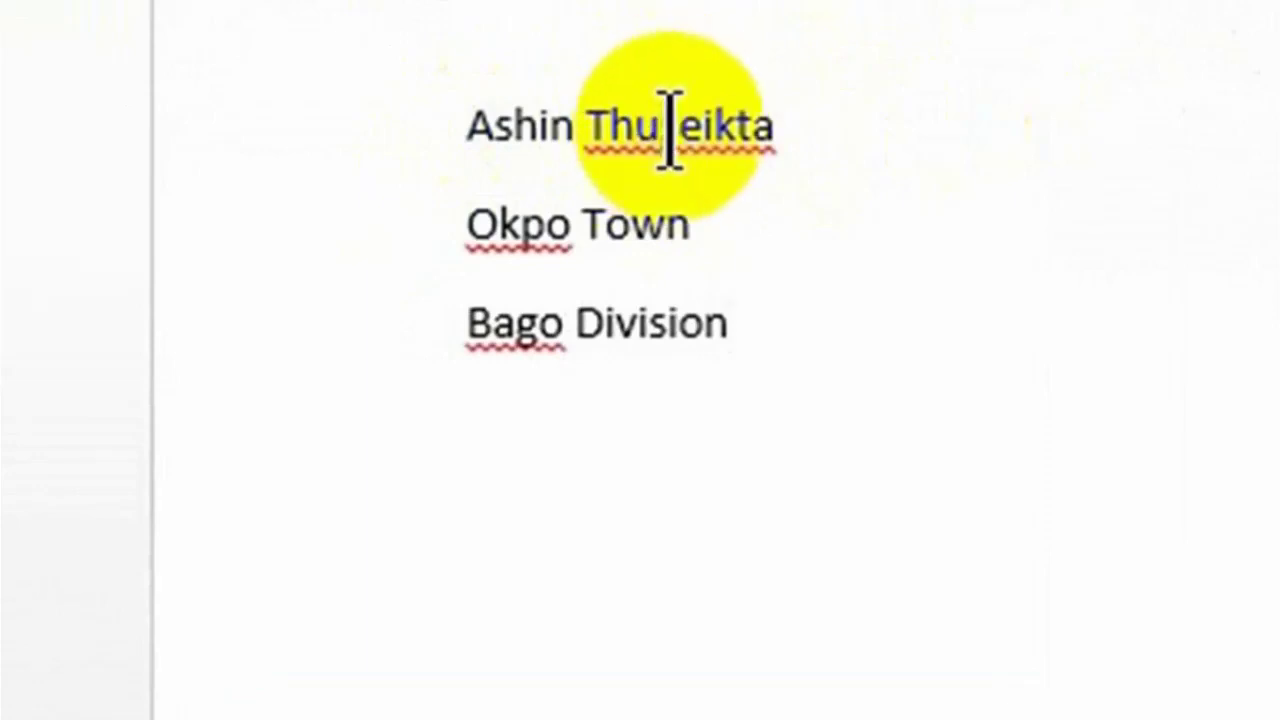
pyautogui.doubleClick(670, 128)
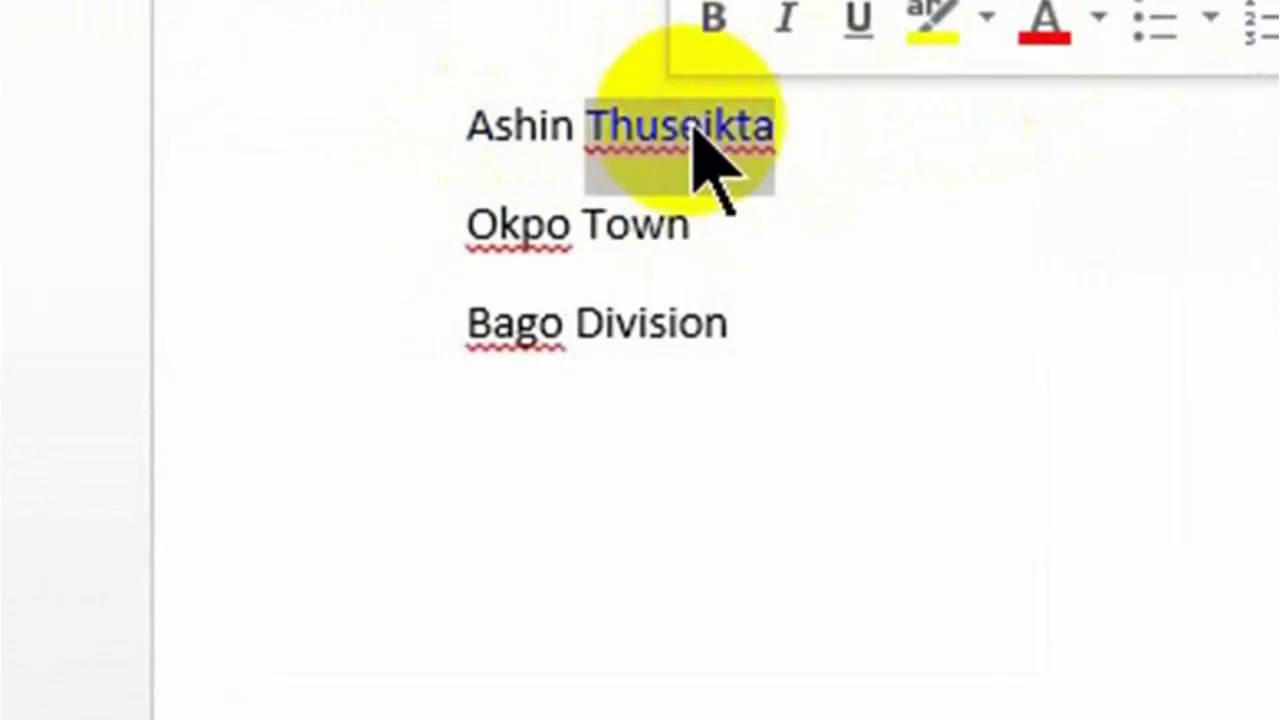
pyautogui.click(806, 126)
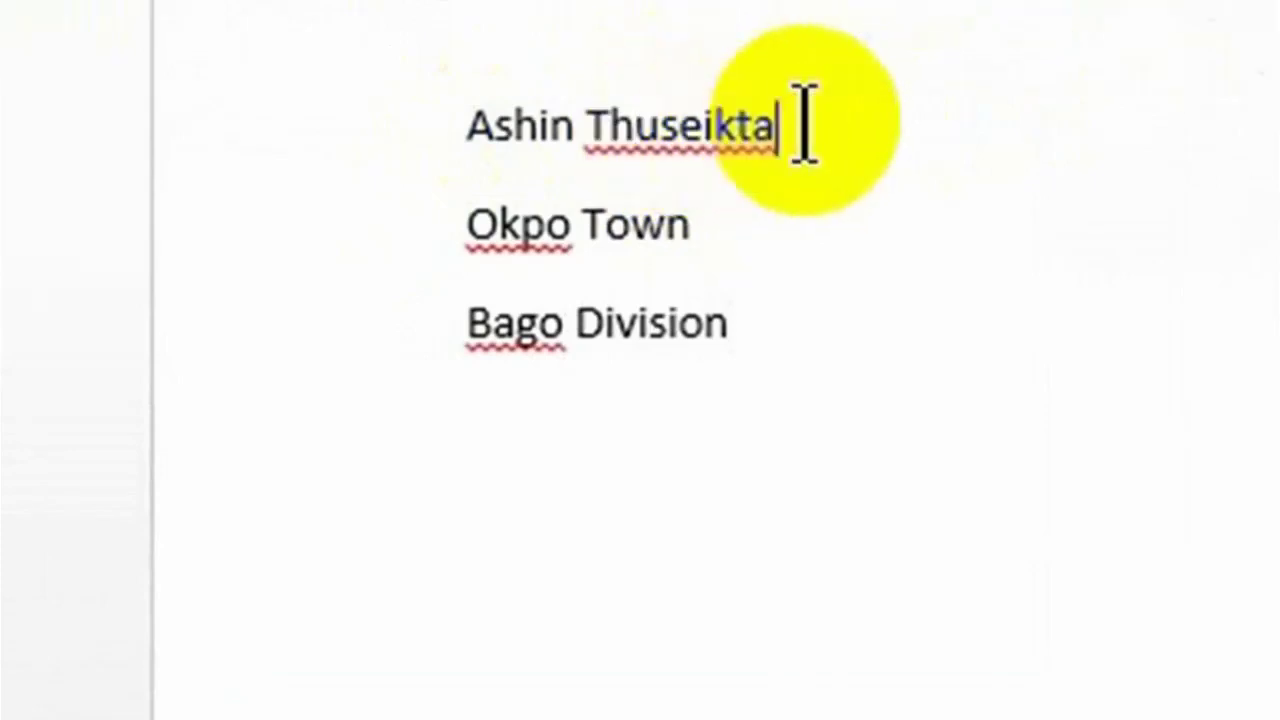
pyautogui.tripleClick(668, 128)
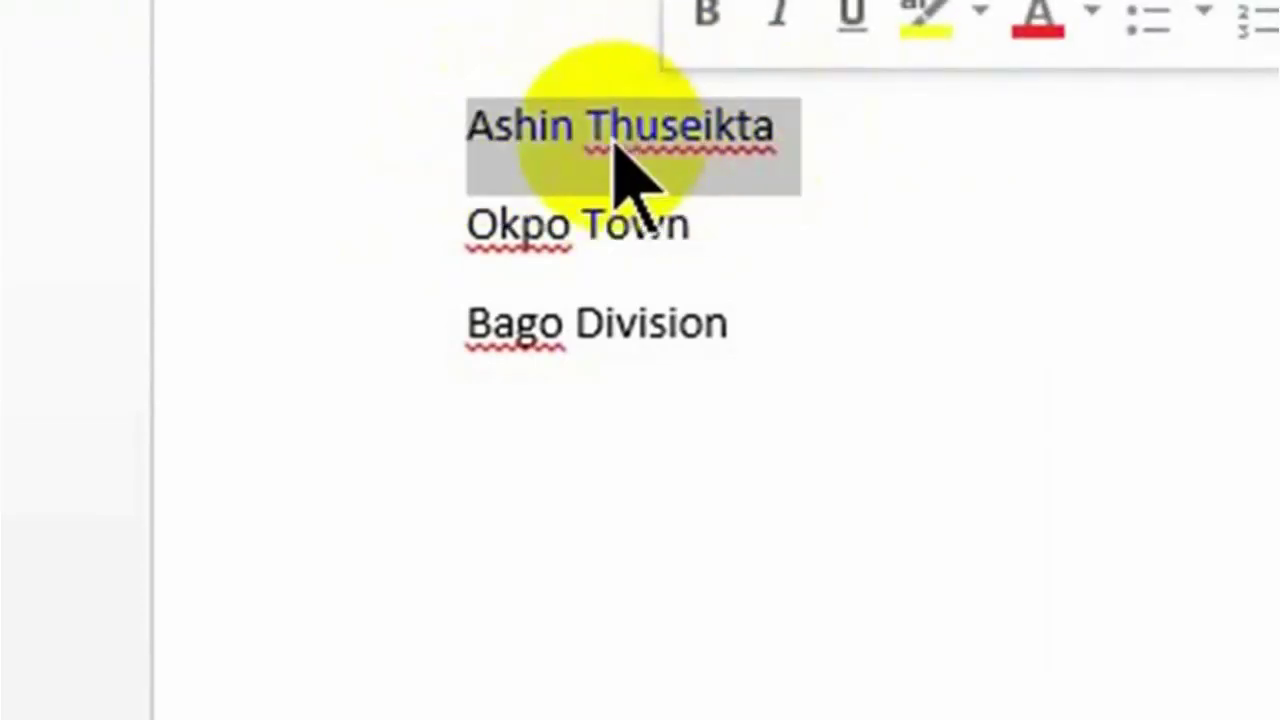
pyautogui.click(682, 127)
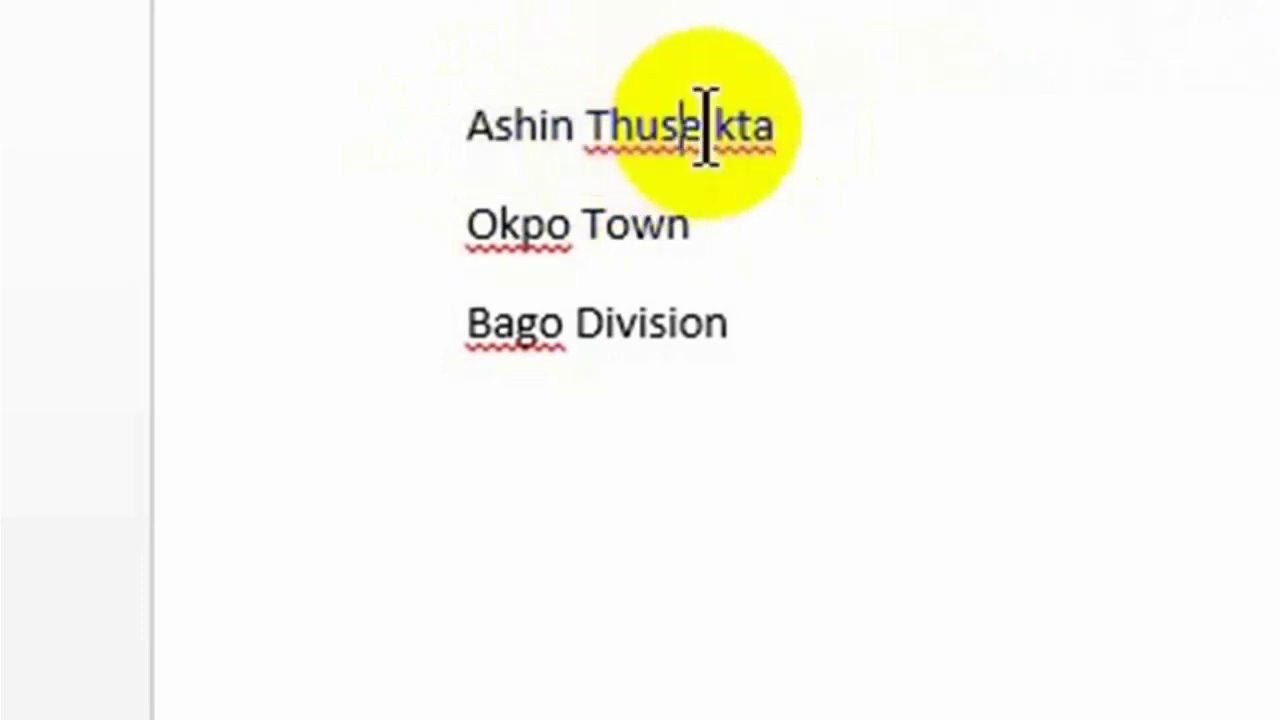
pyautogui.click(786, 123)
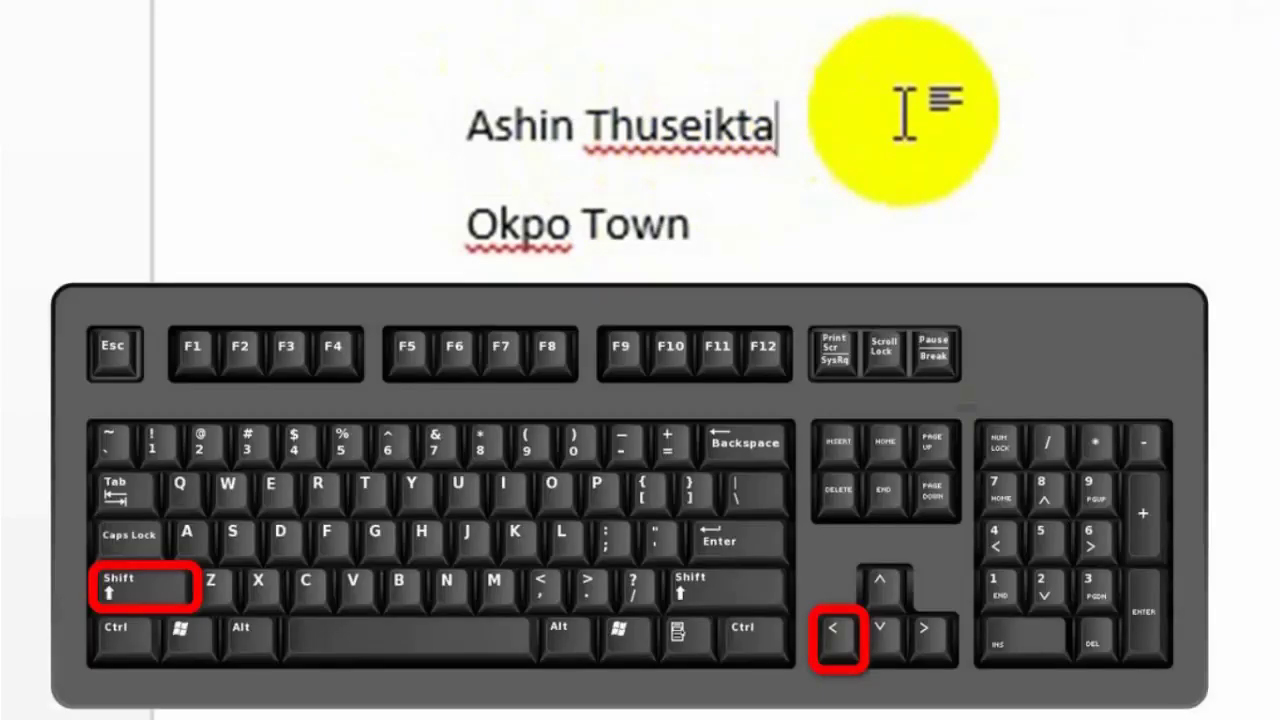
pyautogui.hotkey('shift', 'Left')
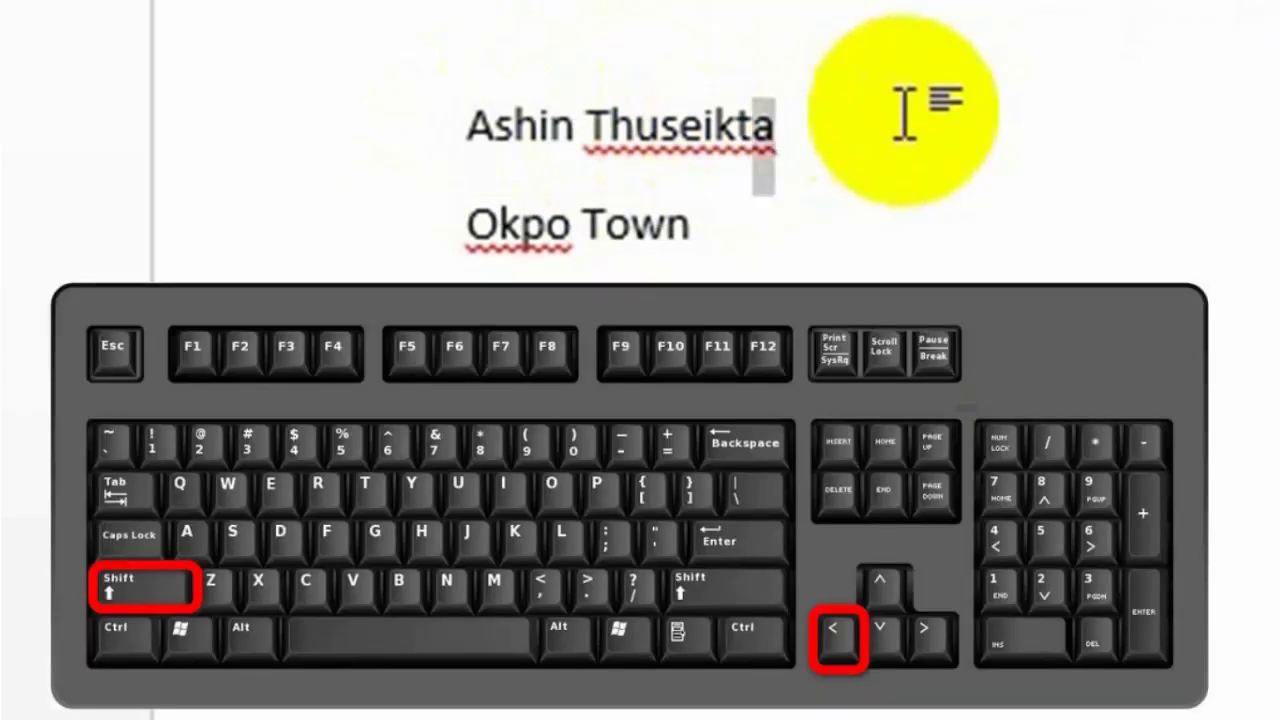
pyautogui.hotkey('shift', 'Left')
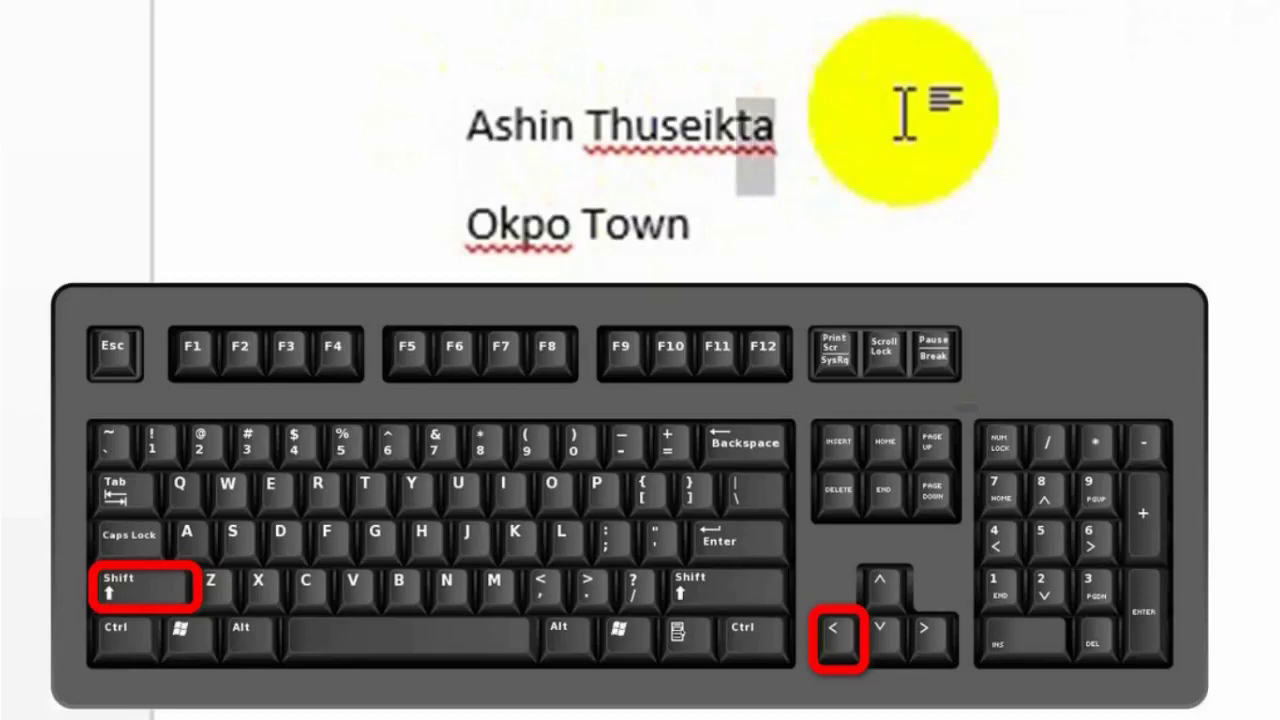
pyautogui.hotkey('shift', 'Left')
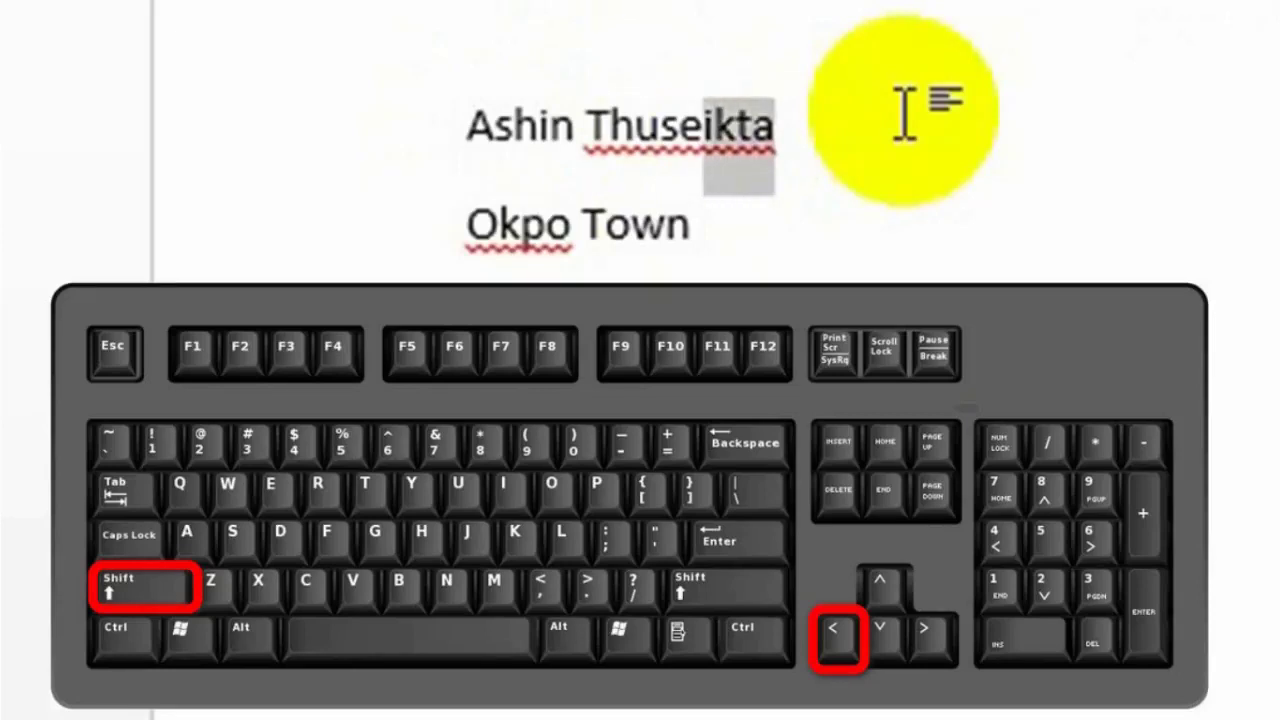
pyautogui.click(784, 122)
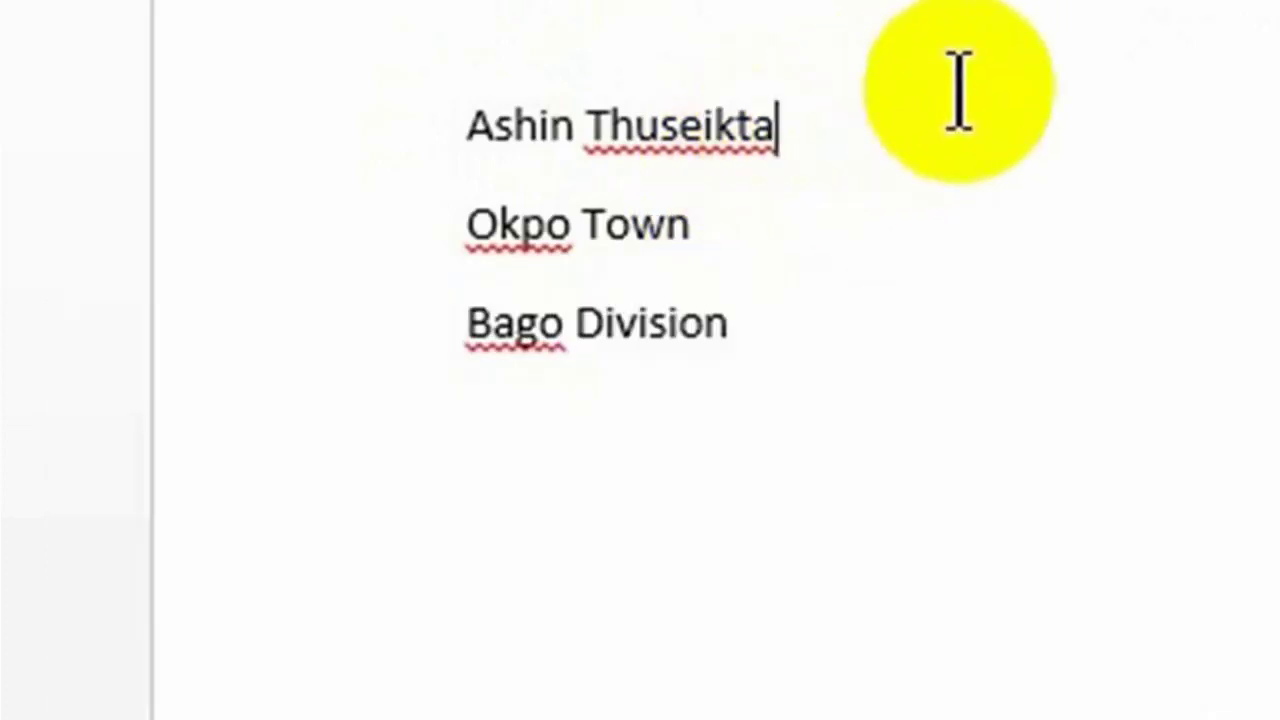
pyautogui.hotkey('ctrl', 'shift', 'Left')
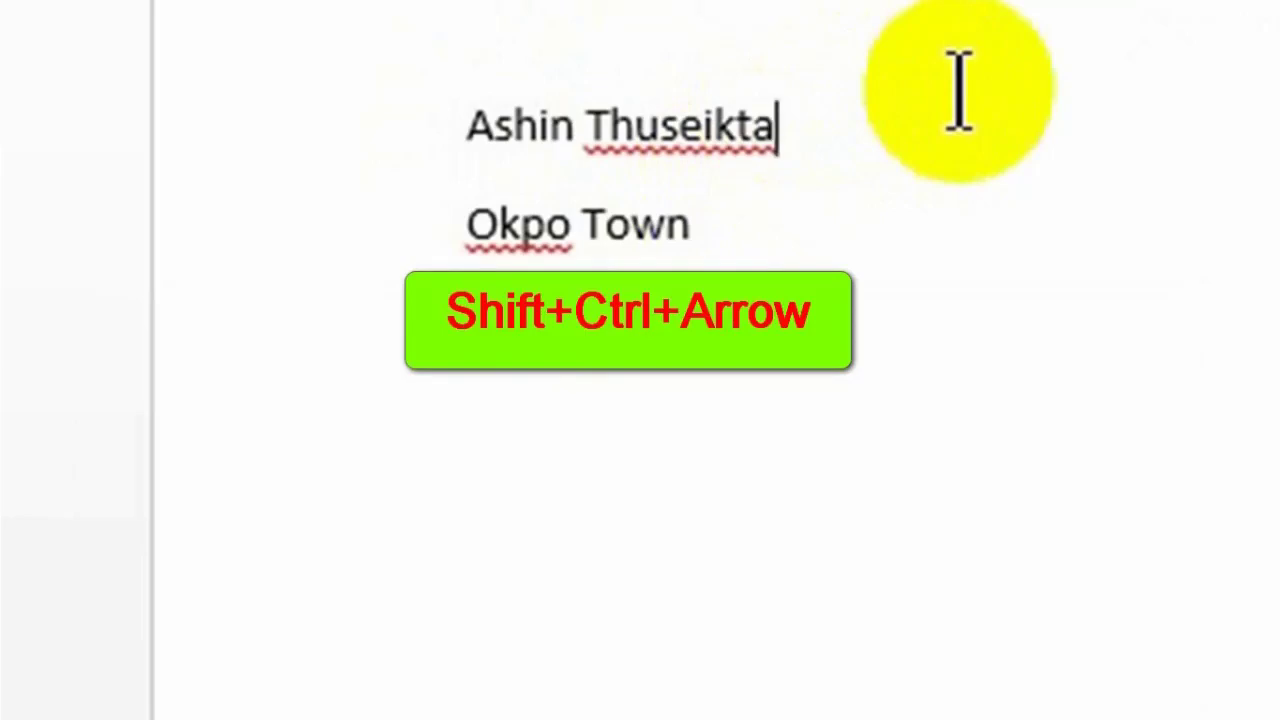
pyautogui.hotkey('ctrl', 'shift', 'Left')
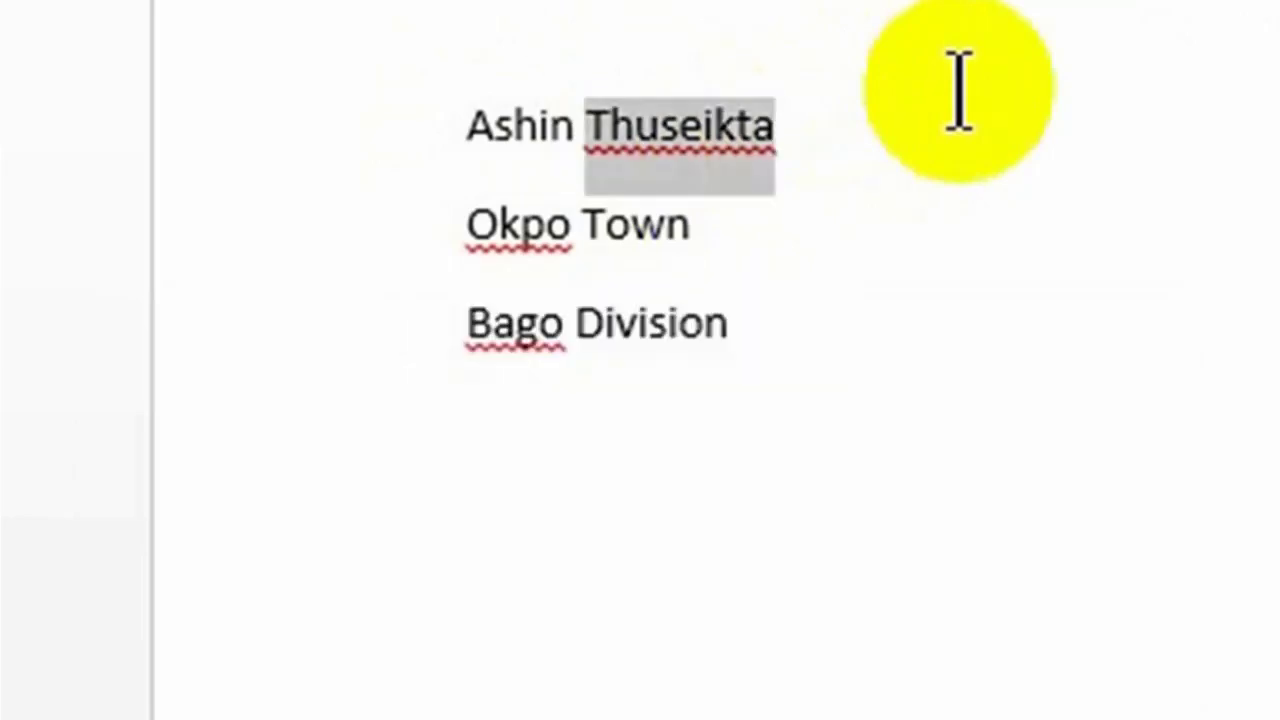
pyautogui.click(778, 140)
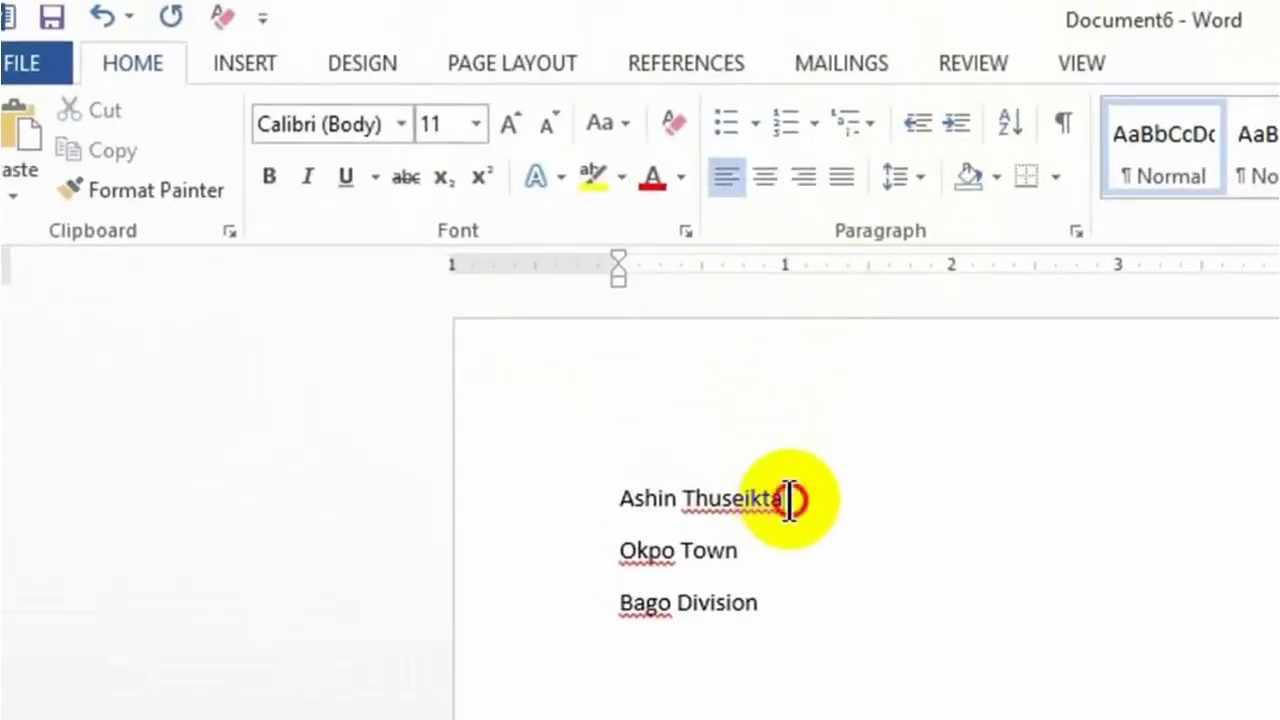
# Step: Set the first line's font to Times New Roman
pyautogui.moveTo(788, 498); pyautogui.dragTo(585, 497)
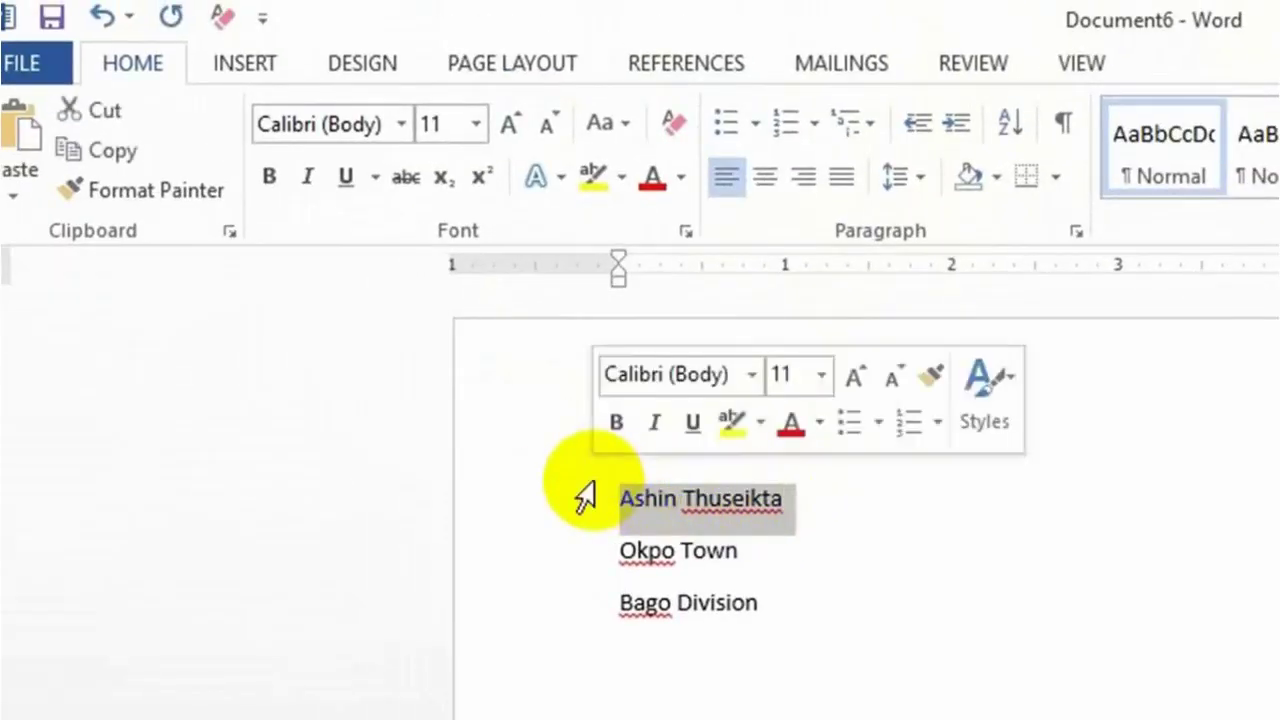
pyautogui.click(403, 124)
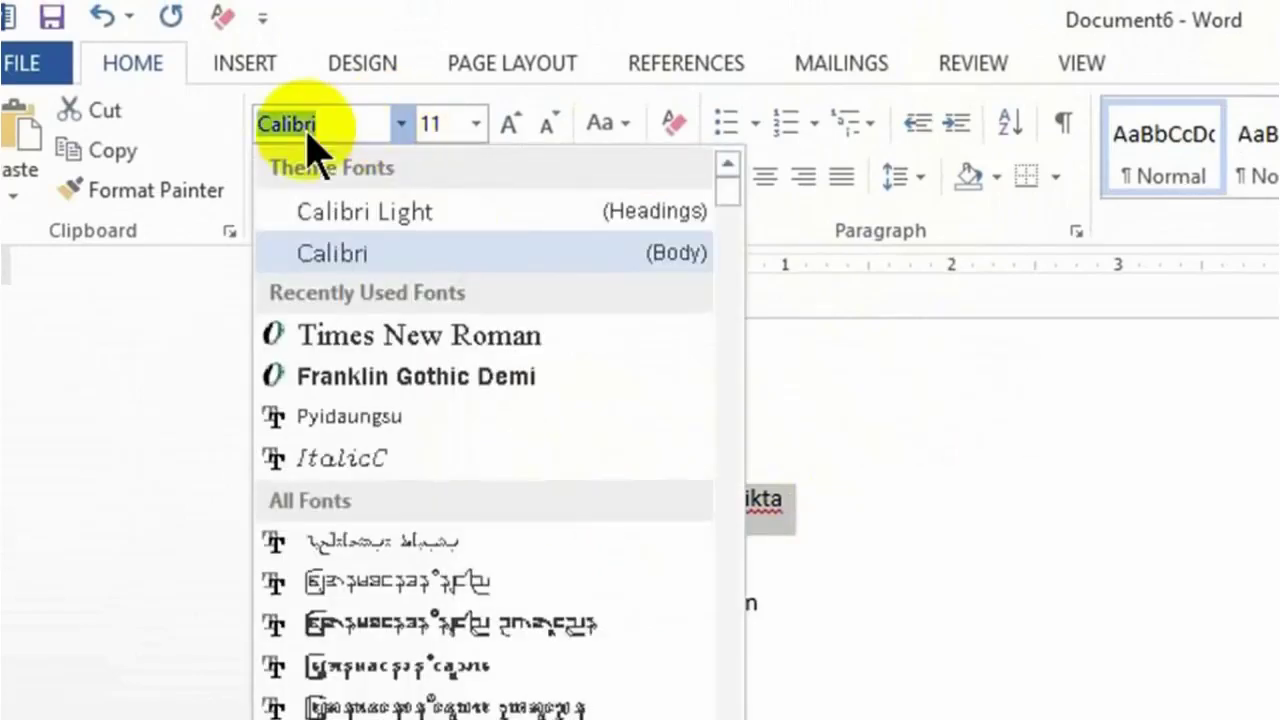
pyautogui.press('Down')
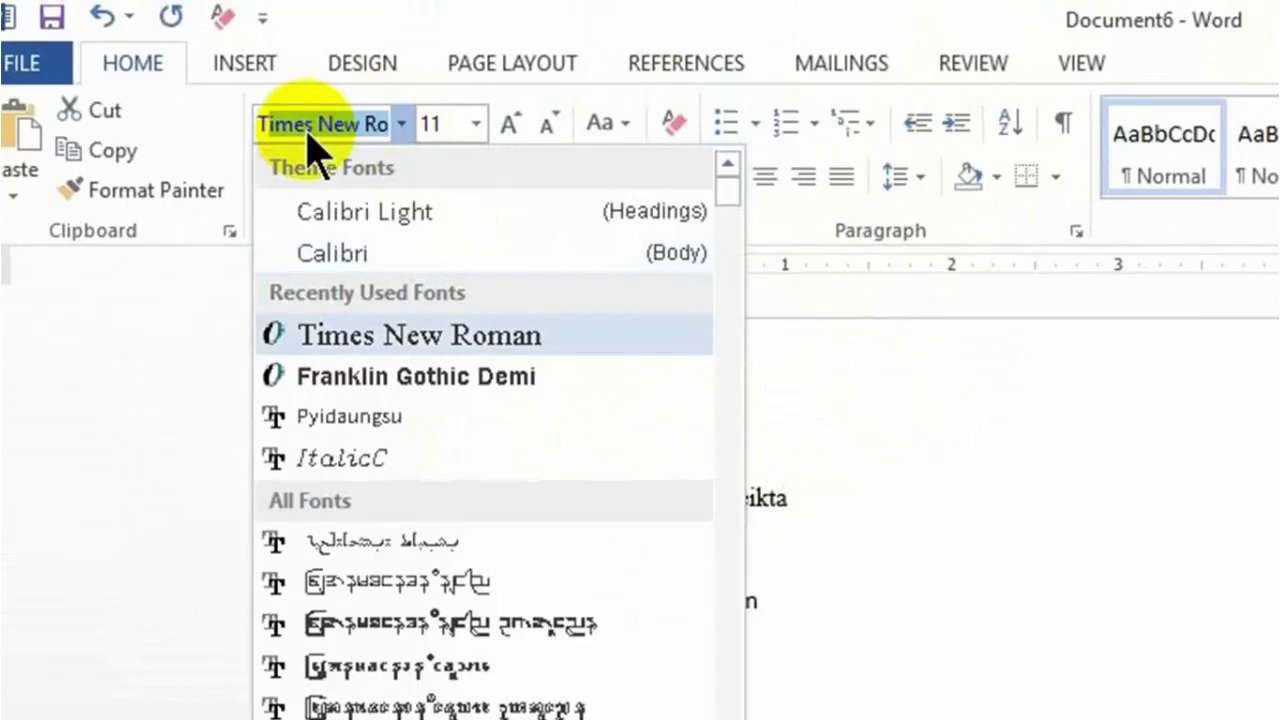
pyautogui.write('T')
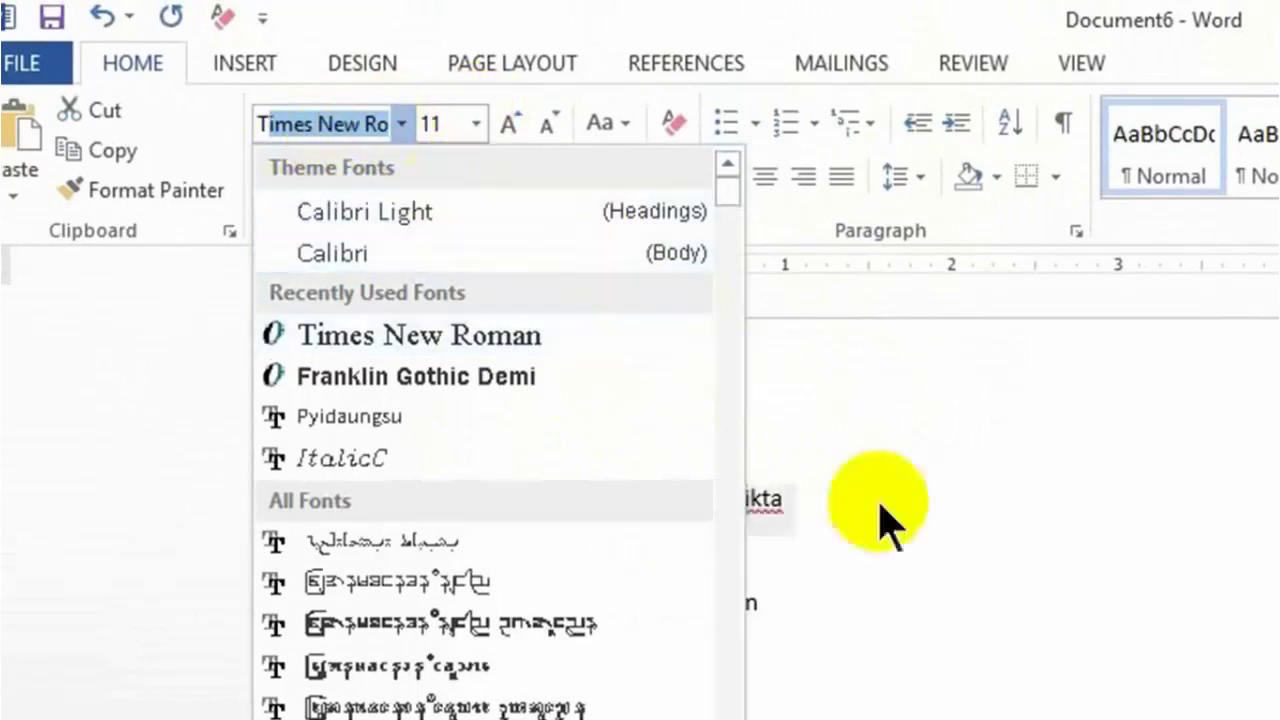
pyautogui.click(806, 497)
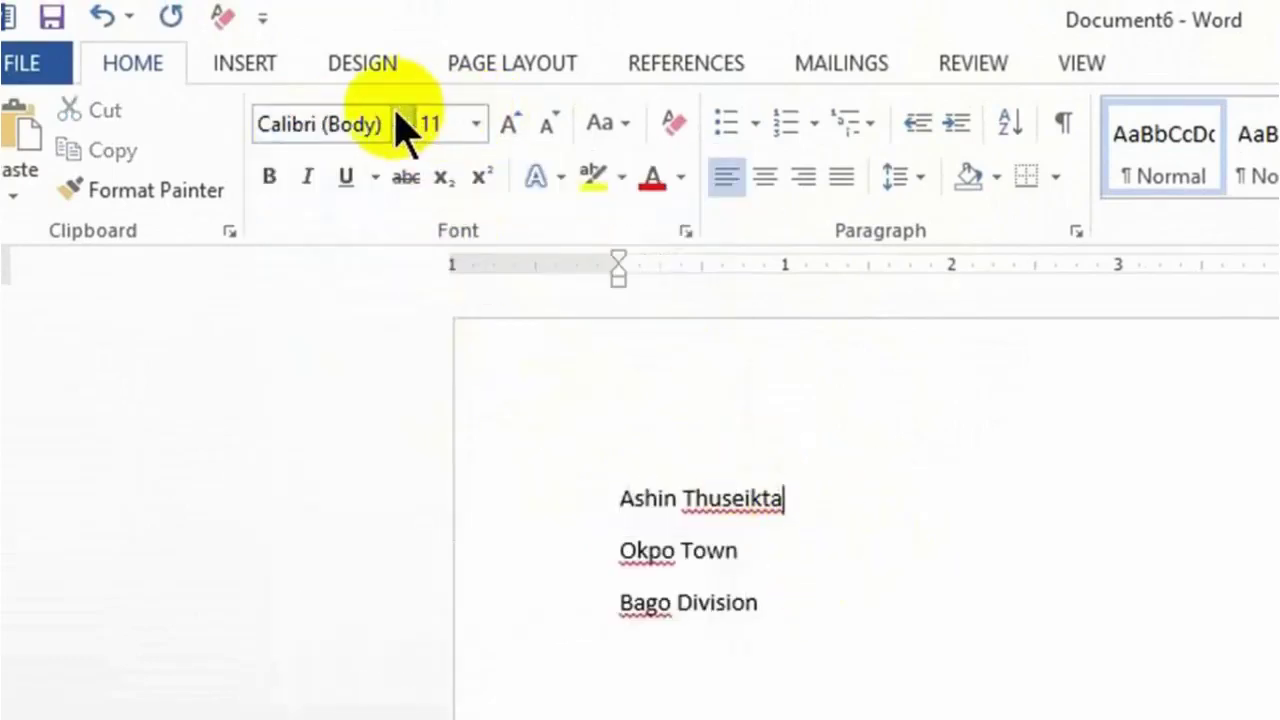
pyautogui.moveTo(803, 480); pyautogui.dragTo(523, 449)
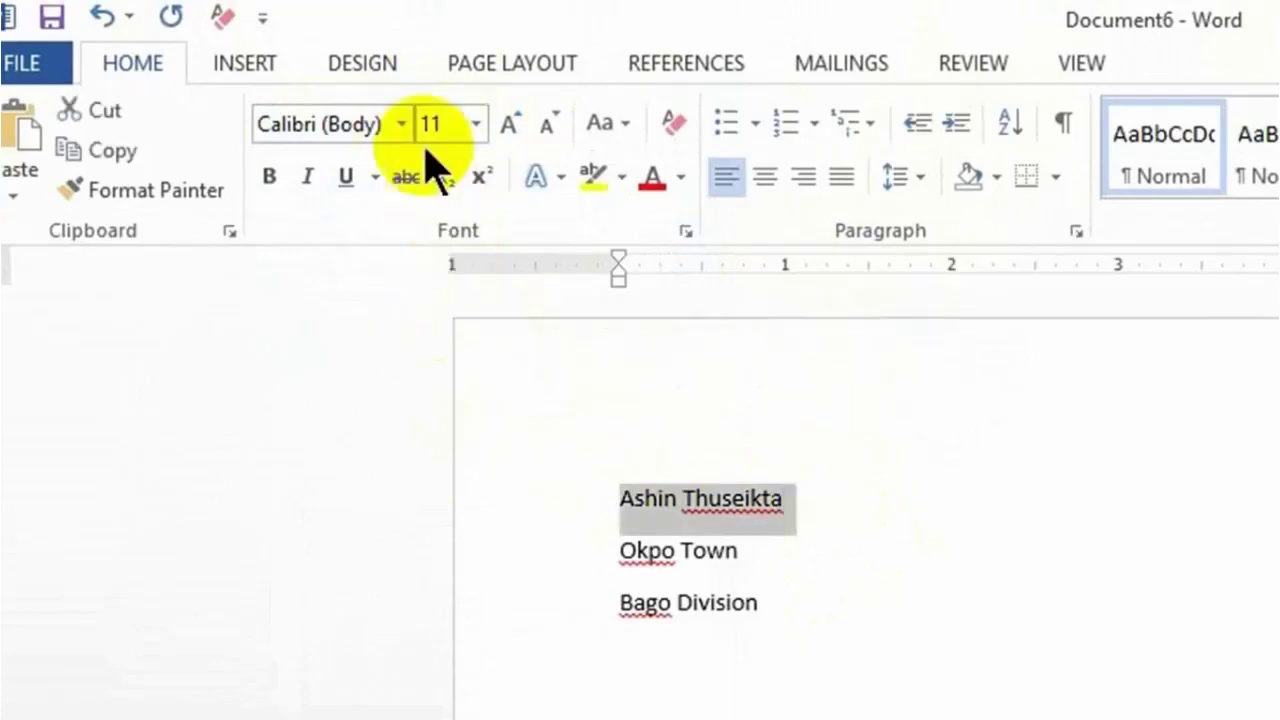
pyautogui.click(402, 124)
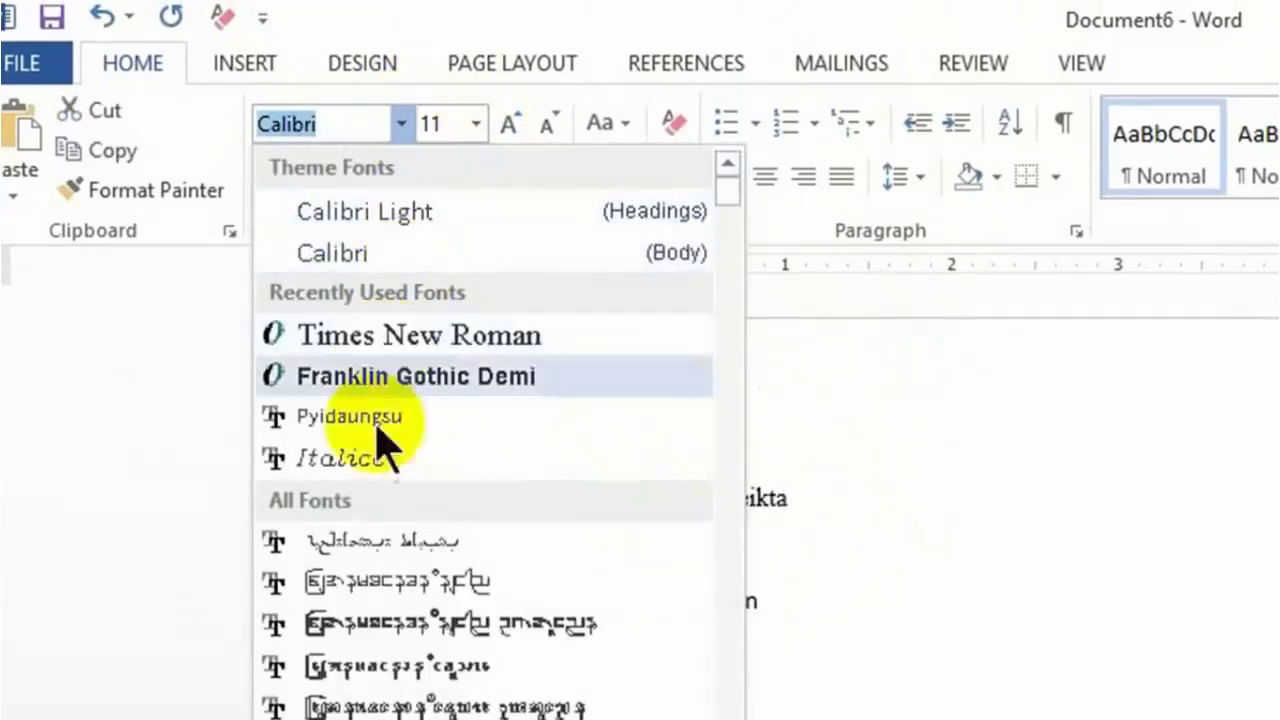
pyautogui.click(426, 340)
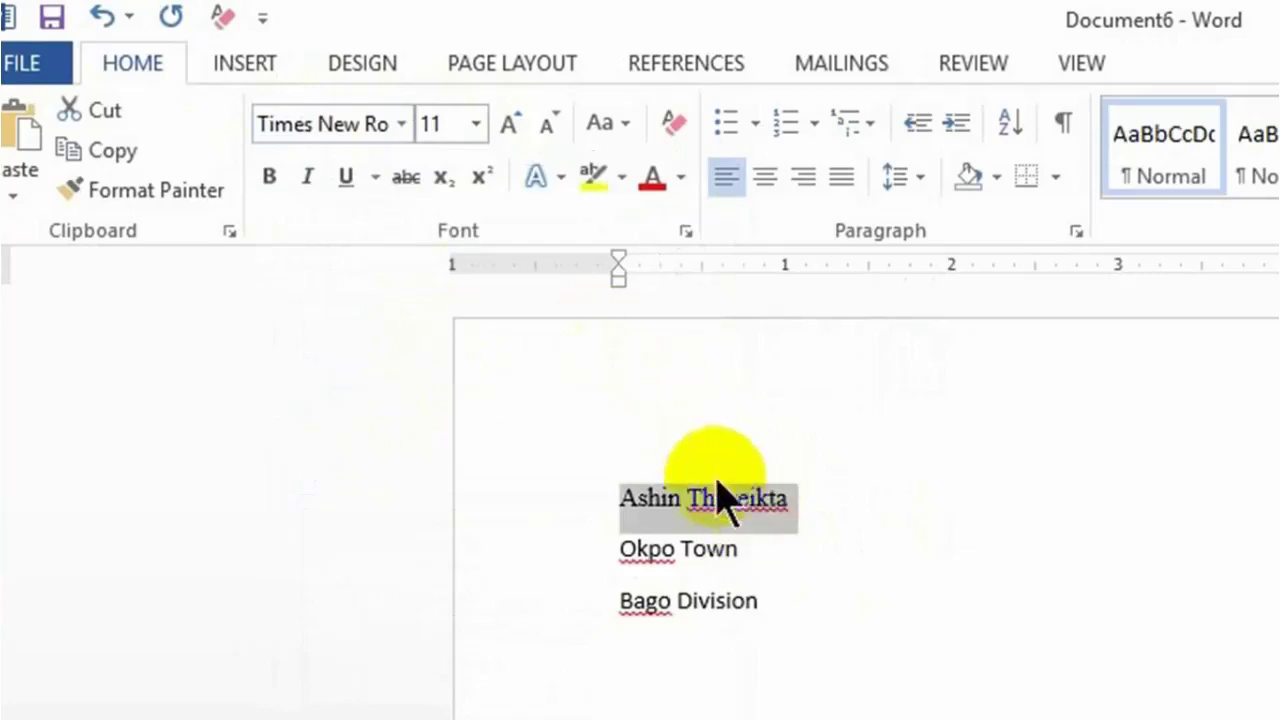
# Step: Change the selected name line to font size 20
pyautogui.click(477, 125)
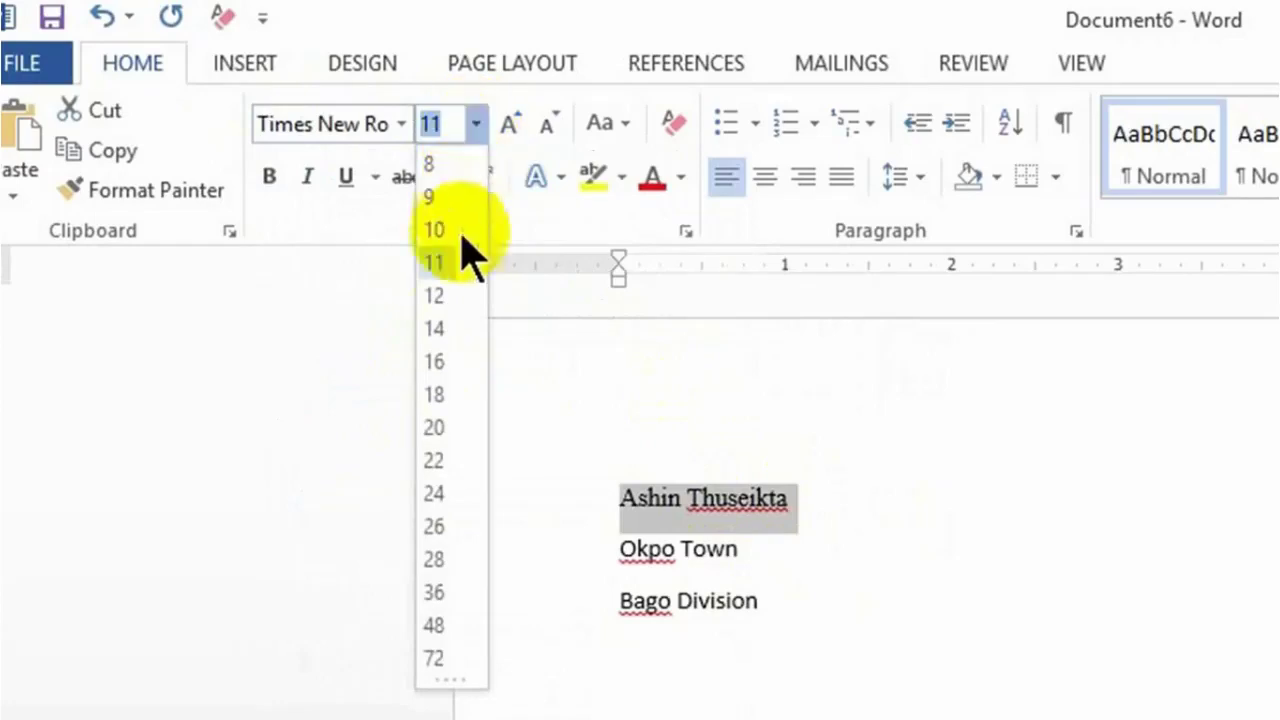
pyautogui.click(447, 427)
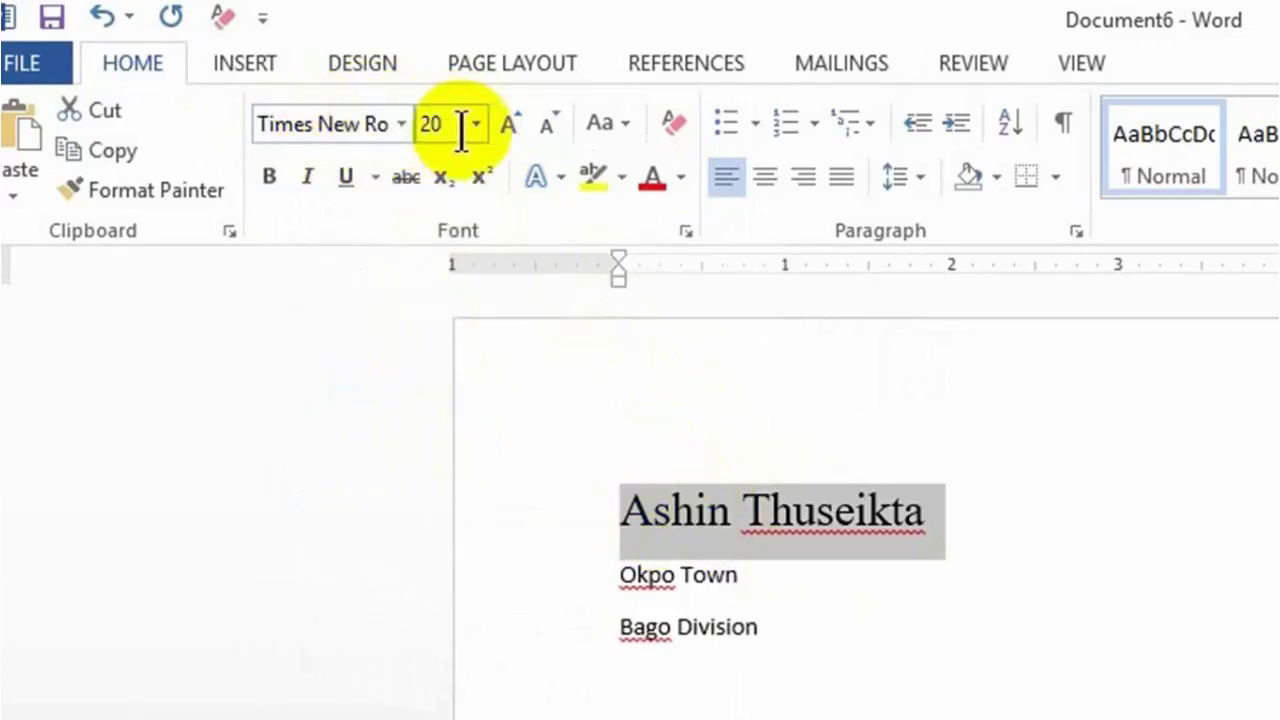
pyautogui.doubleClick(693, 508)
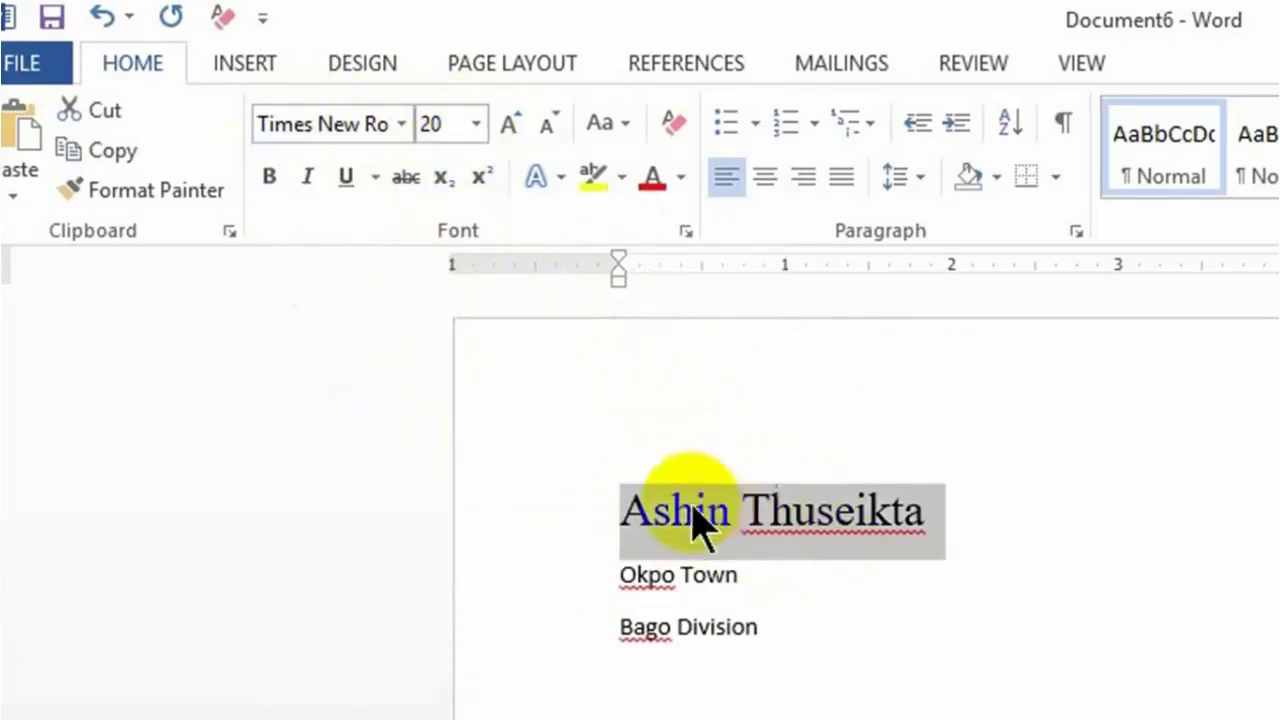
pyautogui.click(700, 515)
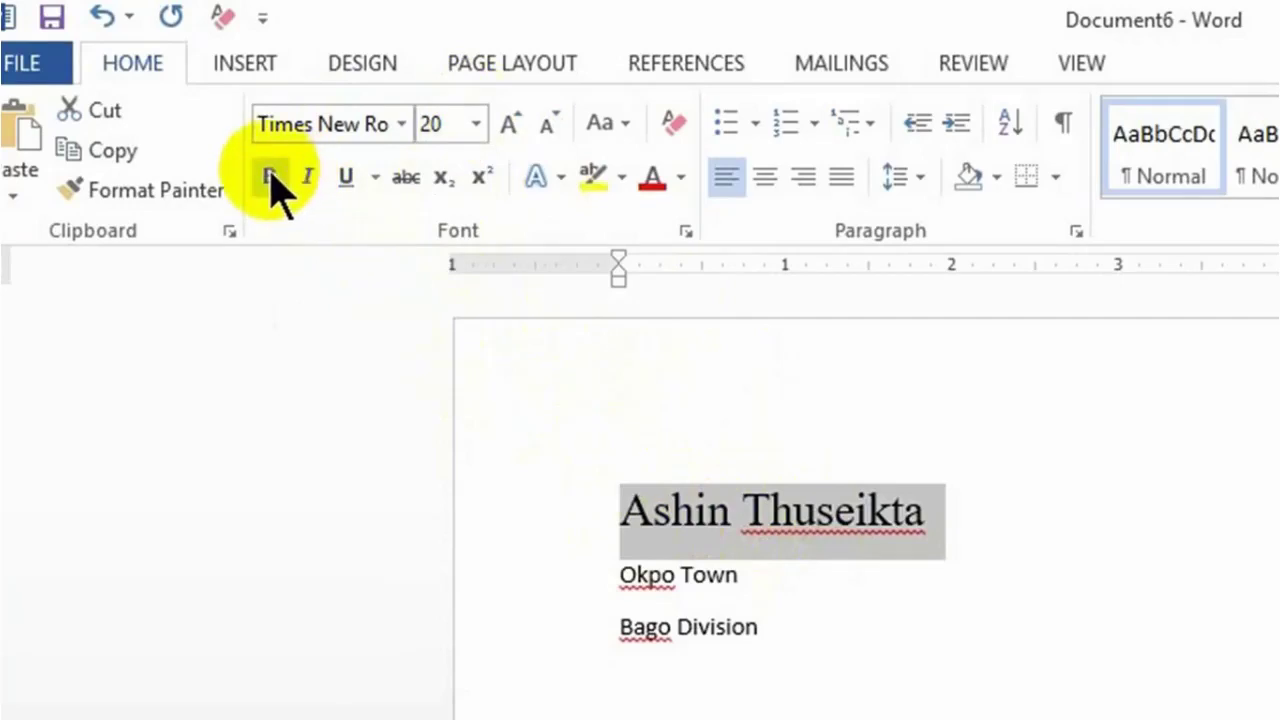
# Step: Apply bold, italic and underline to the name line, then remove the underline and italic
pyautogui.keyDown('shift'); pyautogui.click(760, 515); pyautogui.keyUp('shift')
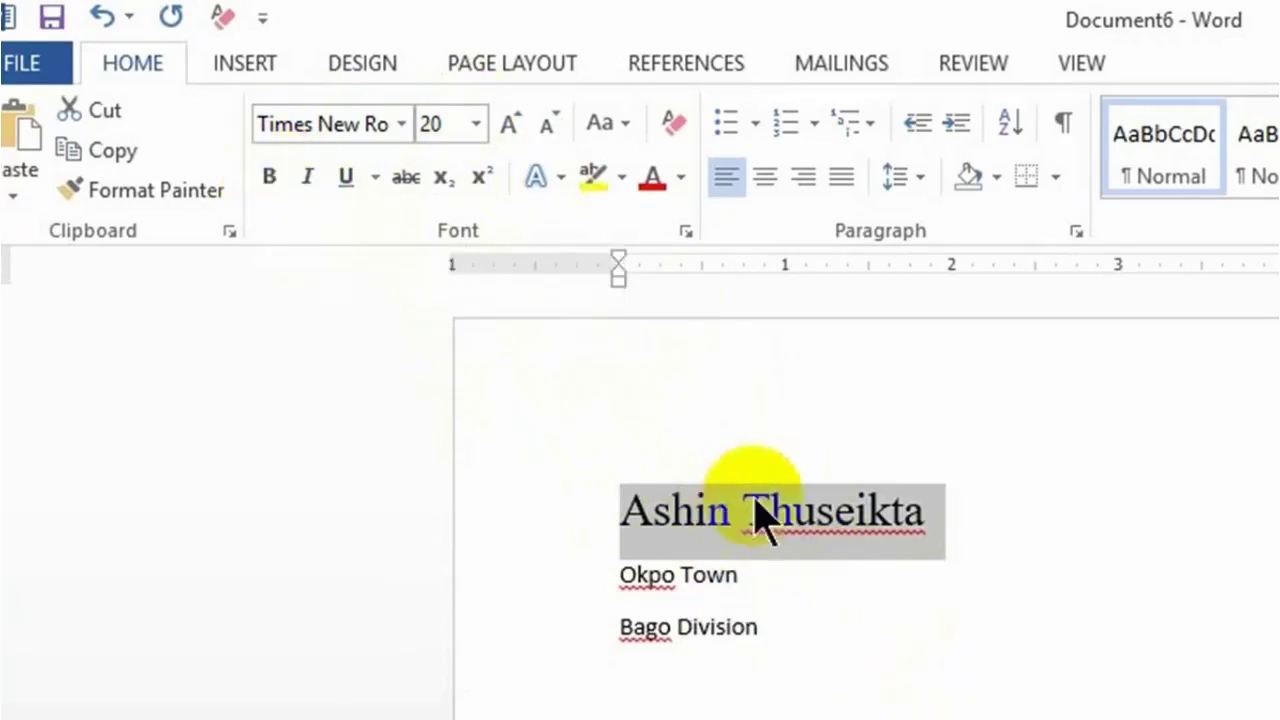
pyautogui.click(760, 515)
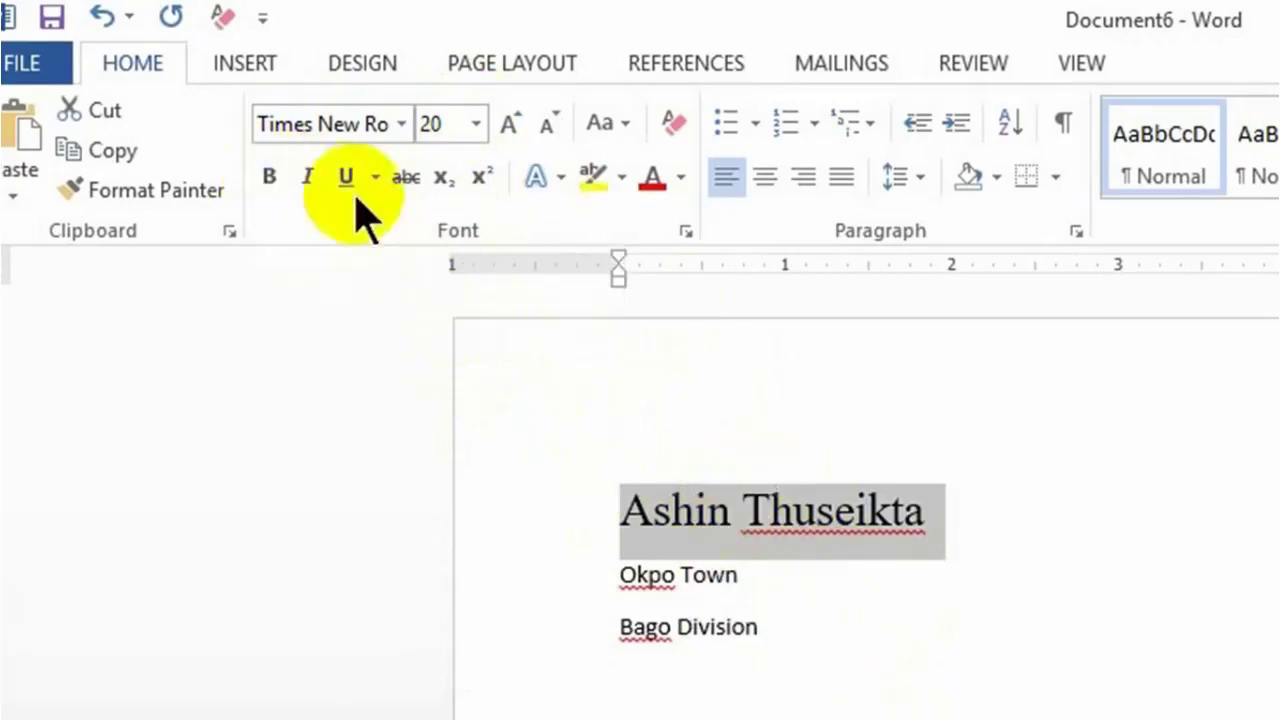
pyautogui.click(268, 180)
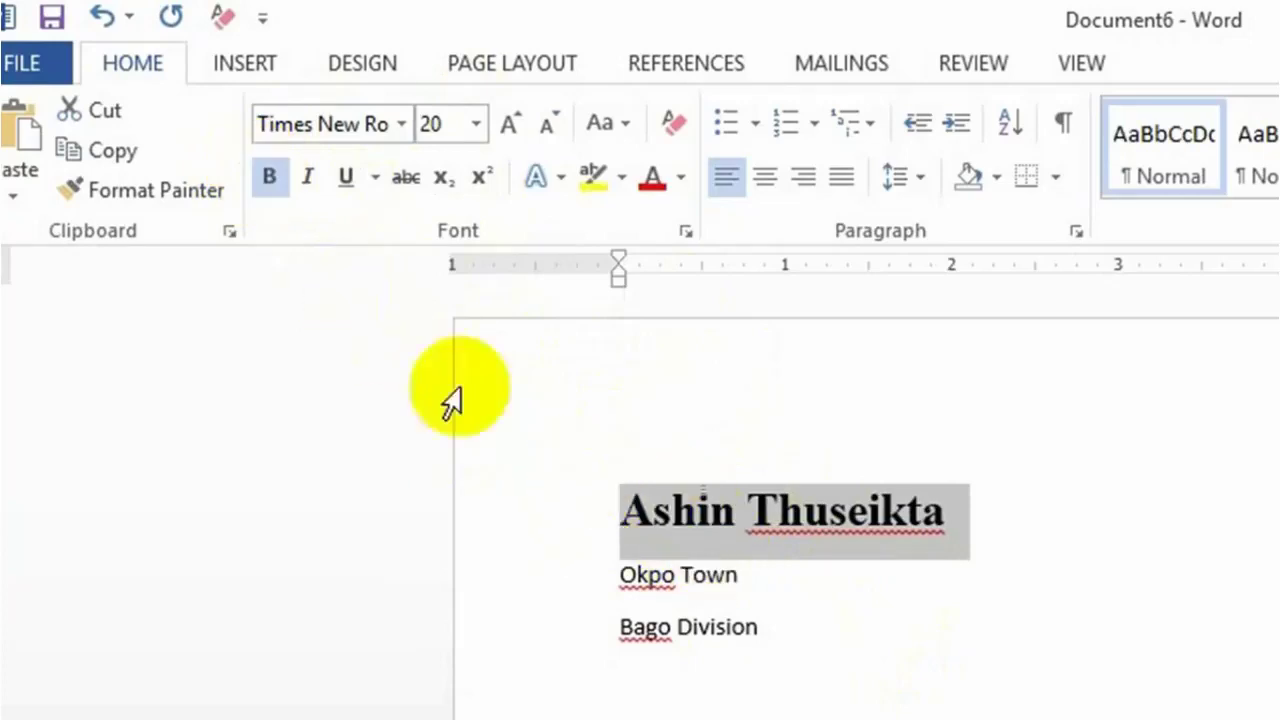
pyautogui.click(310, 178)
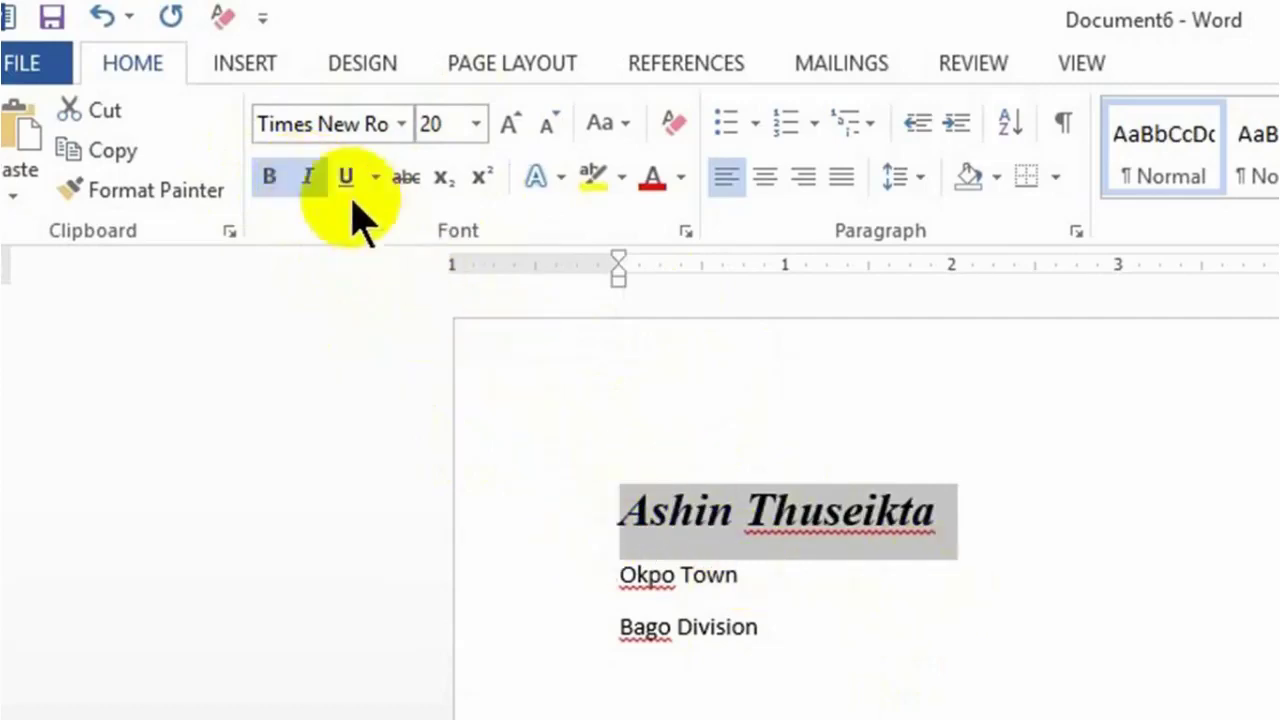
pyautogui.click(342, 178)
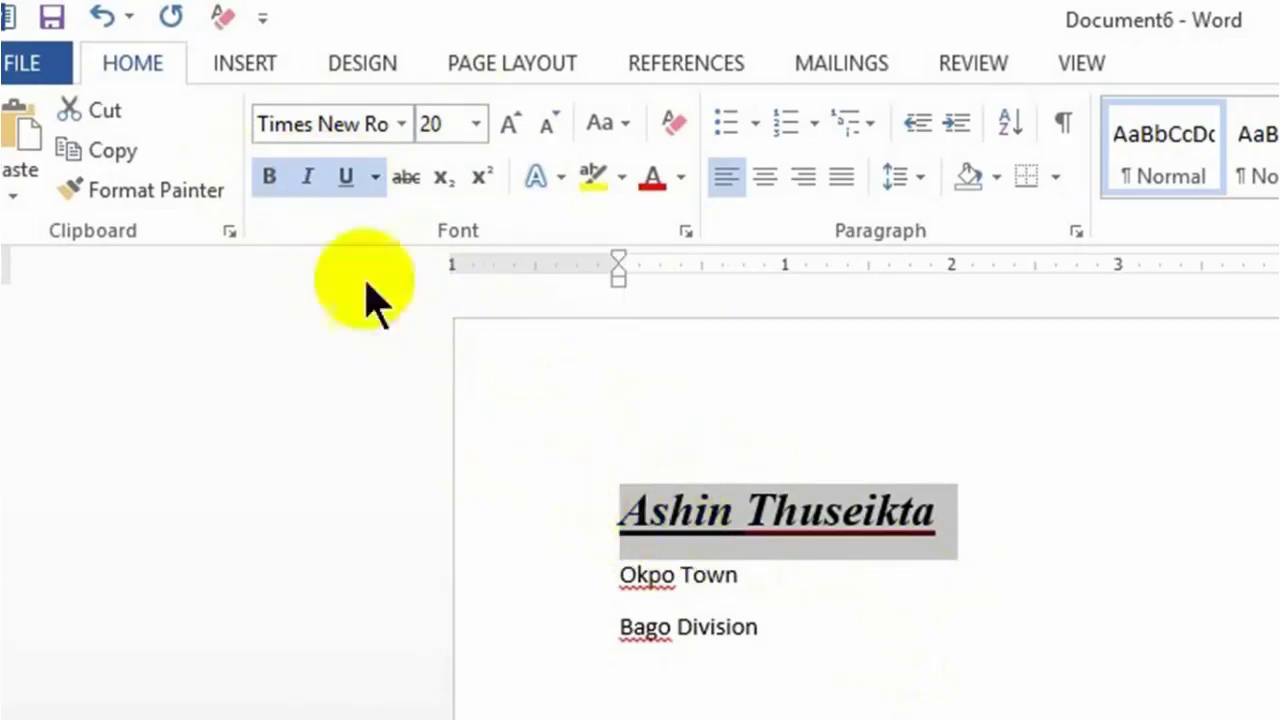
pyautogui.click(345, 178)
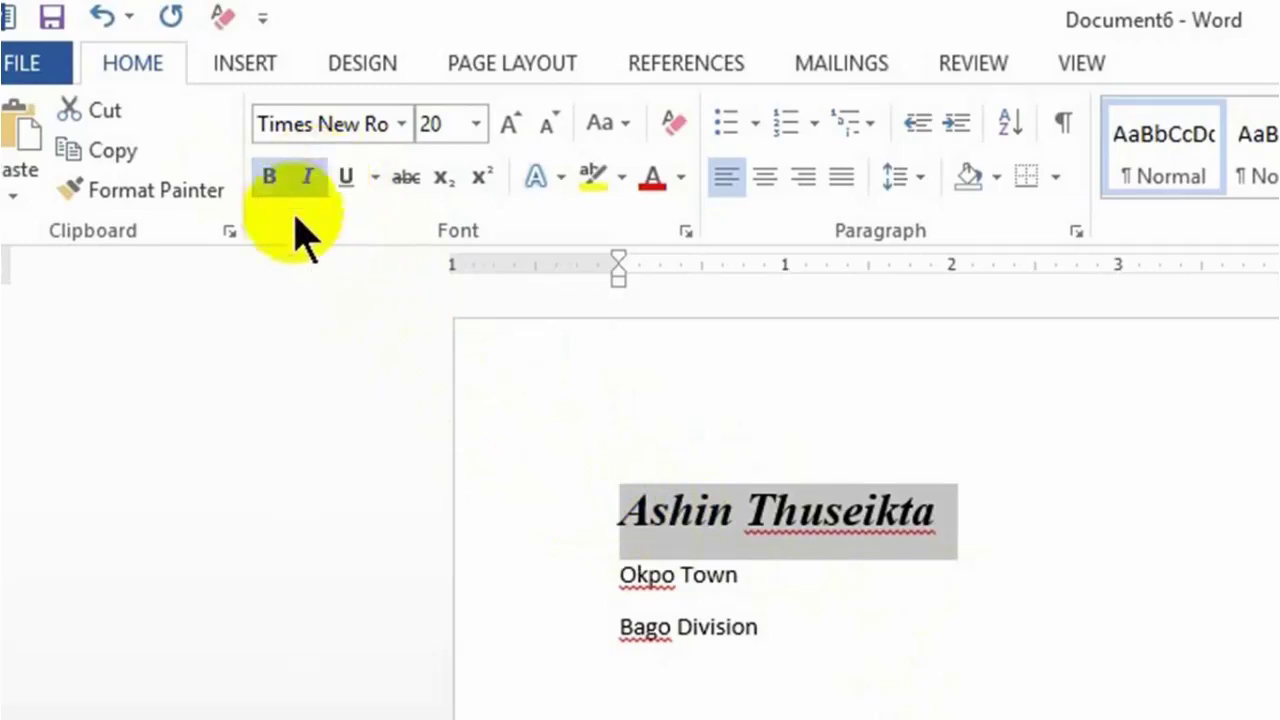
pyautogui.click(311, 176)
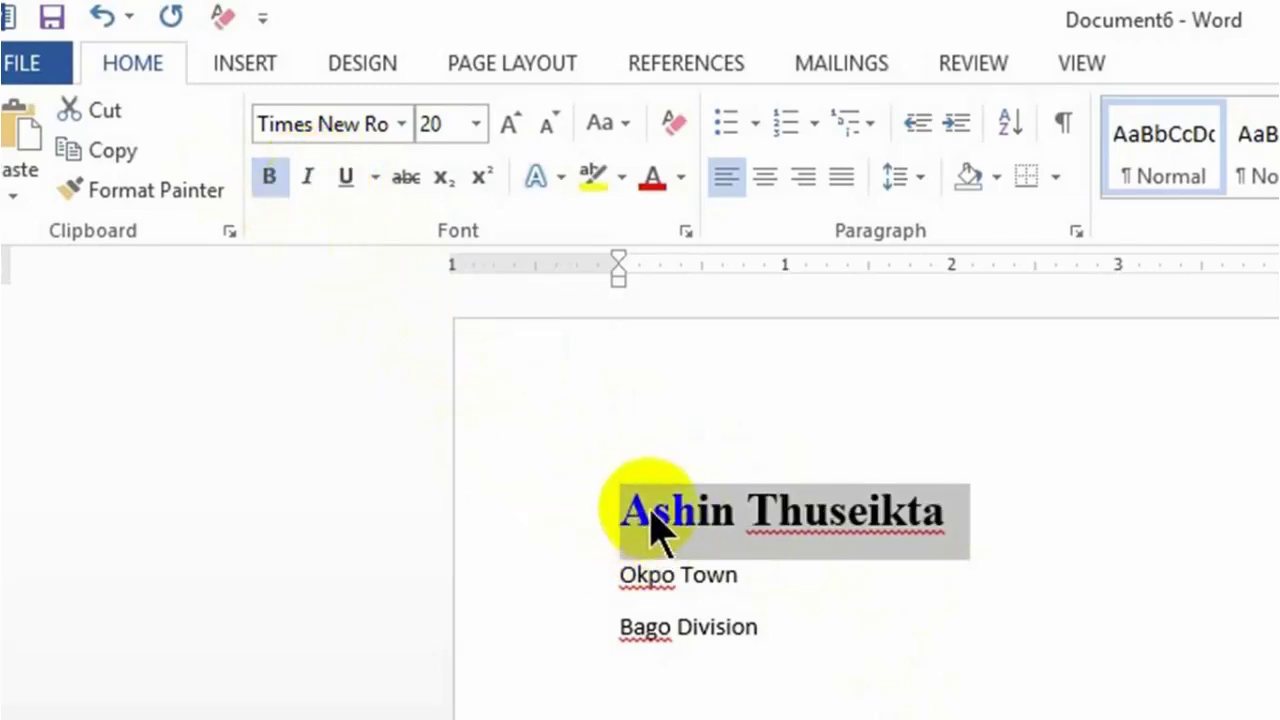
# Step: Make the h in the second word superscript and the h in the first word subscript
pyautogui.click(262, 178)
pyautogui.click(264, 178)
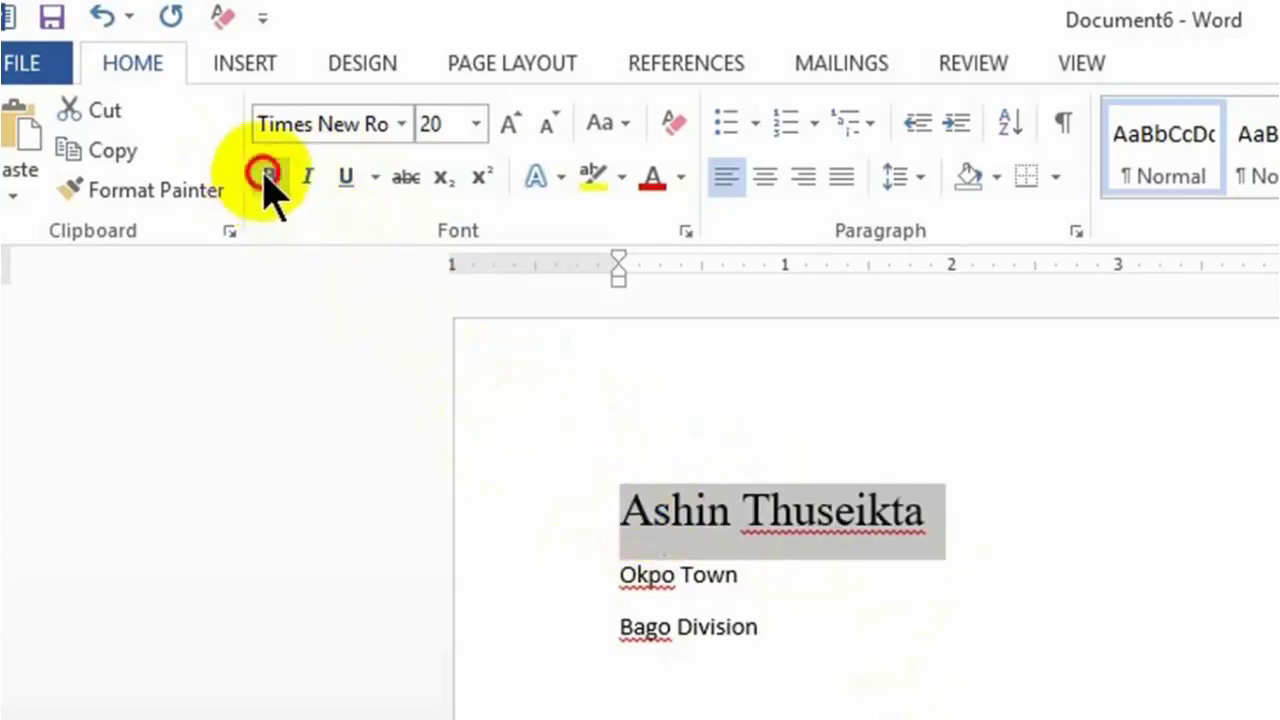
pyautogui.click(758, 515)
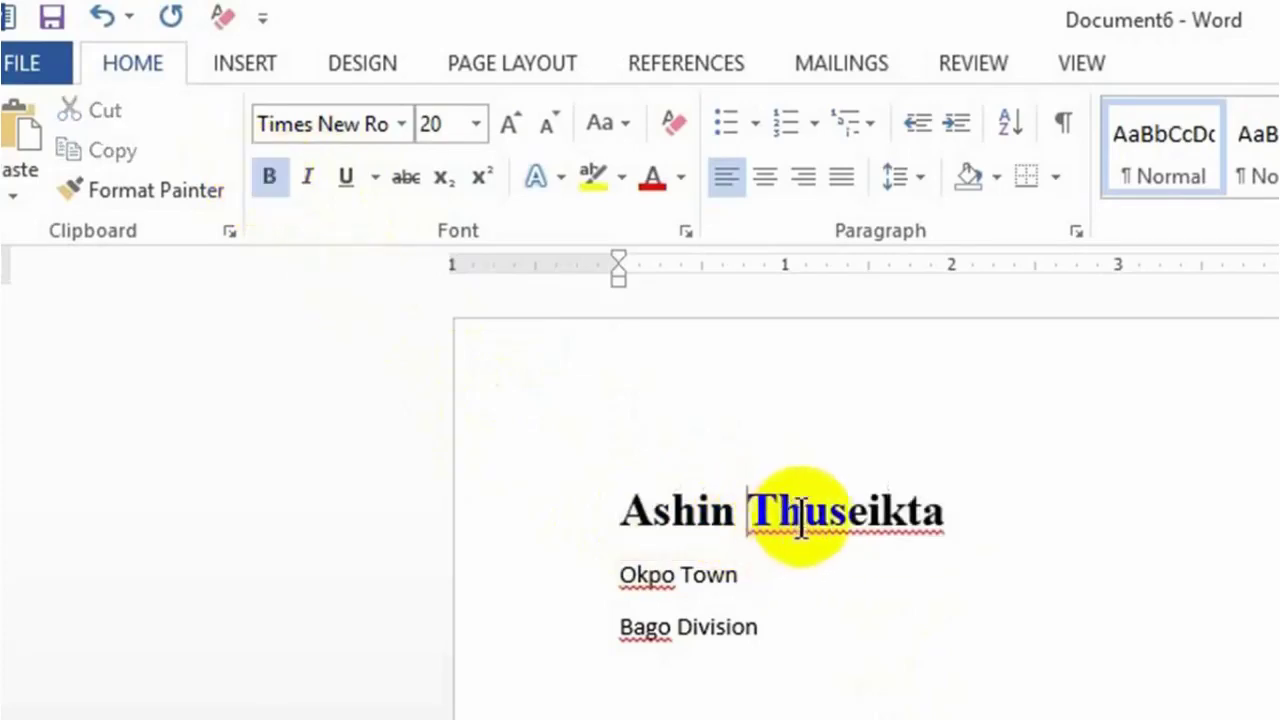
pyautogui.click(789, 500)
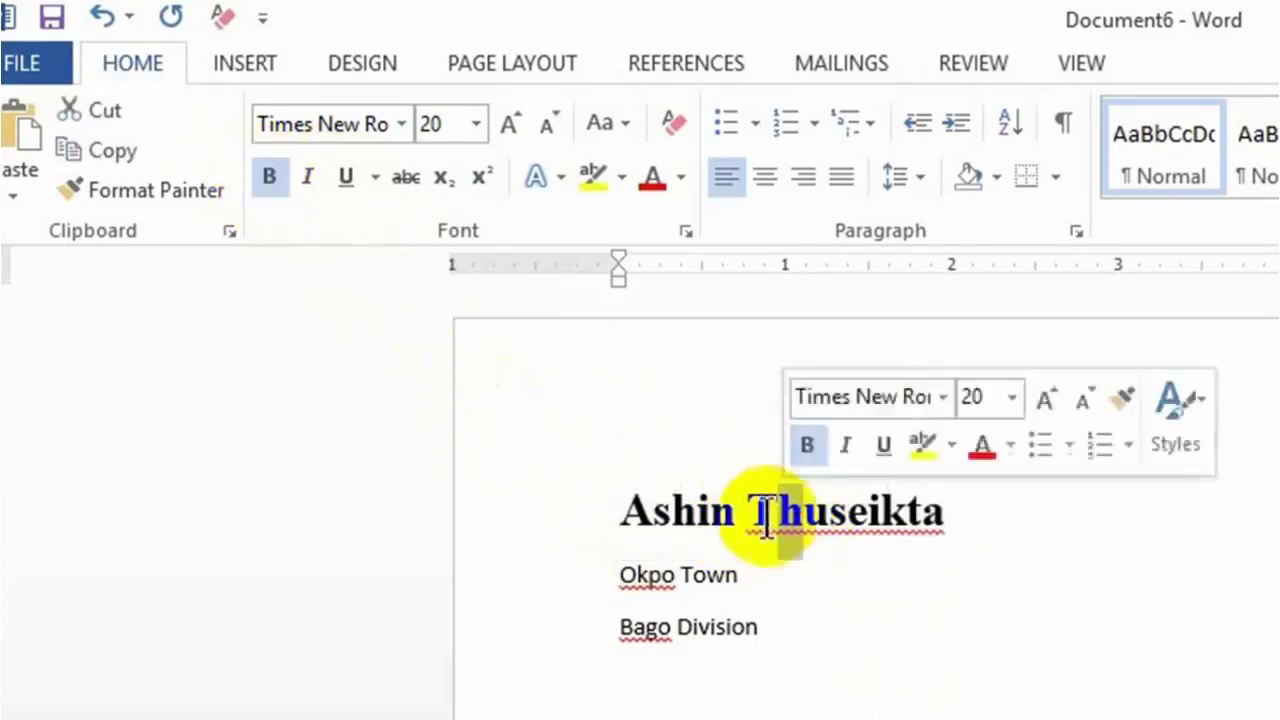
pyautogui.click(480, 182)
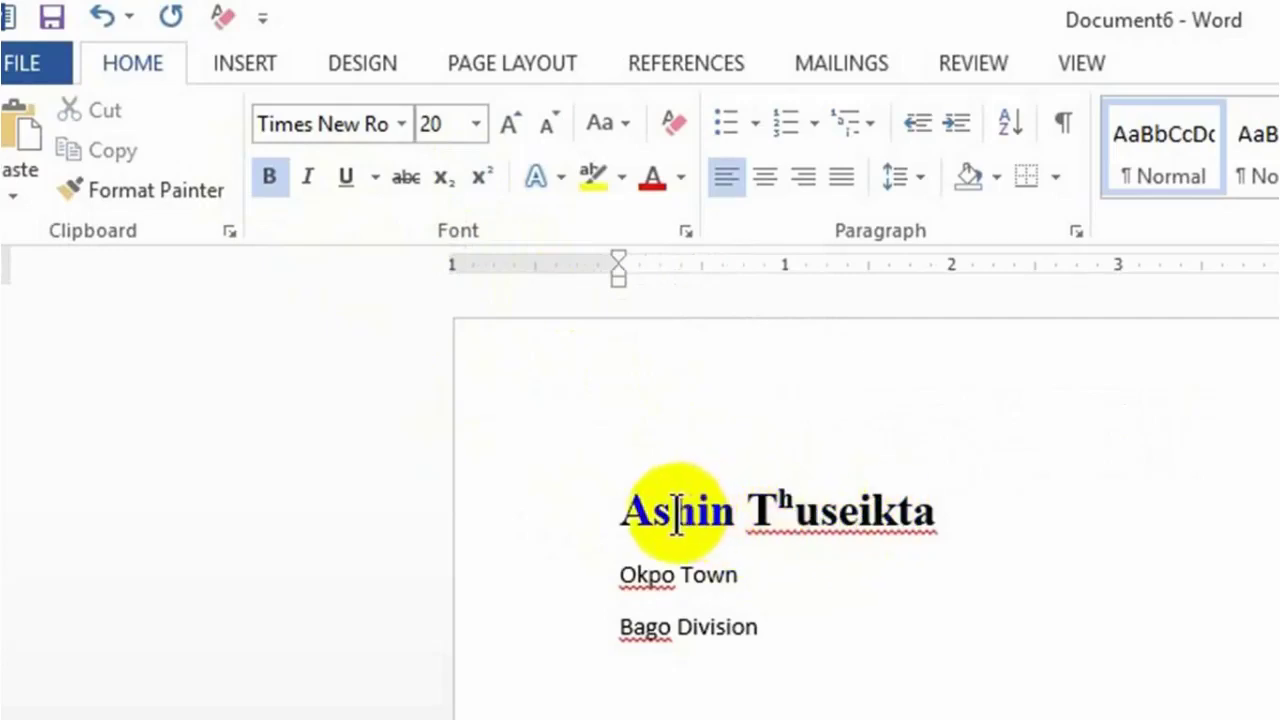
pyautogui.moveTo(670, 512); pyautogui.dragTo(697, 520)
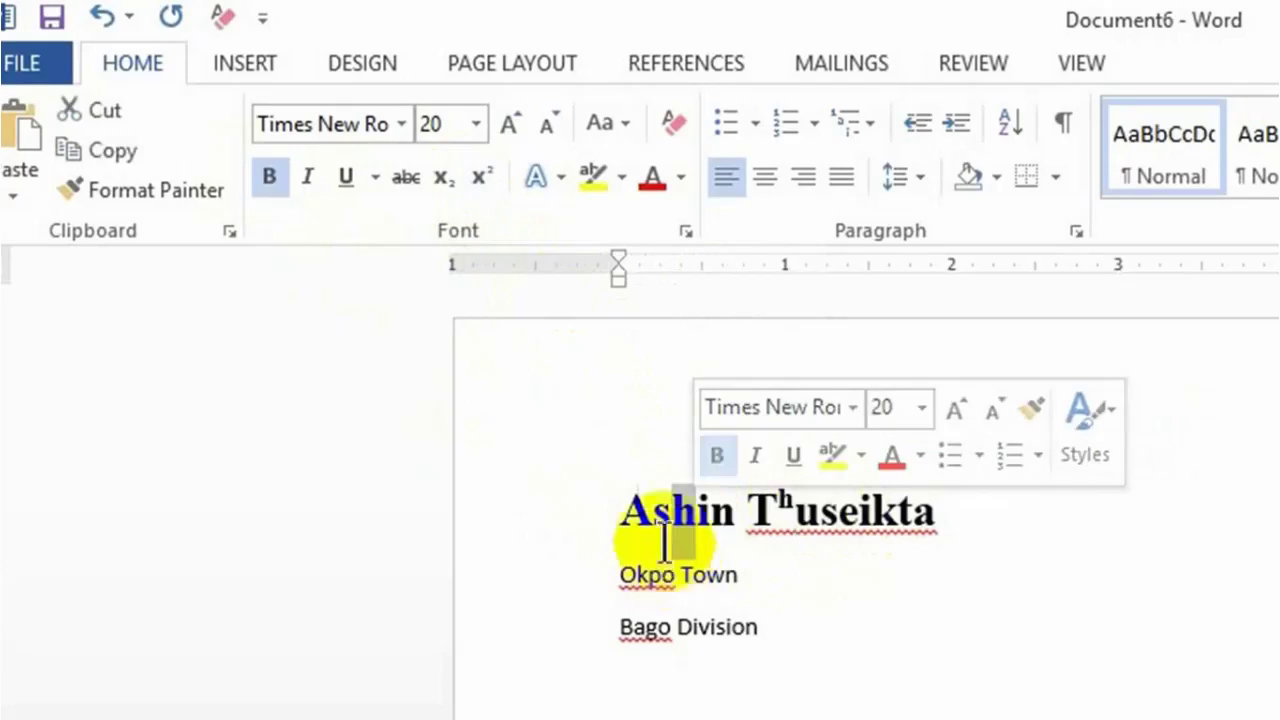
pyautogui.click(440, 185)
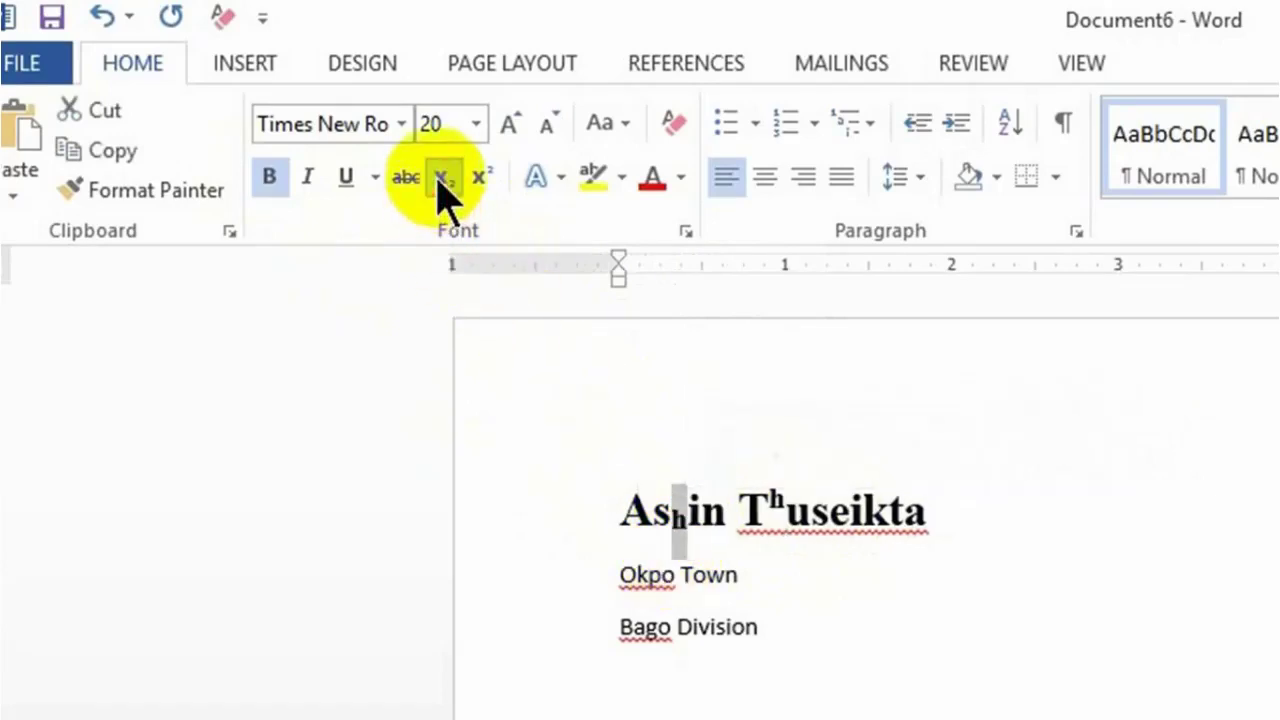
# Step: Try the 2 in the H2O example as subscript, then superscript, then delete the example
pyautogui.click(966, 516)
pyautogui.write('H2O')
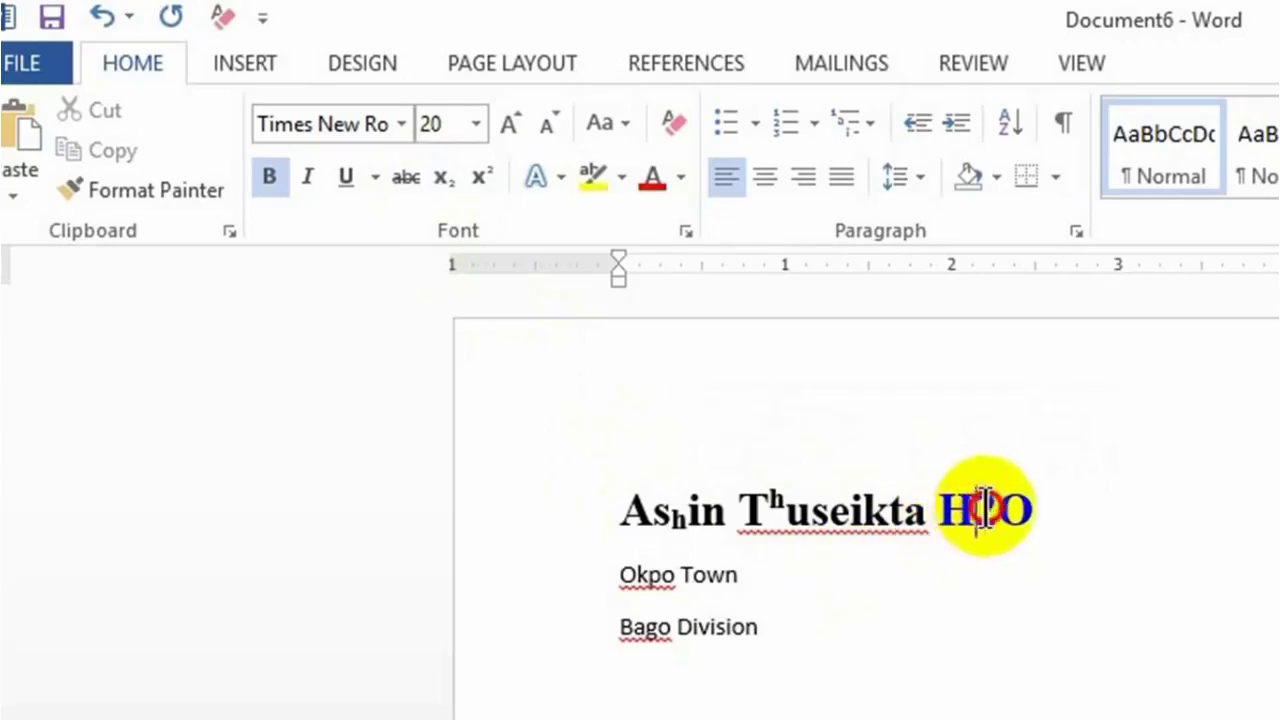
pyautogui.moveTo(975, 512); pyautogui.dragTo(997, 512)
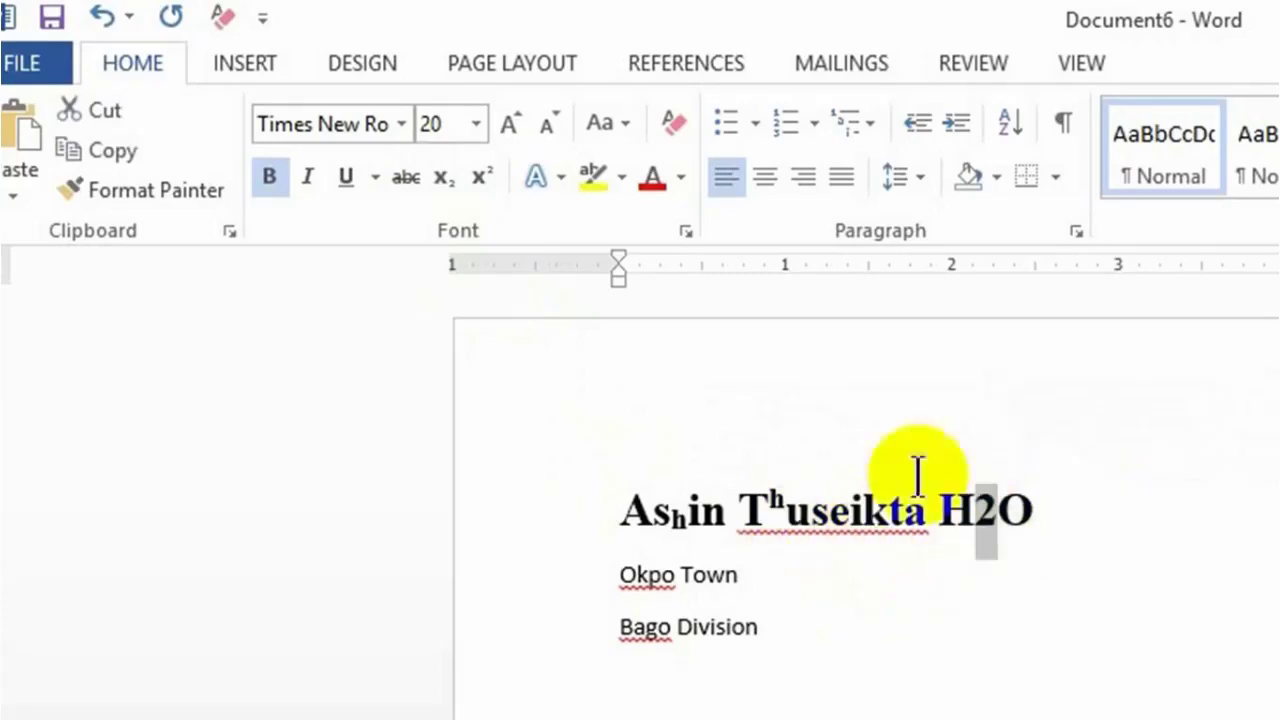
pyautogui.click(440, 180)
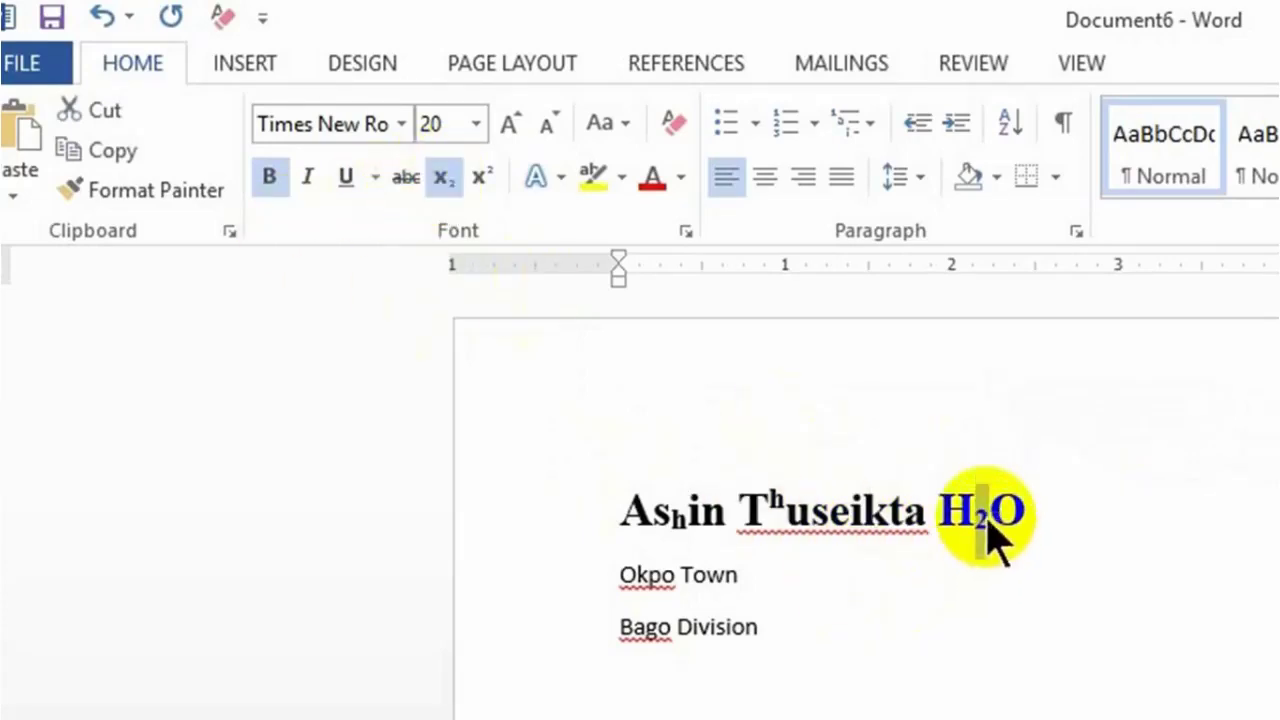
pyautogui.click(480, 178)
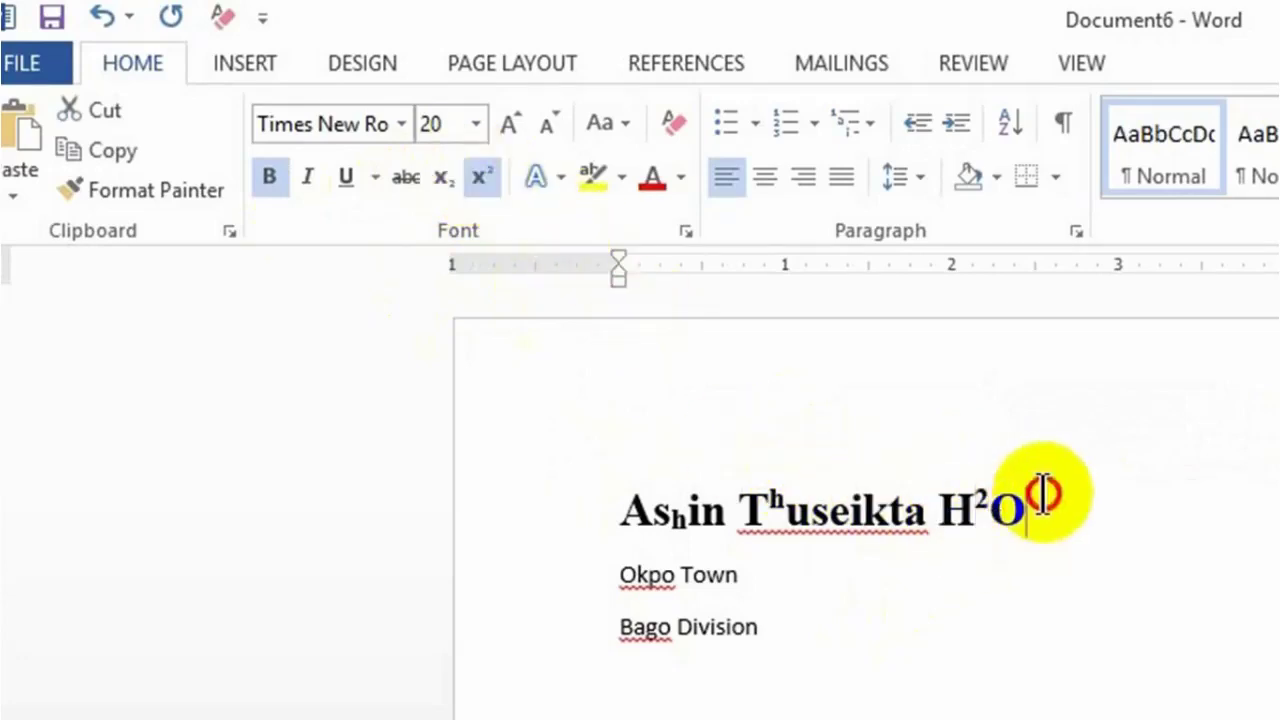
pyautogui.moveTo(1038, 505); pyautogui.dragTo(935, 510)
pyautogui.press('Delete')
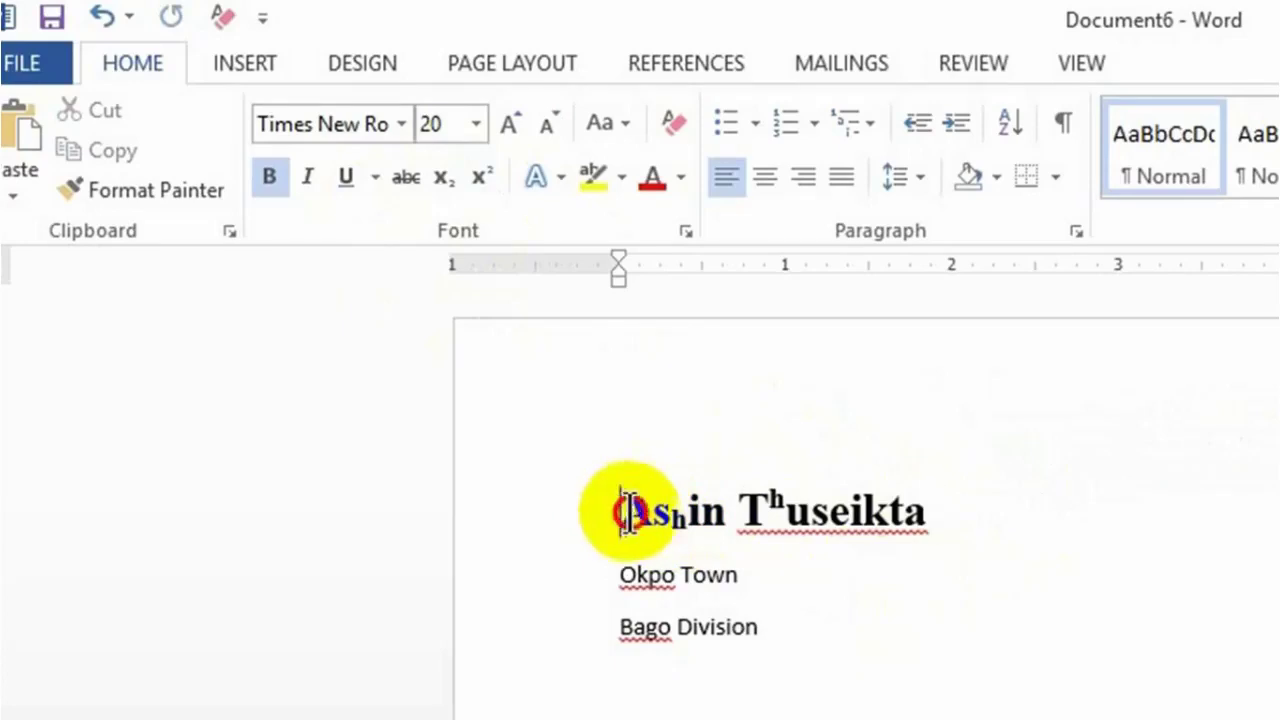
# Step: Clear all formatting from the name line, grow it to 20 pt, then shrink it to 14 pt
pyautogui.moveTo(624, 512); pyautogui.dragTo(864, 510)
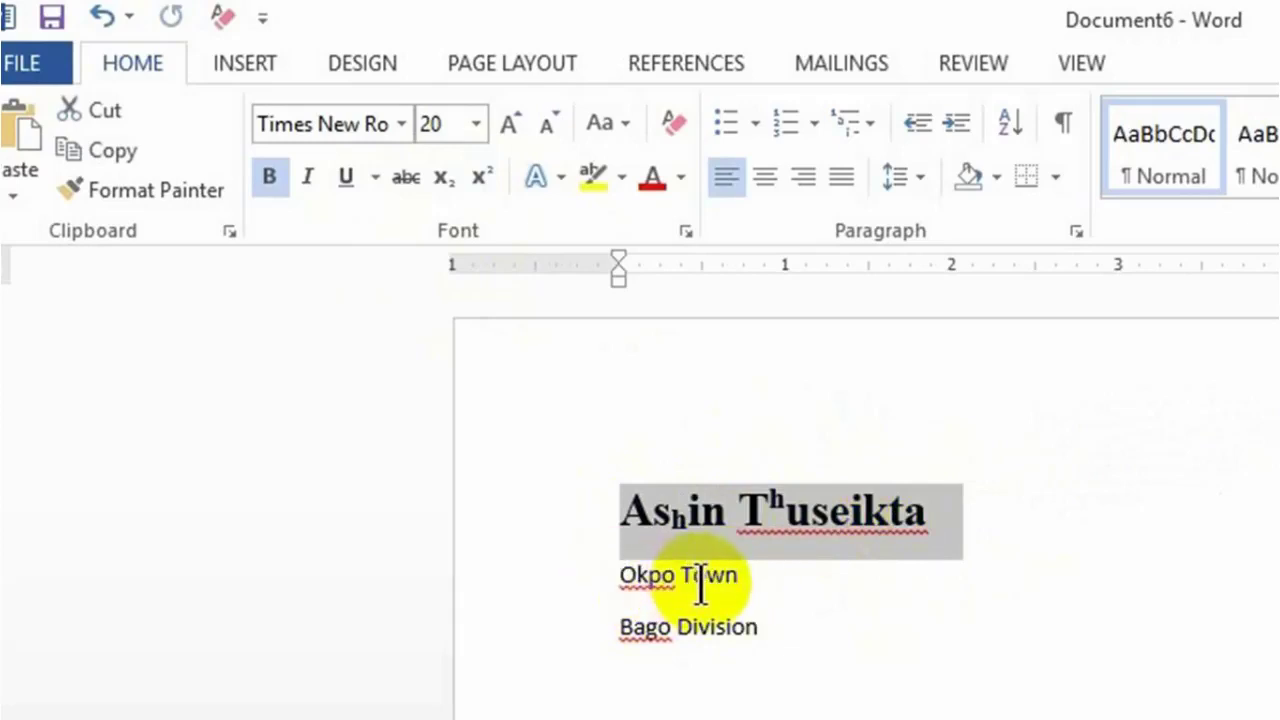
pyautogui.click(677, 127)
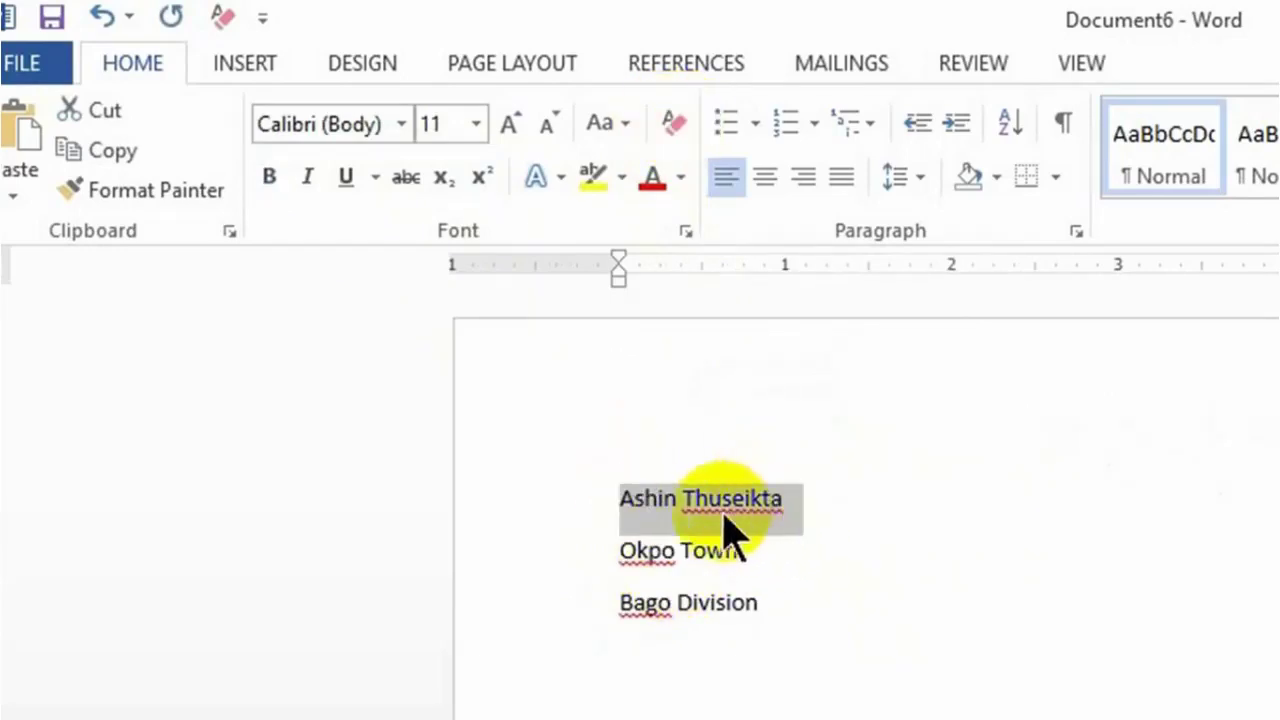
pyautogui.click(510, 128)
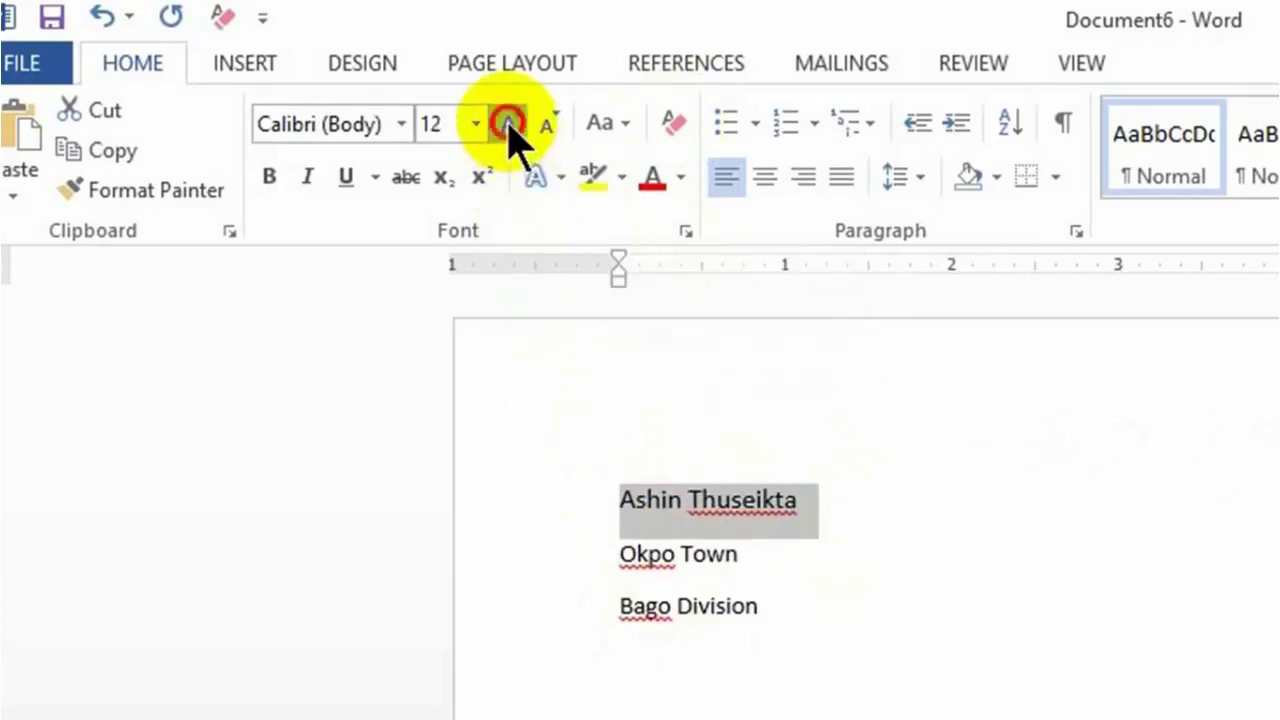
pyautogui.click(510, 128)
pyautogui.click(510, 128)
pyautogui.click(510, 128)
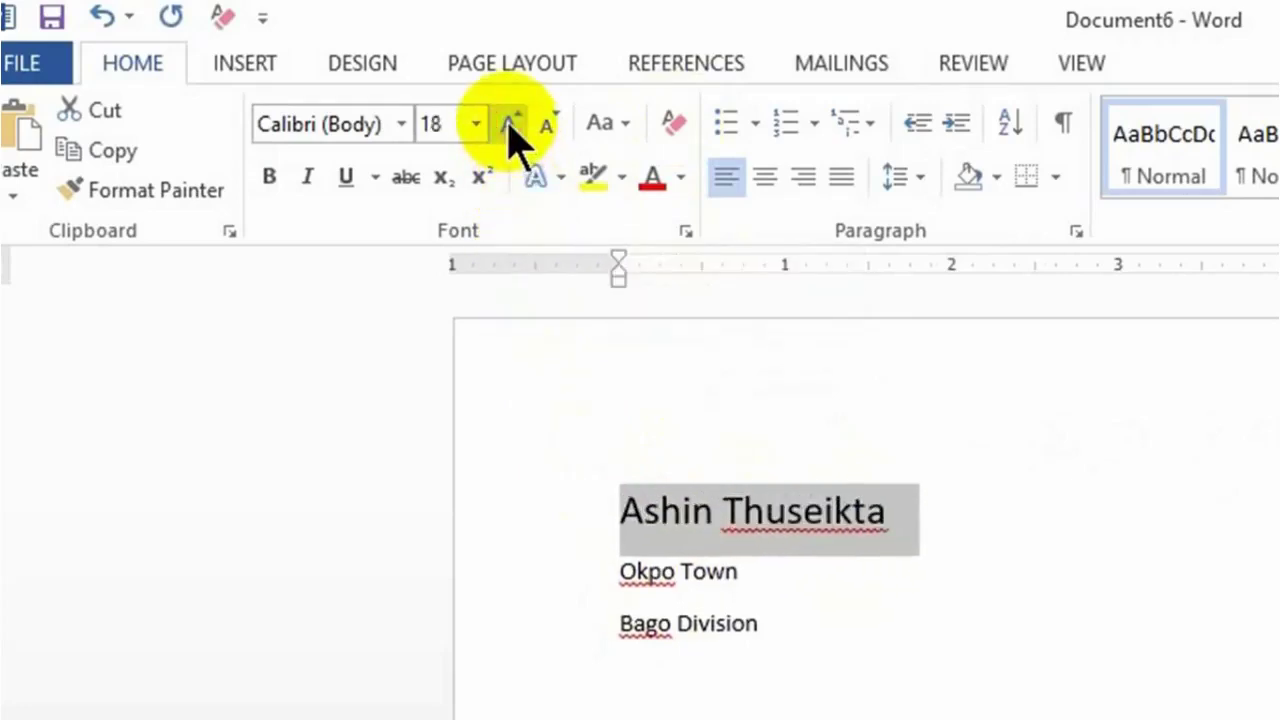
pyautogui.click(510, 128)
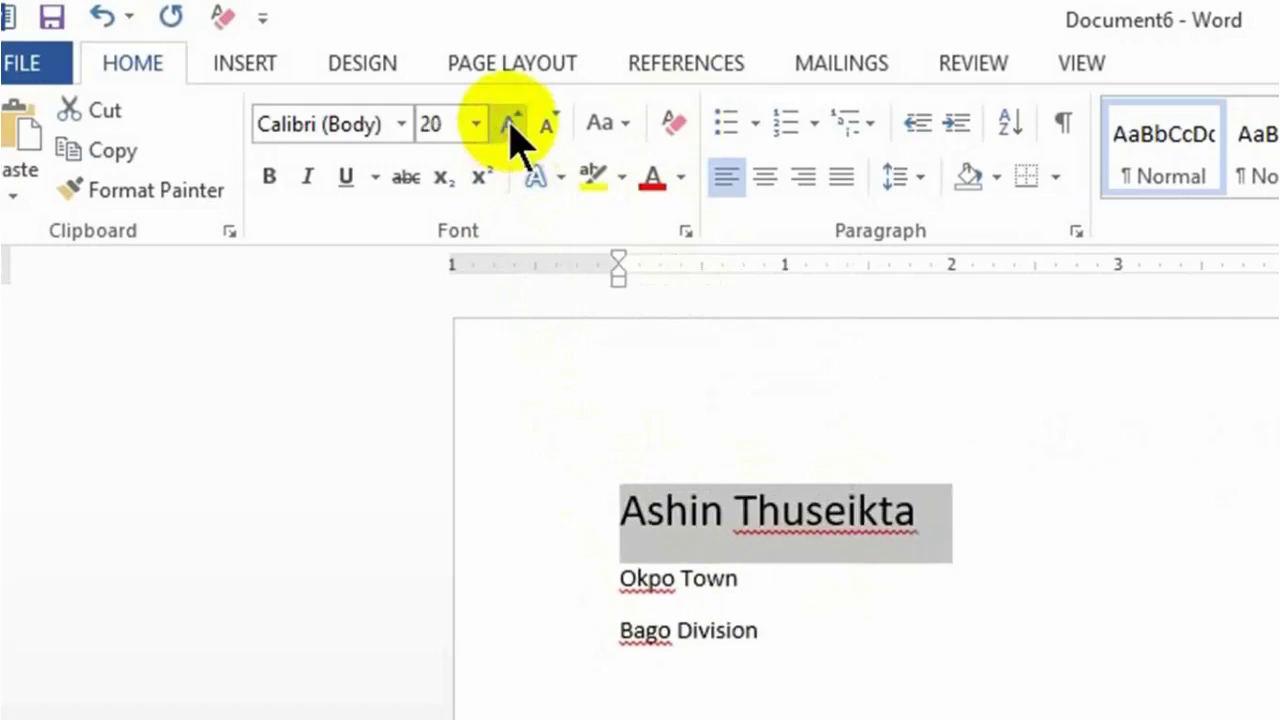
pyautogui.click(548, 124)
pyautogui.click(548, 124)
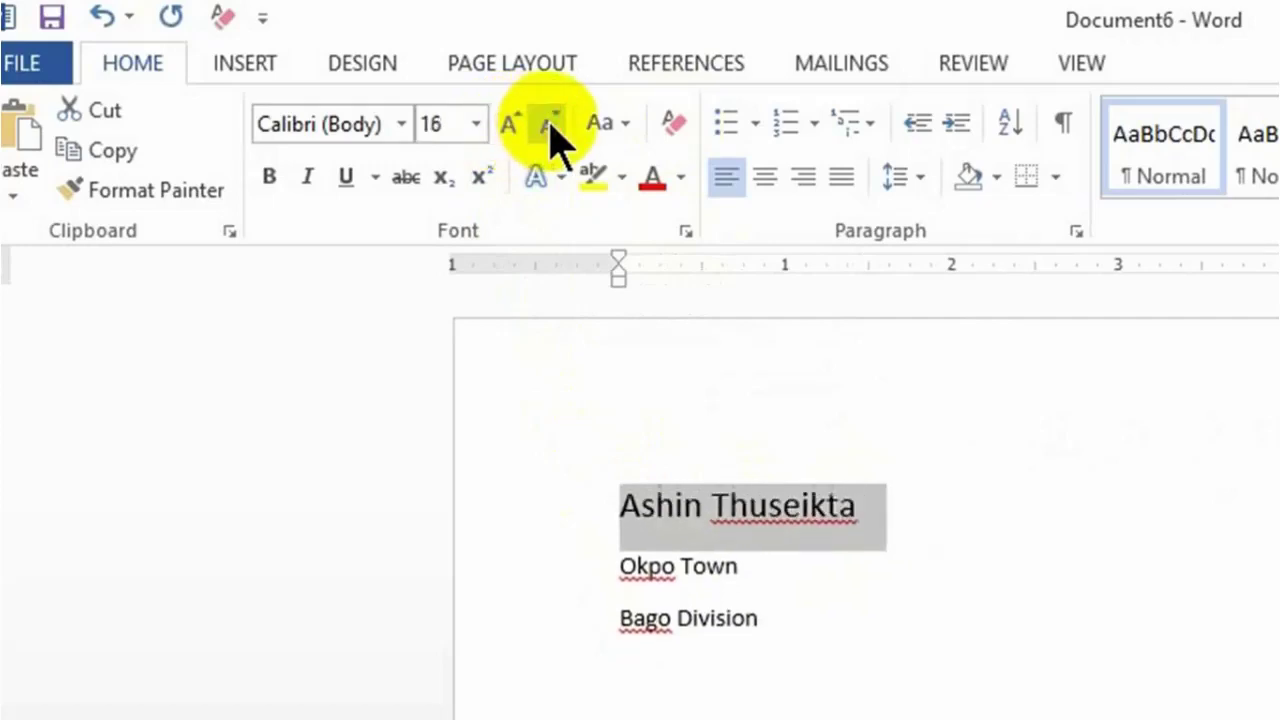
pyautogui.click(550, 128)
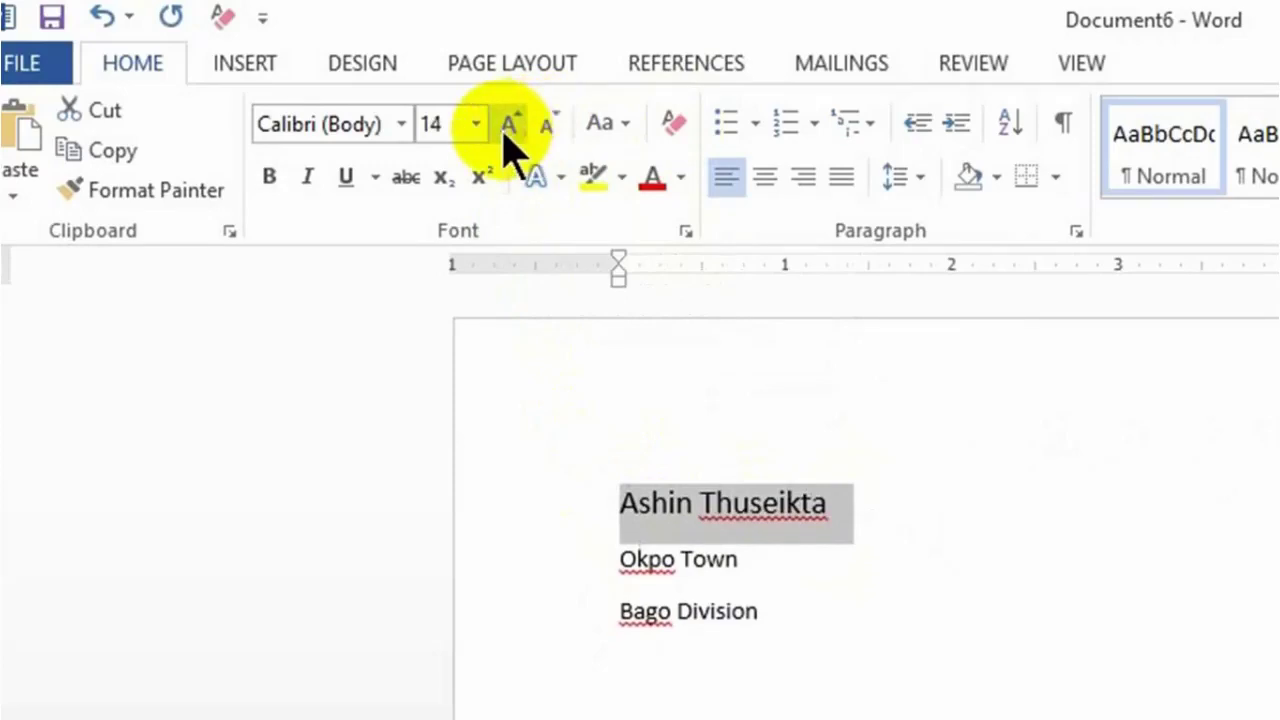
# Step: Change the name line's case to UPPERCASE, then lowercase, ending on Sentence case
pyautogui.click(625, 128)
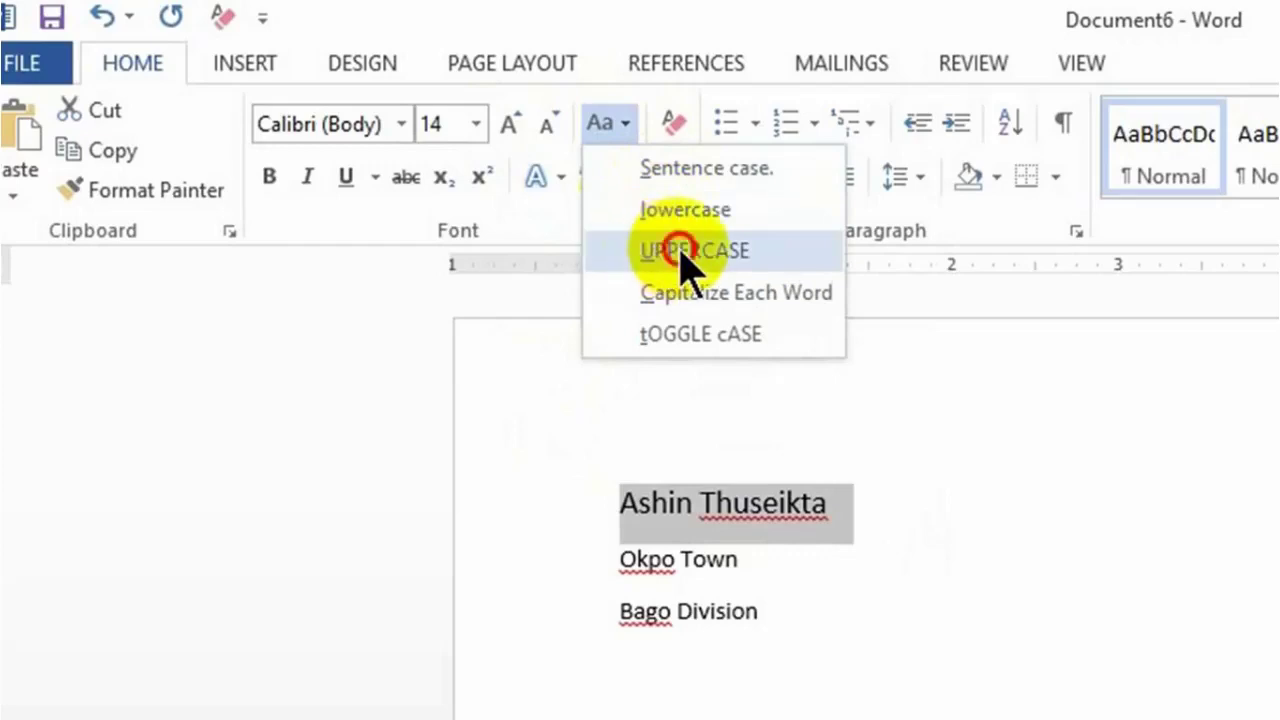
pyautogui.click(683, 255)
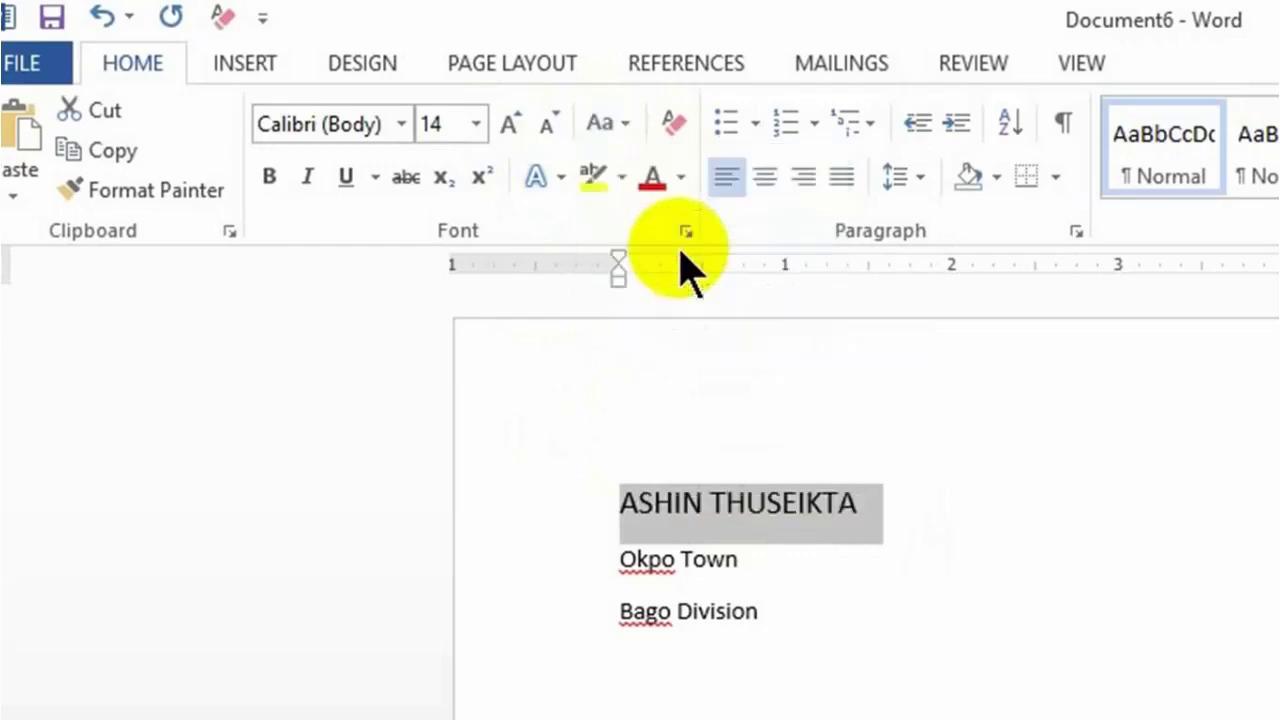
pyautogui.click(621, 124)
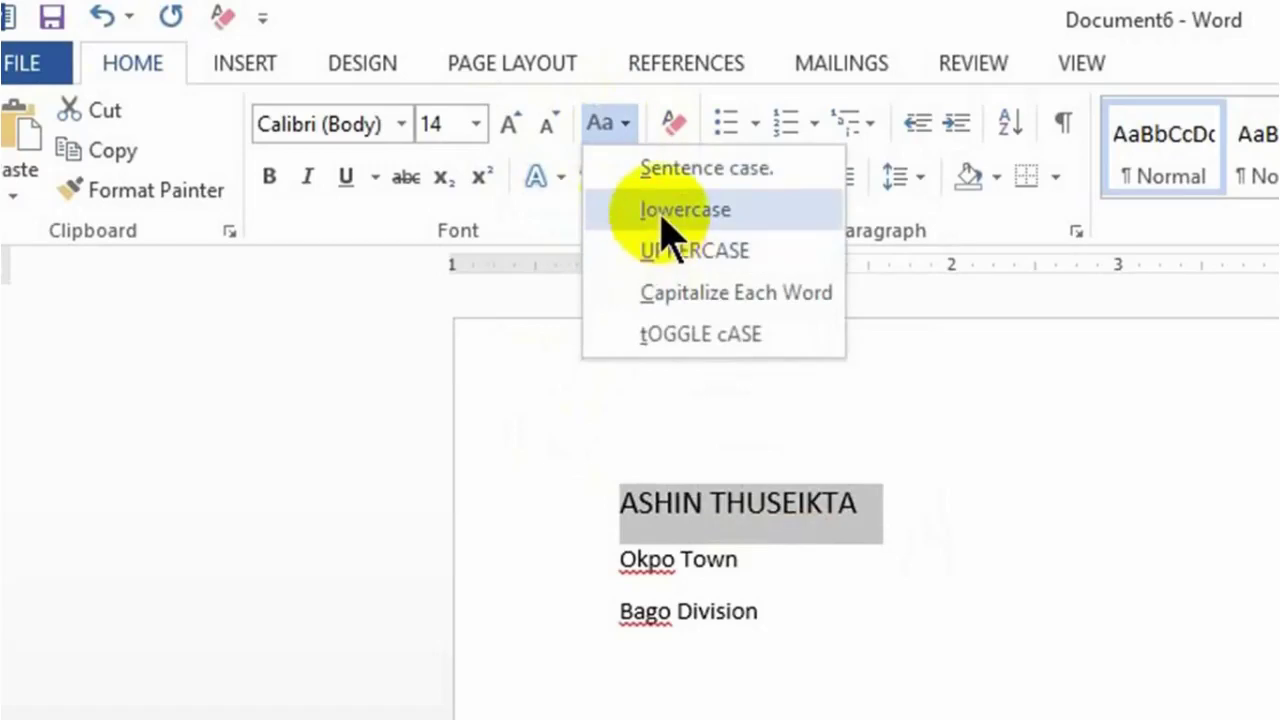
pyautogui.click(665, 210)
pyautogui.click(619, 126)
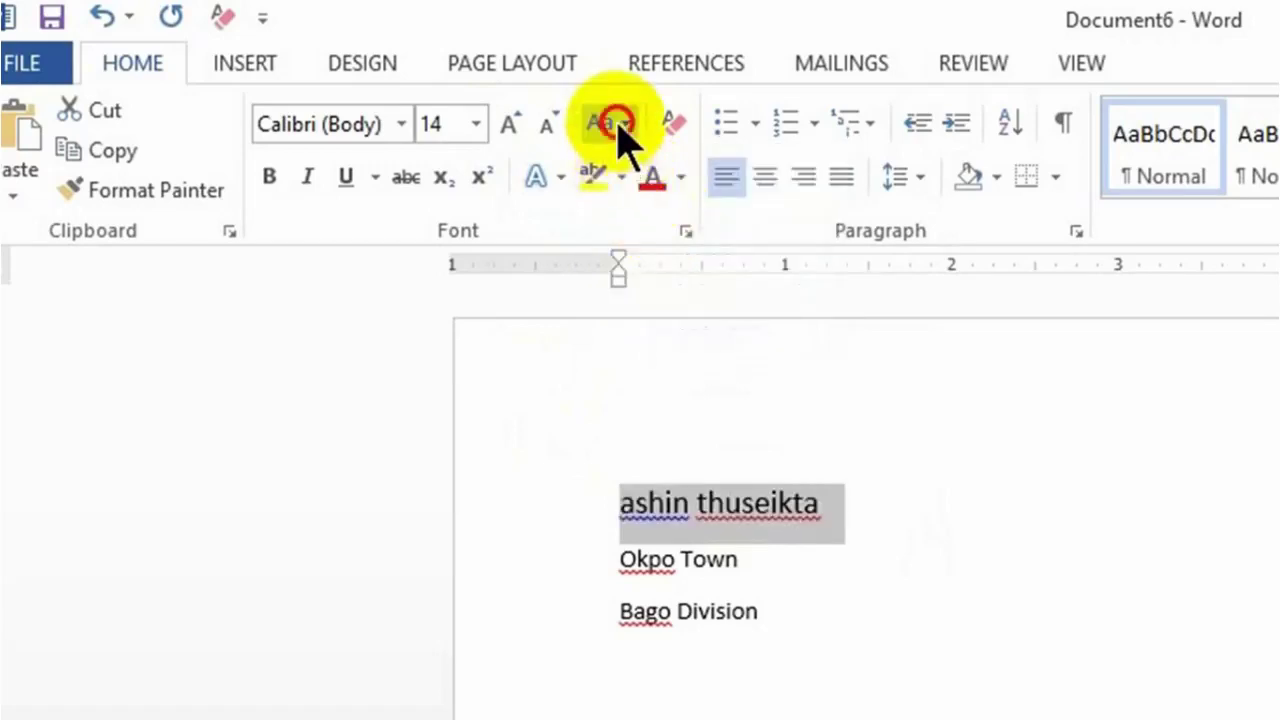
pyautogui.click(656, 171)
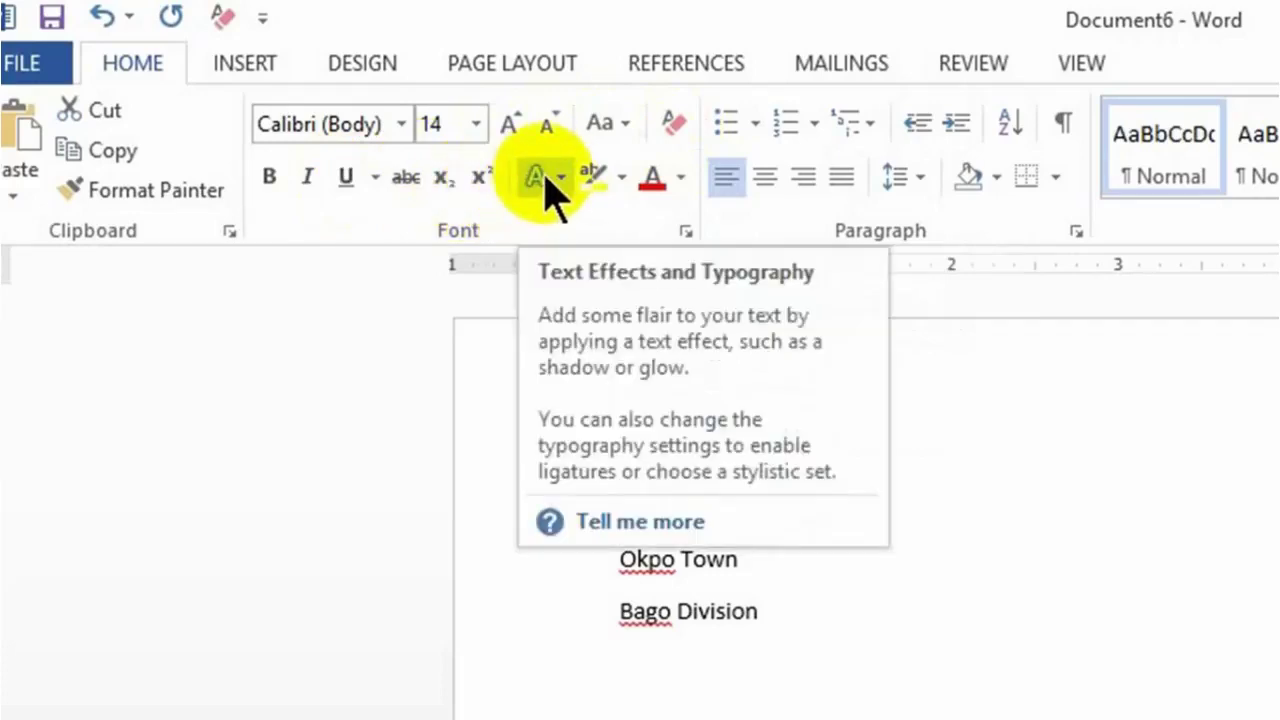
pyautogui.click(905, 460)
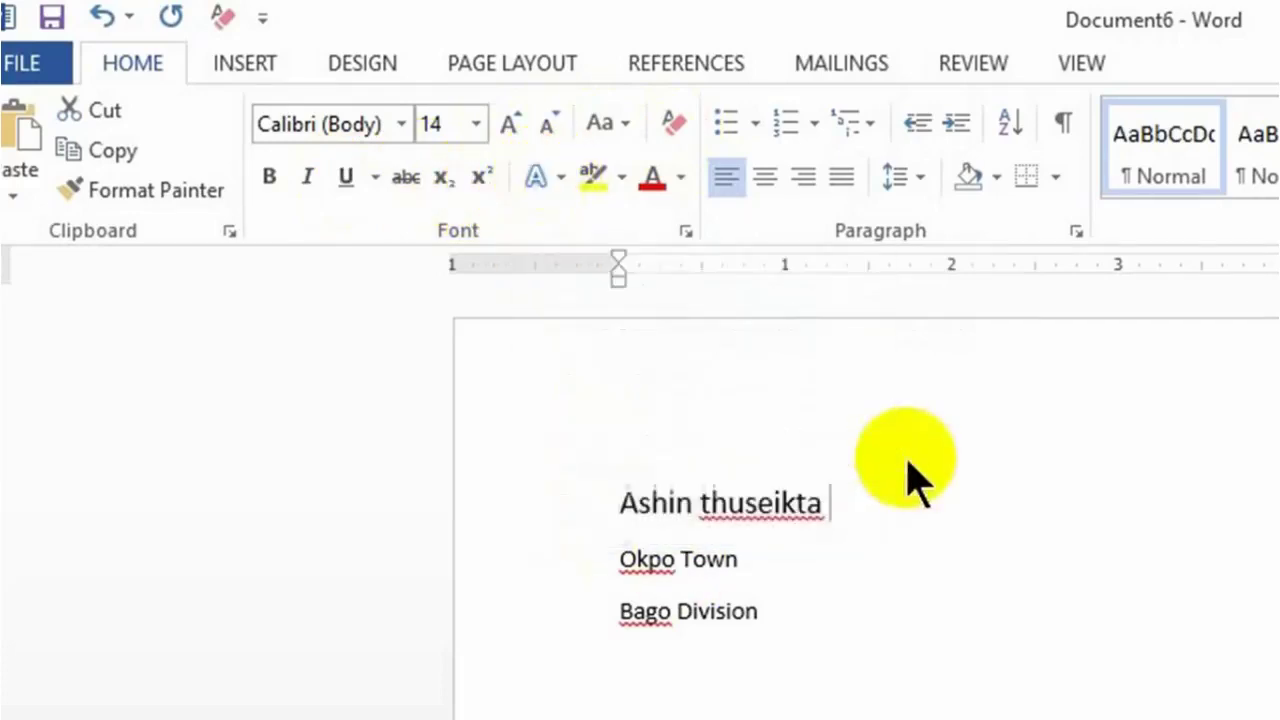
pyautogui.moveTo(620, 503); pyautogui.dragTo(838, 503)
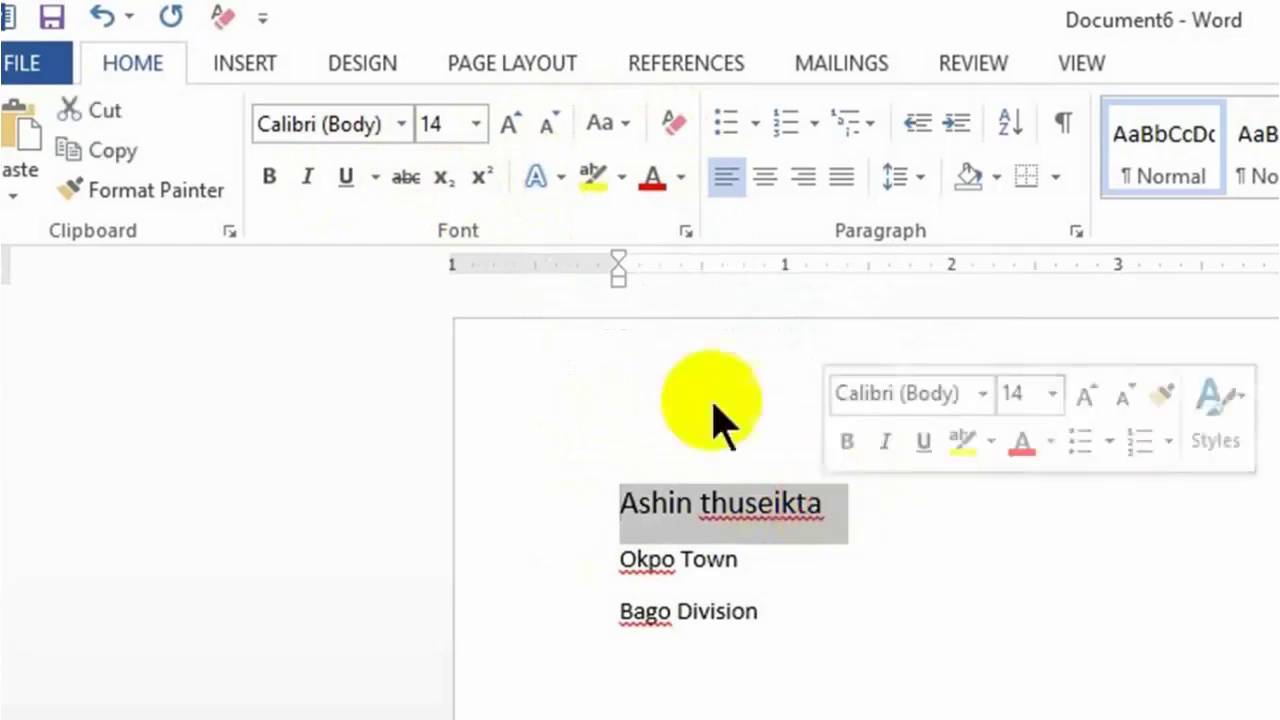
# Step: Apply the gold text effect to the Ashin thuseikta heading
pyautogui.click(562, 180)
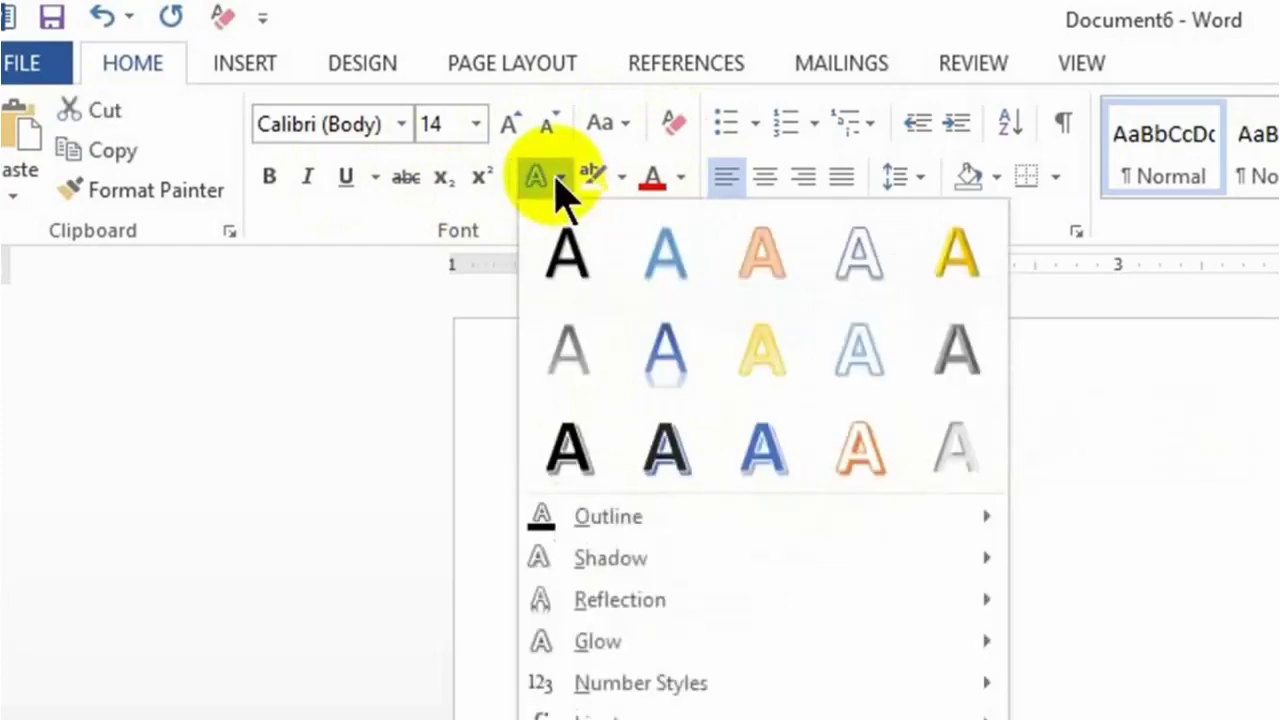
pyautogui.click(953, 262)
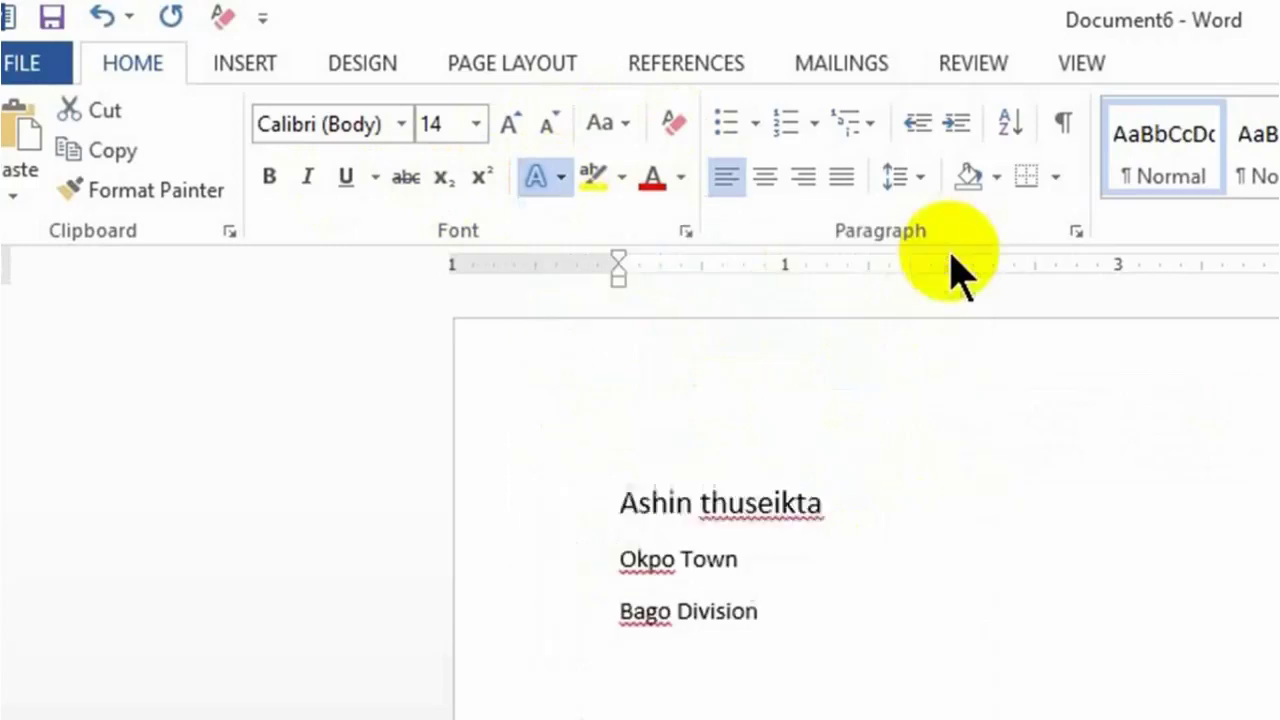
pyautogui.click(848, 528)
# Step: Enlarge the heading step by step to 26 pt, then to 48 pt
pyautogui.moveTo(624, 503); pyautogui.dragTo(815, 503)
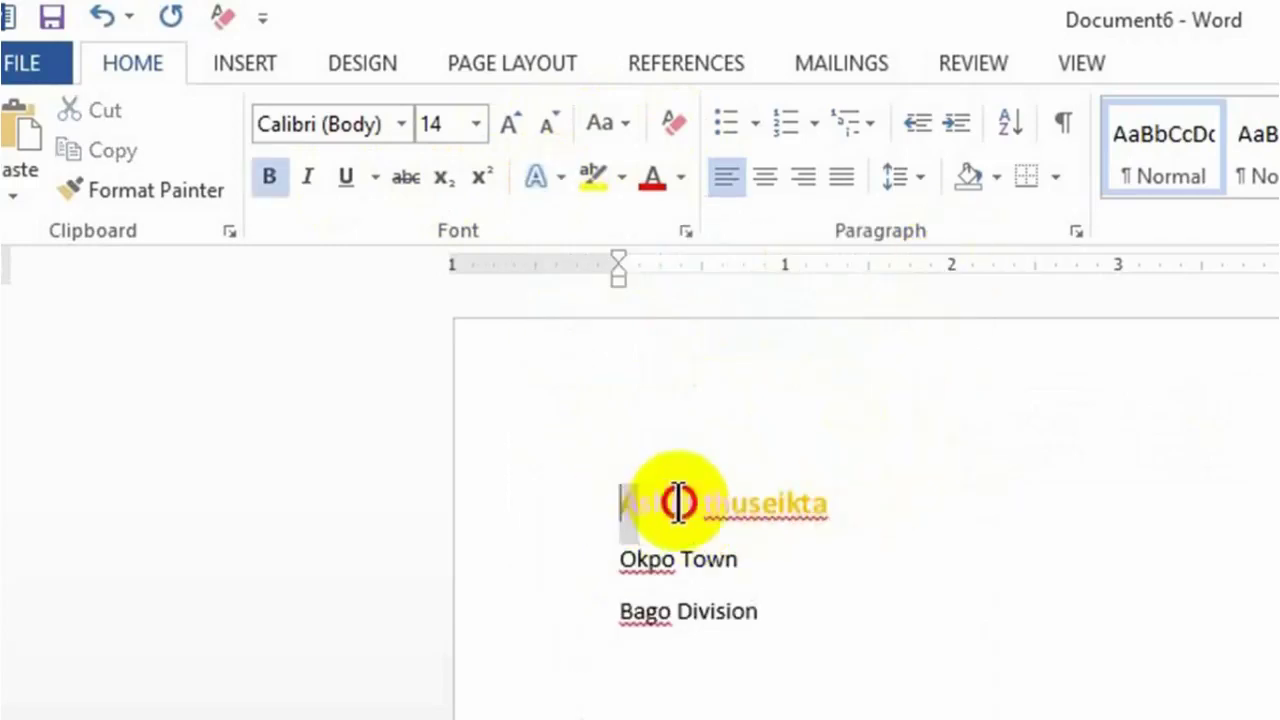
pyautogui.click(511, 126)
pyautogui.click(511, 126)
pyautogui.click(511, 126)
pyautogui.click(511, 126)
pyautogui.click(511, 126)
pyautogui.click(511, 126)
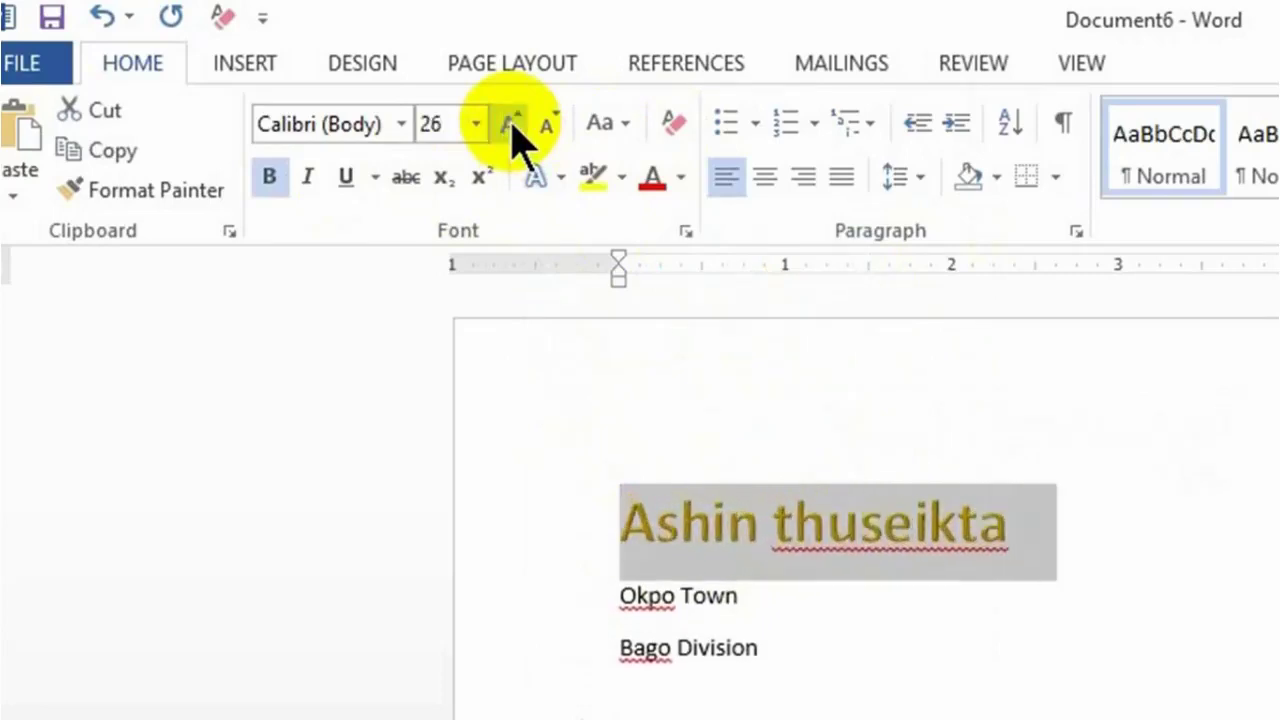
pyautogui.click(511, 126)
pyautogui.click(511, 126)
pyautogui.click(511, 126)
pyautogui.click(731, 366)
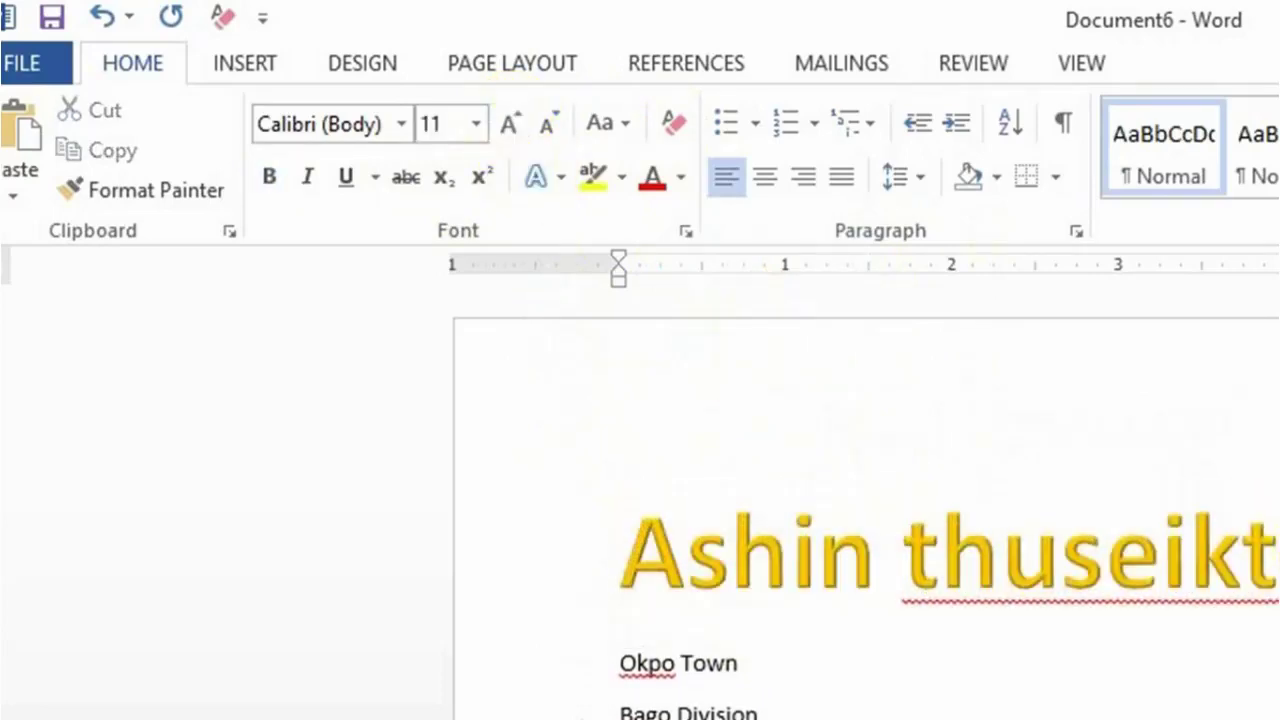
pyautogui.moveTo(1270, 560); pyautogui.dragTo(630, 560)
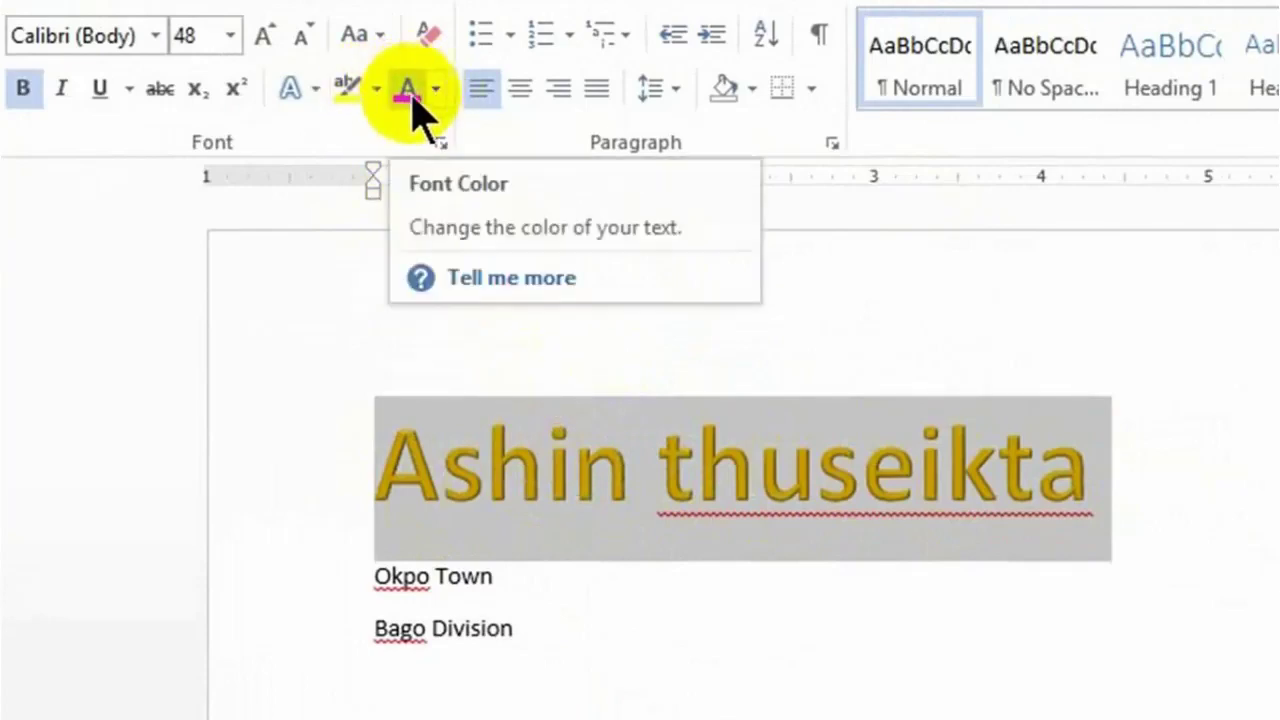
# Step: Color the Ashin thuseikta title red from Standard Colors, after briefly trying green
pyautogui.click(437, 92)
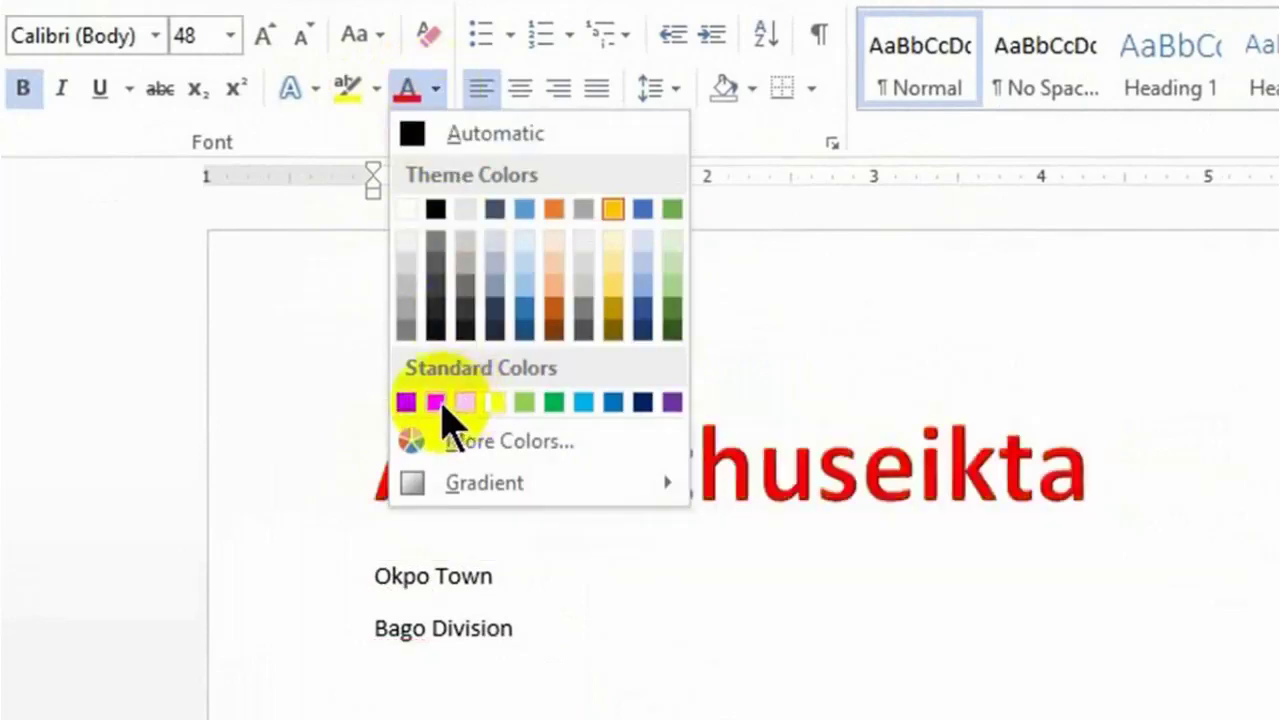
pyautogui.click(436, 402)
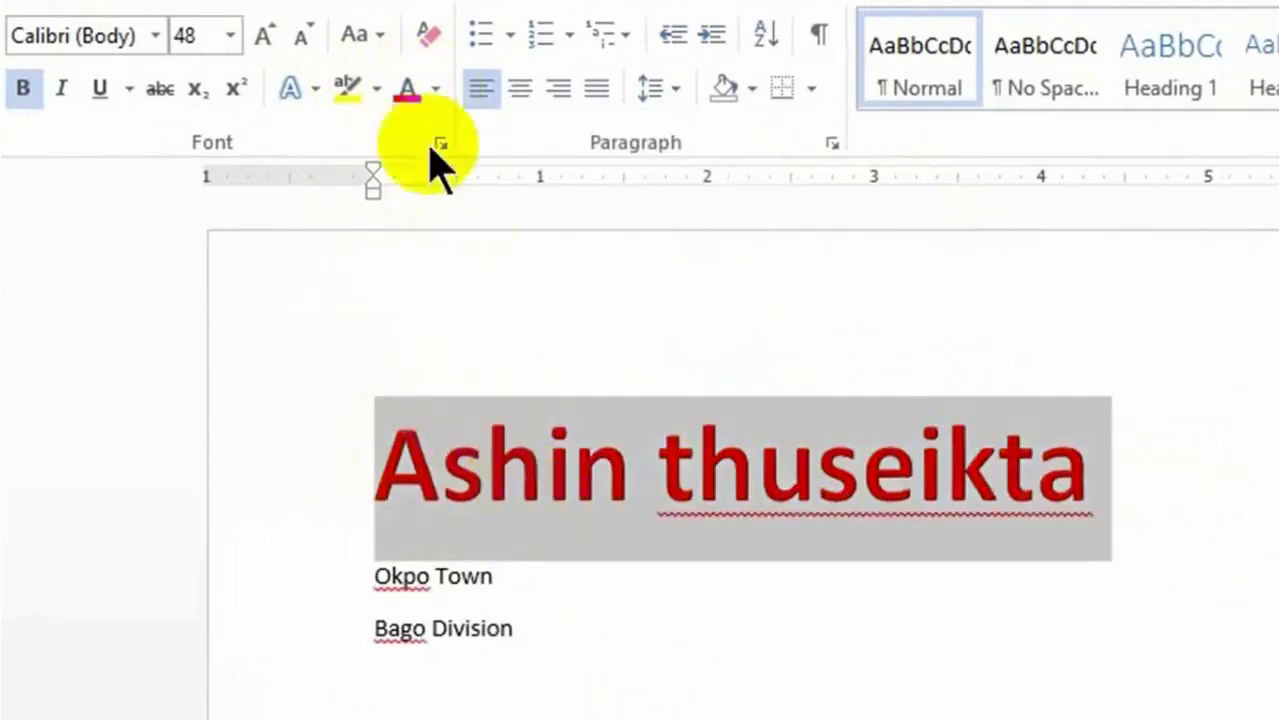
pyautogui.click(437, 88)
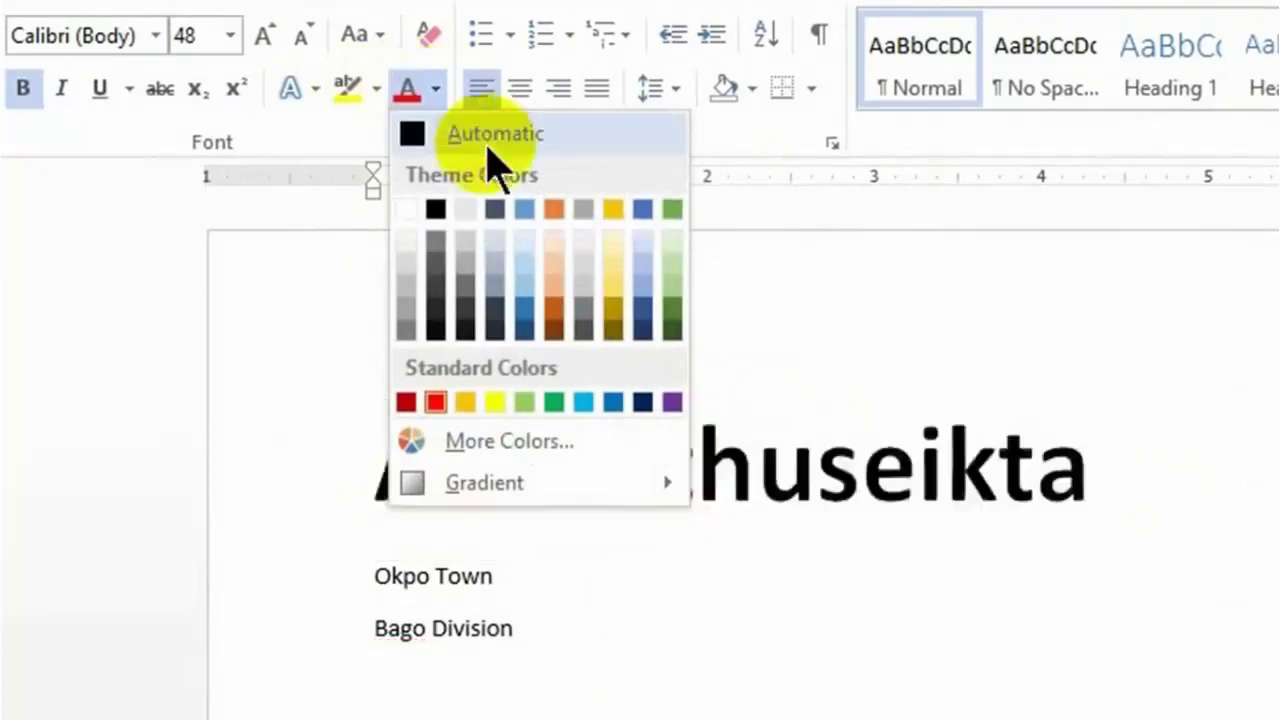
pyautogui.click(670, 209)
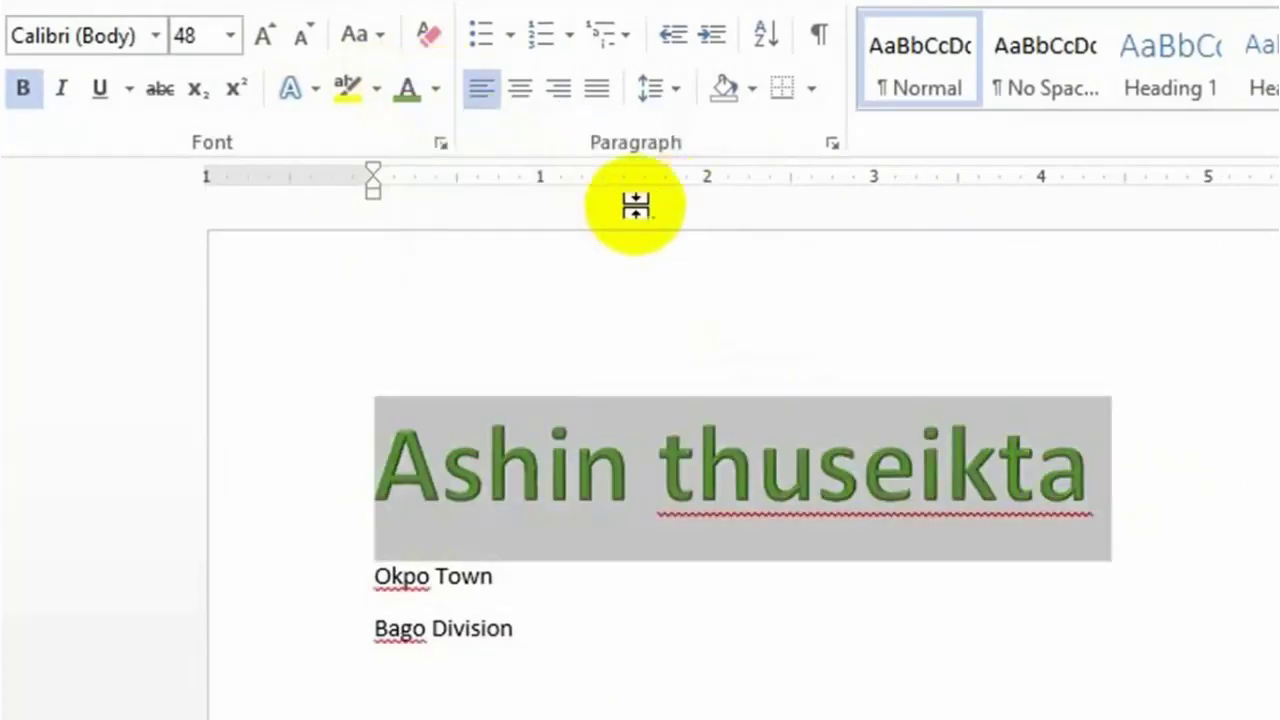
pyautogui.click(437, 88)
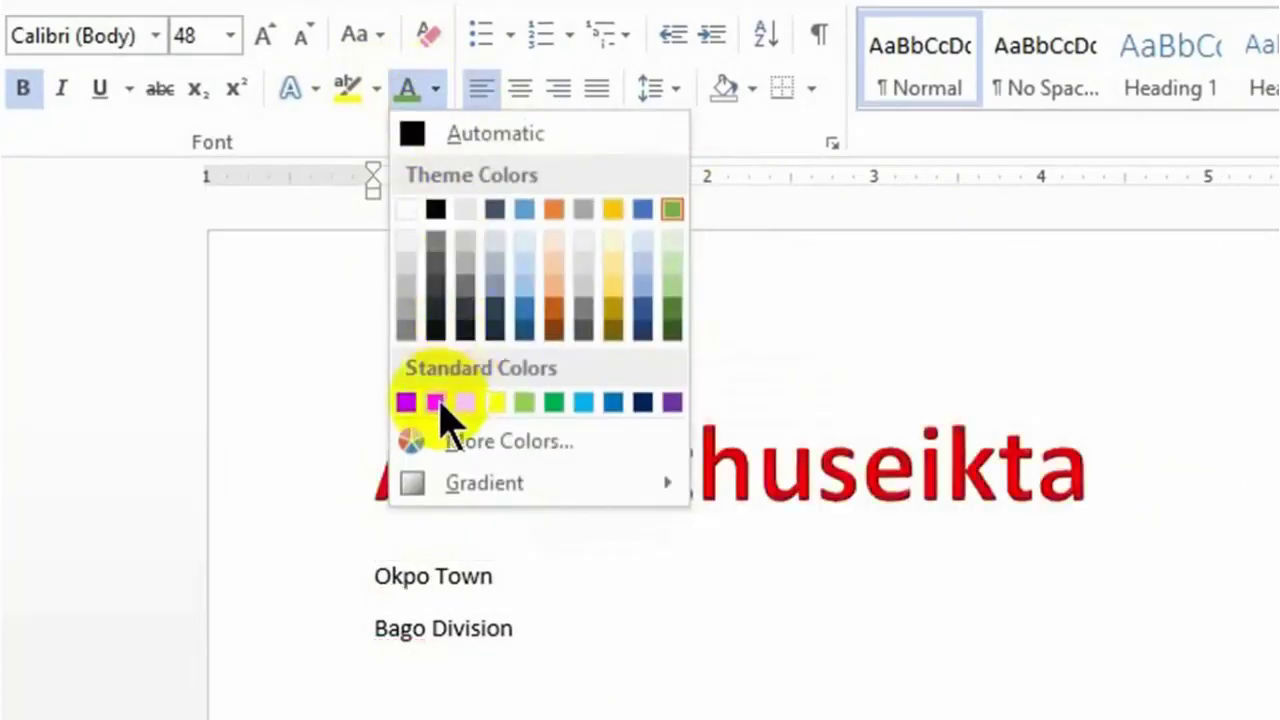
pyautogui.click(436, 402)
pyautogui.click(650, 490)
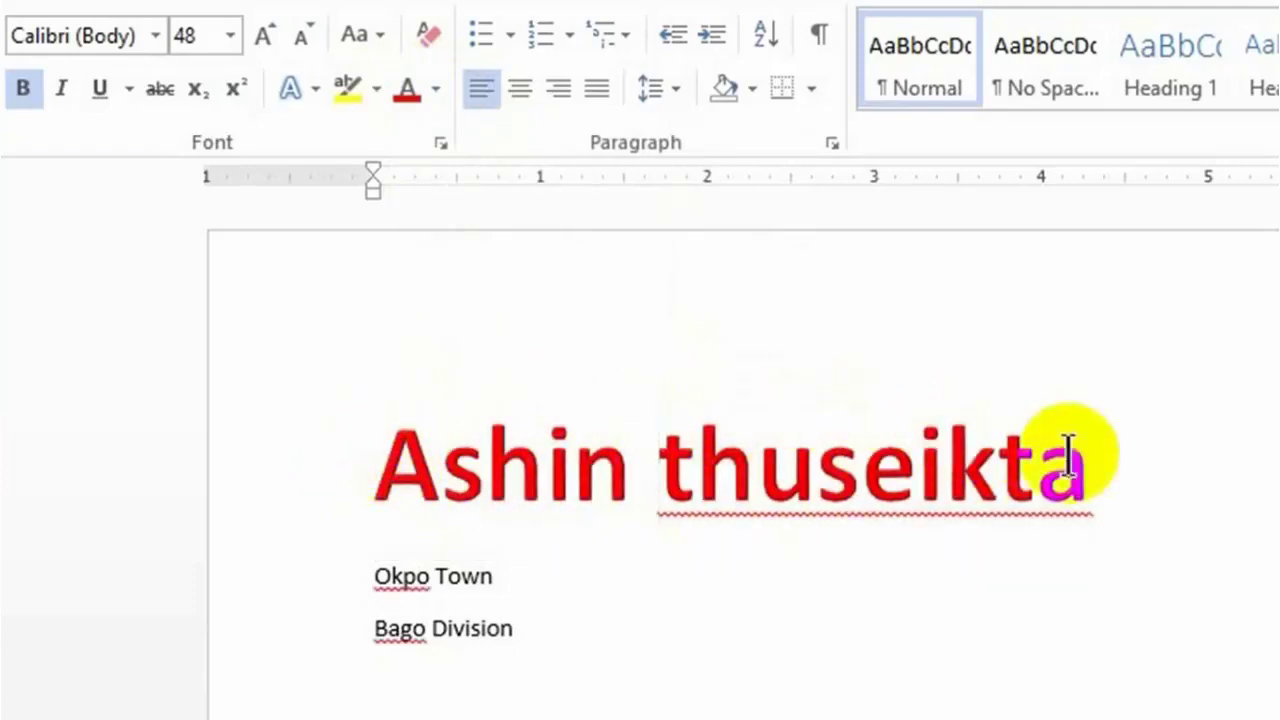
pyautogui.moveTo(1085, 455); pyautogui.dragTo(478, 445)
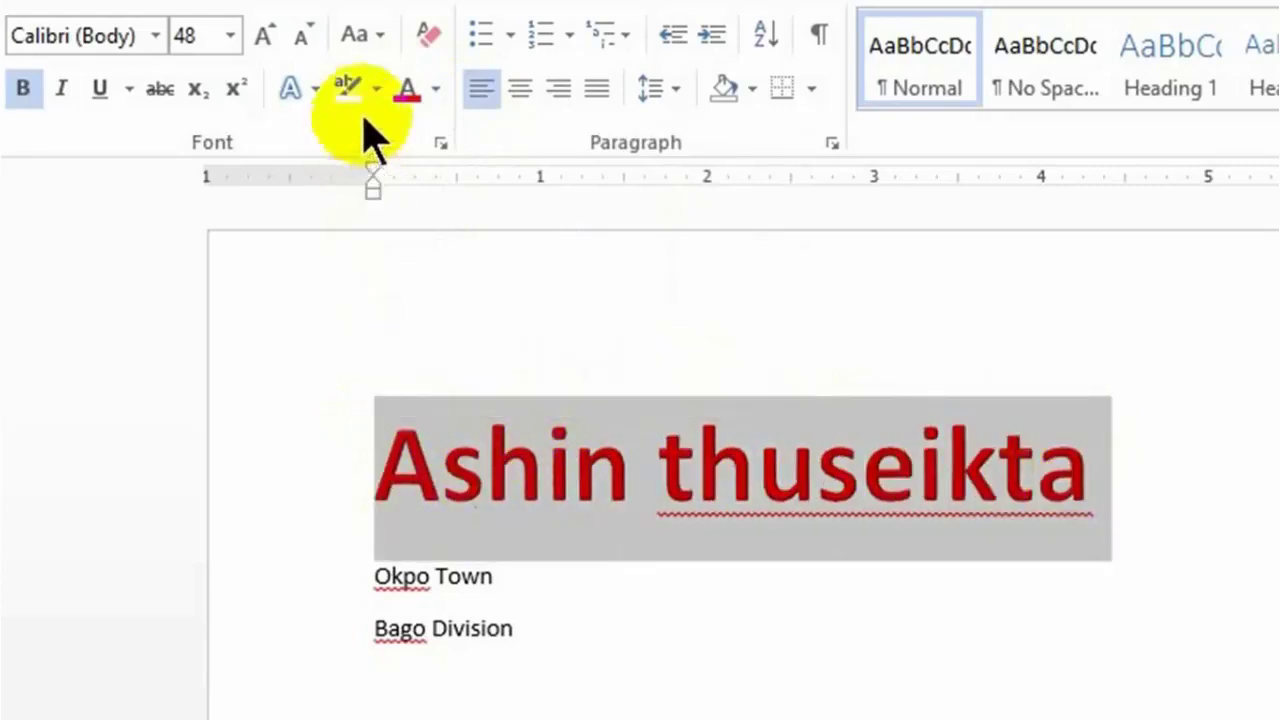
# Step: Put a yellow highlight behind the red Ashin thuseikta title
pyautogui.click(376, 90)
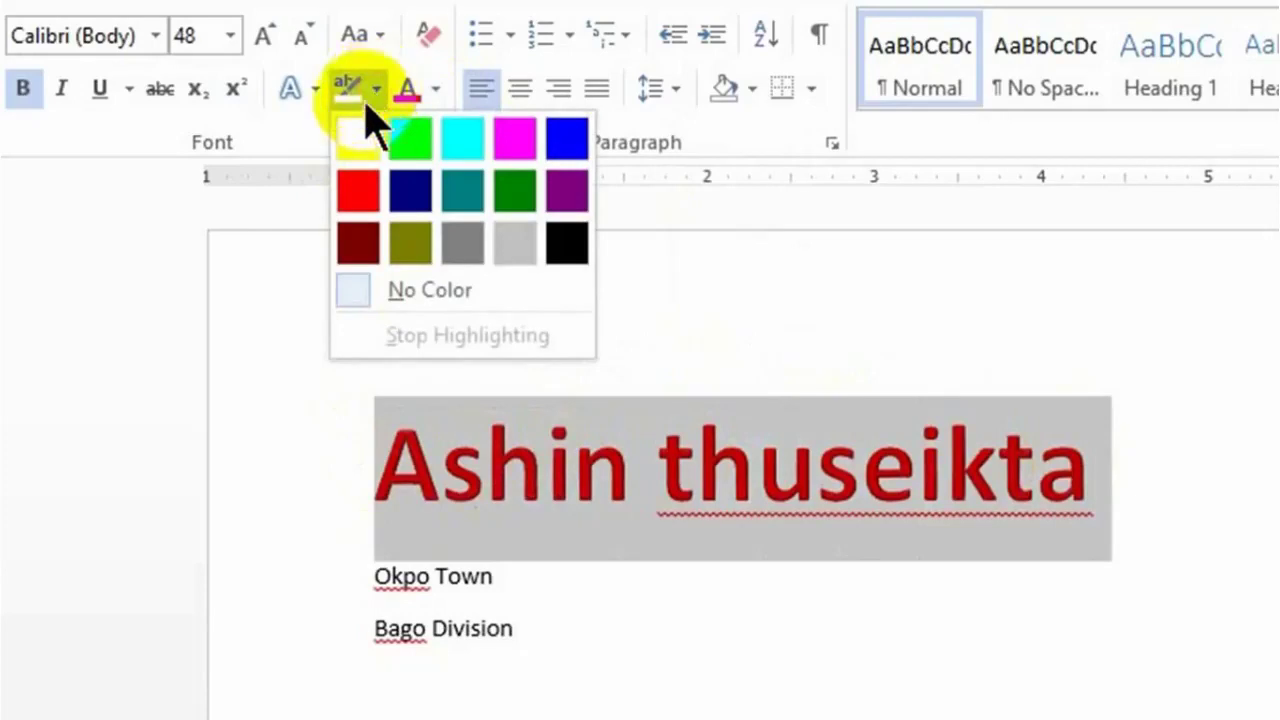
pyautogui.click(355, 125)
pyautogui.click(598, 488)
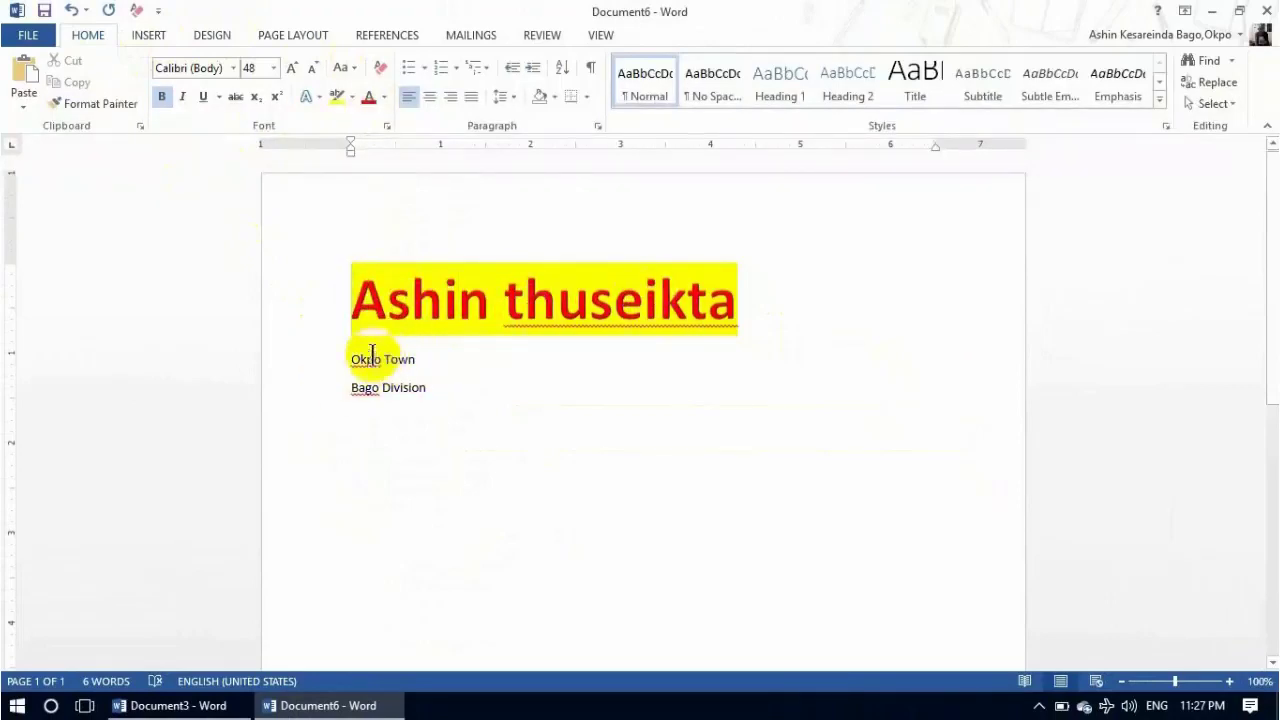
# Step: Copy the title's red, bold, 48 pt highlighted formatting onto Okpo Town and Bago Division
pyautogui.moveTo(352, 295); pyautogui.dragTo(640, 297)
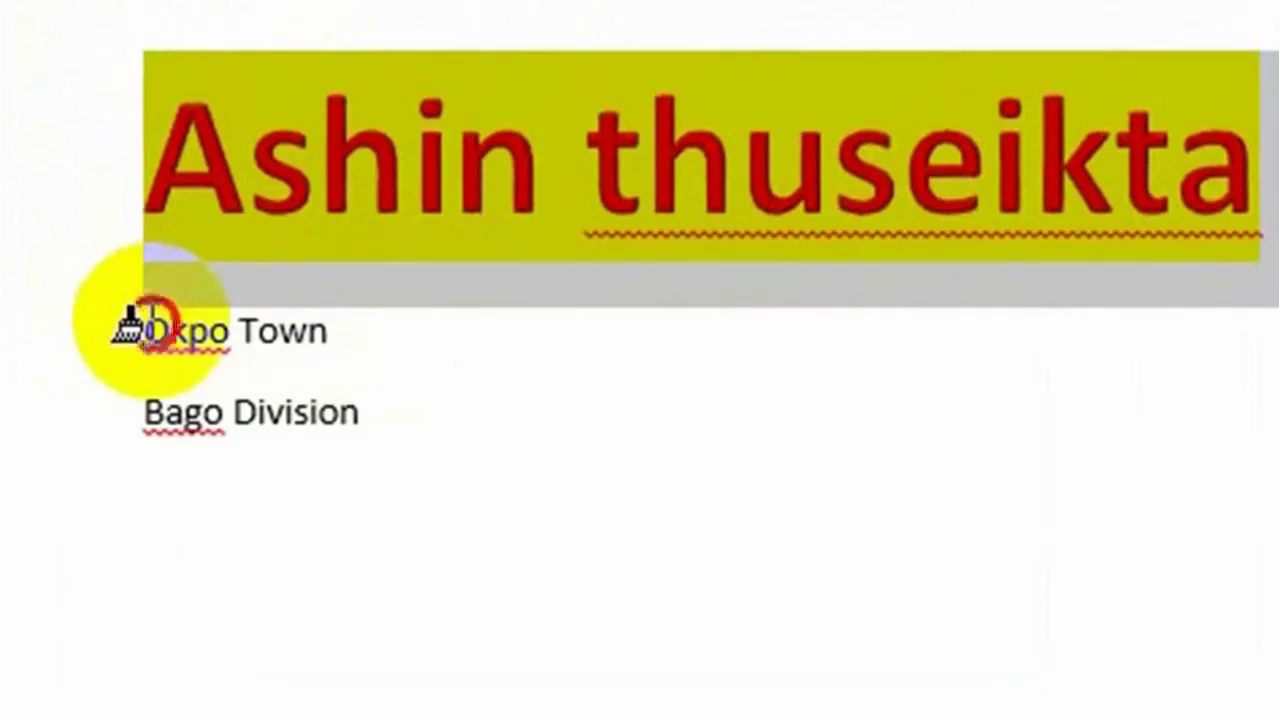
pyautogui.moveTo(143, 330); pyautogui.dragTo(330, 330)
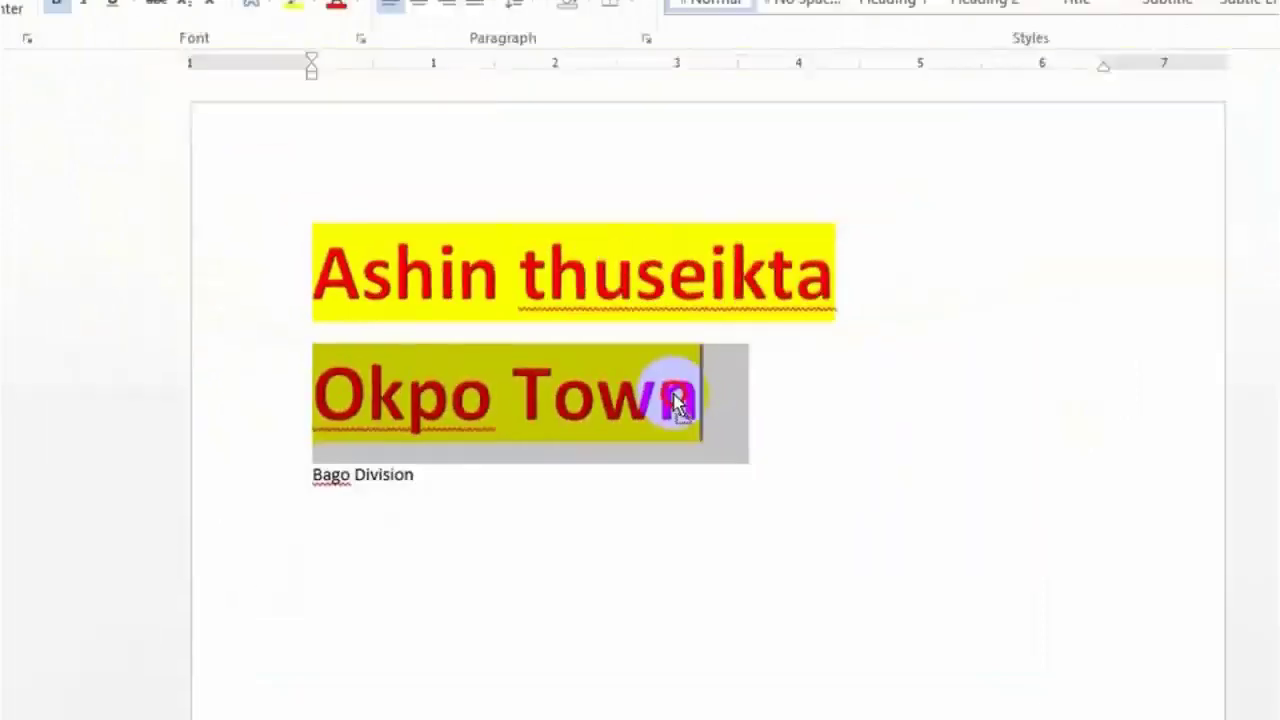
pyautogui.click(633, 386)
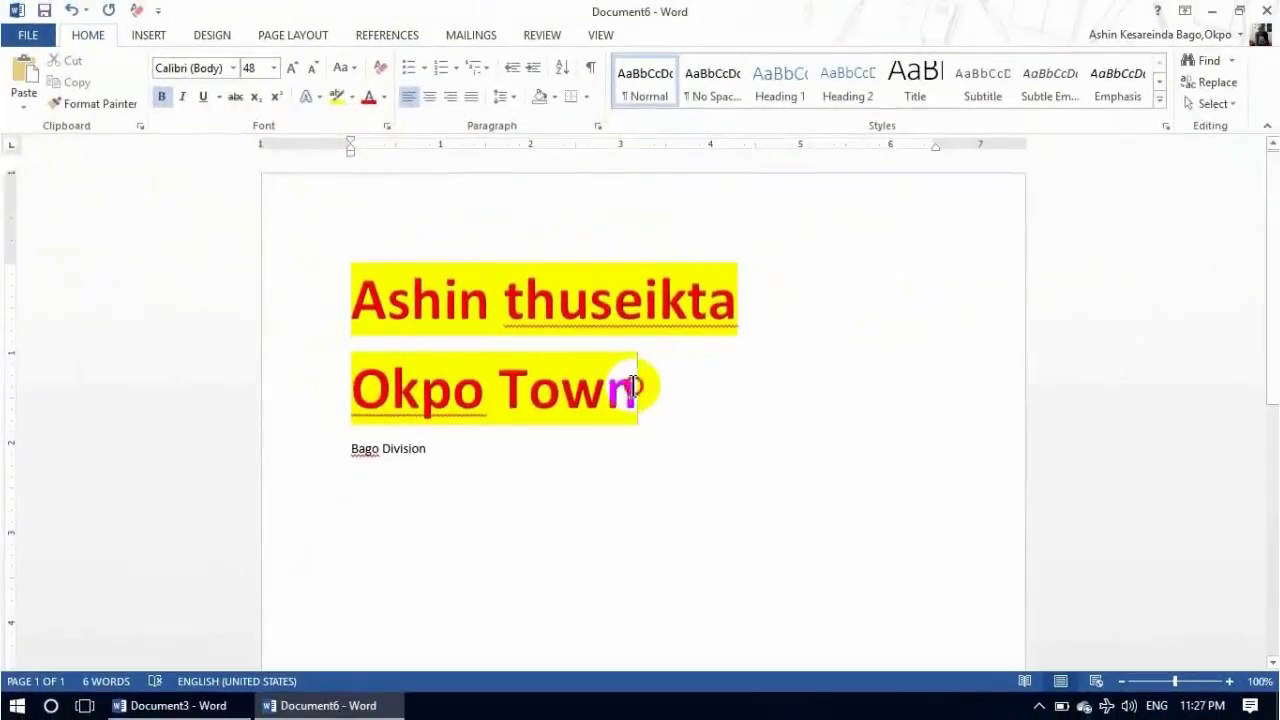
pyautogui.moveTo(633, 386); pyautogui.dragTo(360, 386)
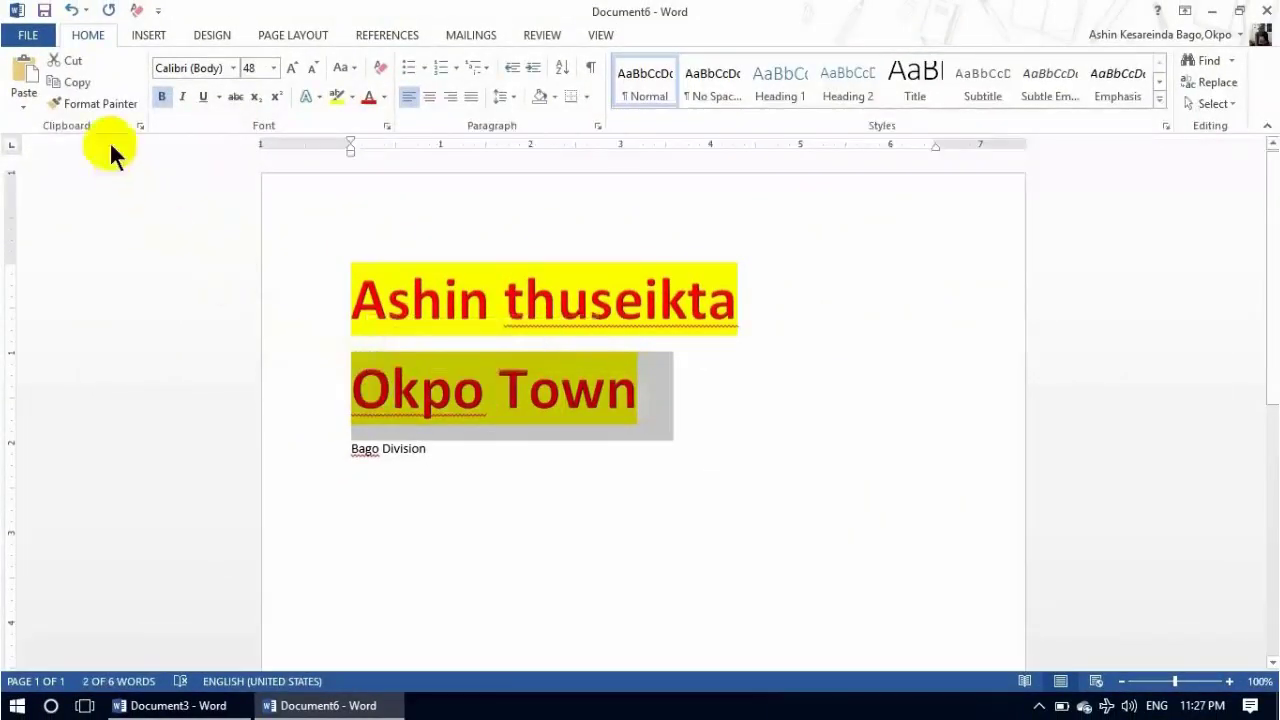
pyautogui.click(103, 105)
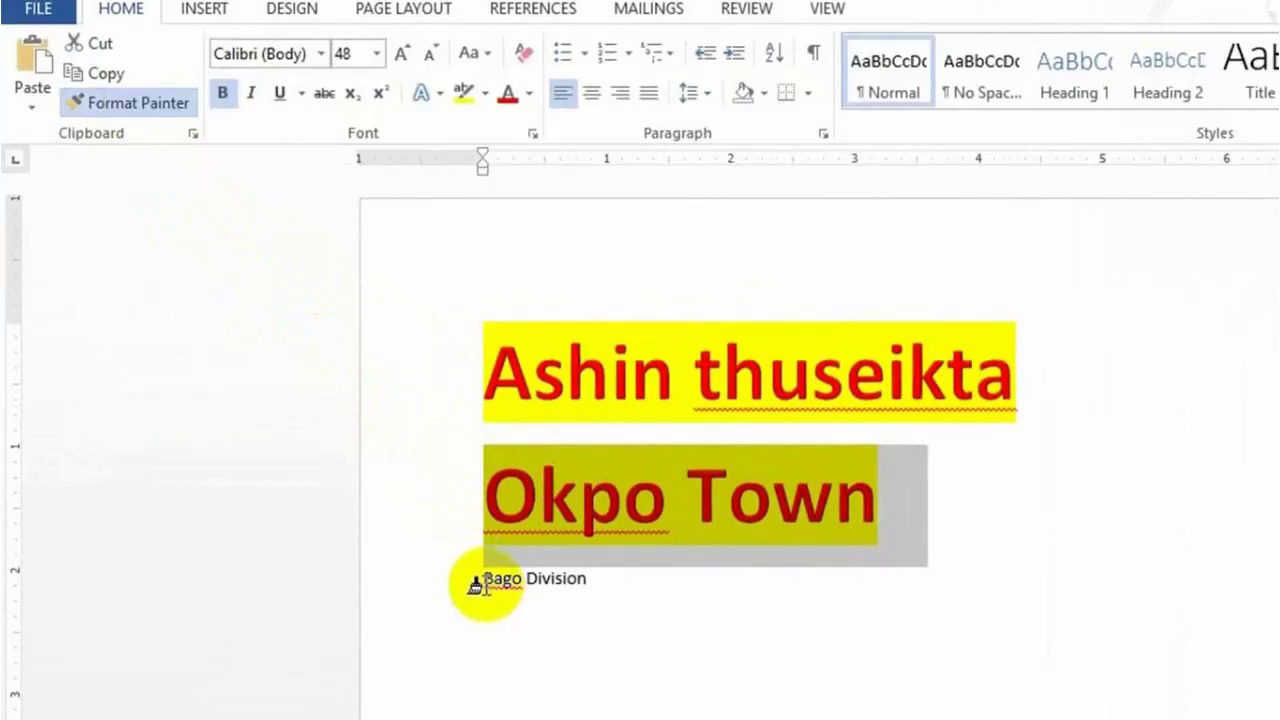
pyautogui.moveTo(482, 582); pyautogui.dragTo(600, 585)
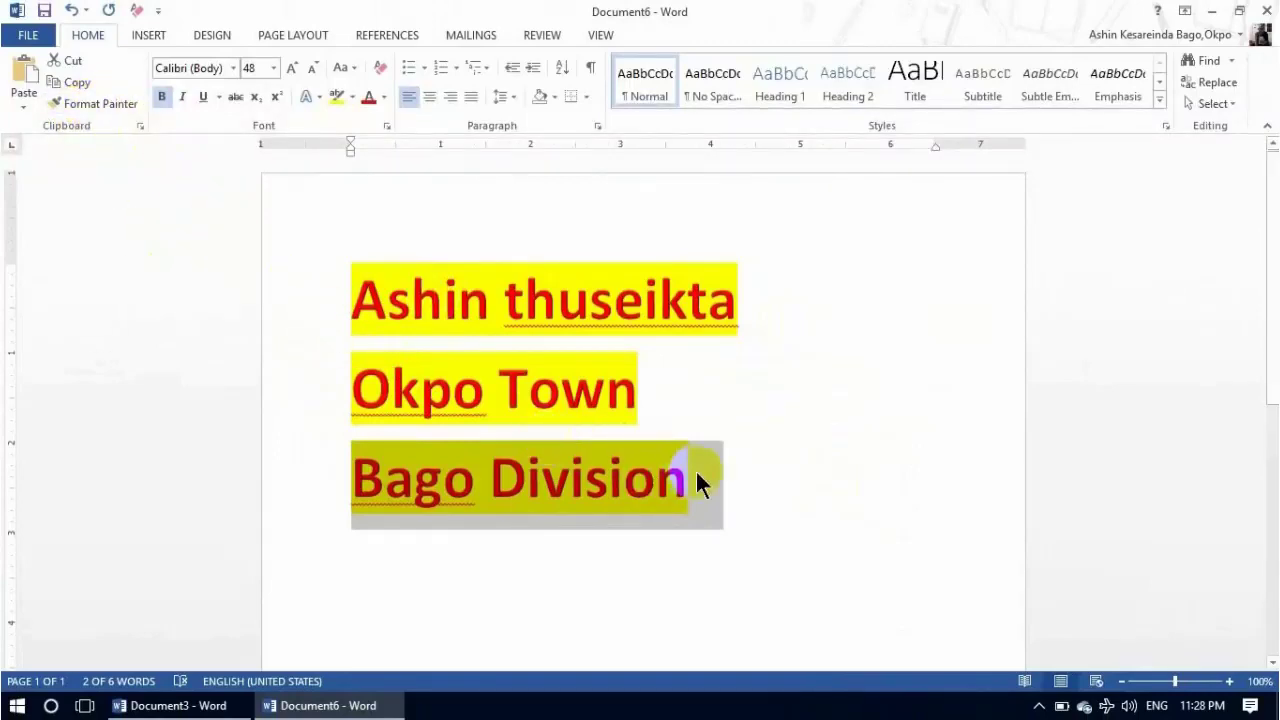
pyautogui.moveTo(690, 478); pyautogui.dragTo(416, 270)
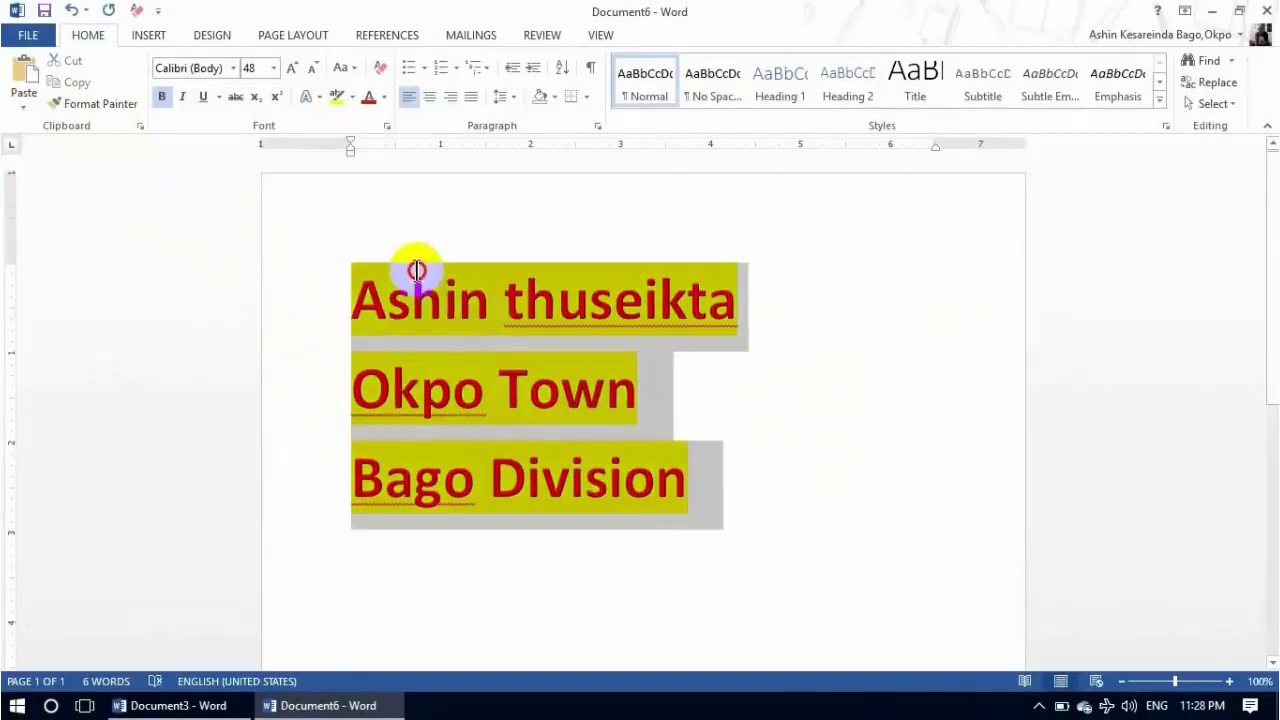
# Step: Shrink all three lines from 48 pt down to 26 pt
pyautogui.click(312, 66)
pyautogui.click(312, 66)
pyautogui.click(312, 66)
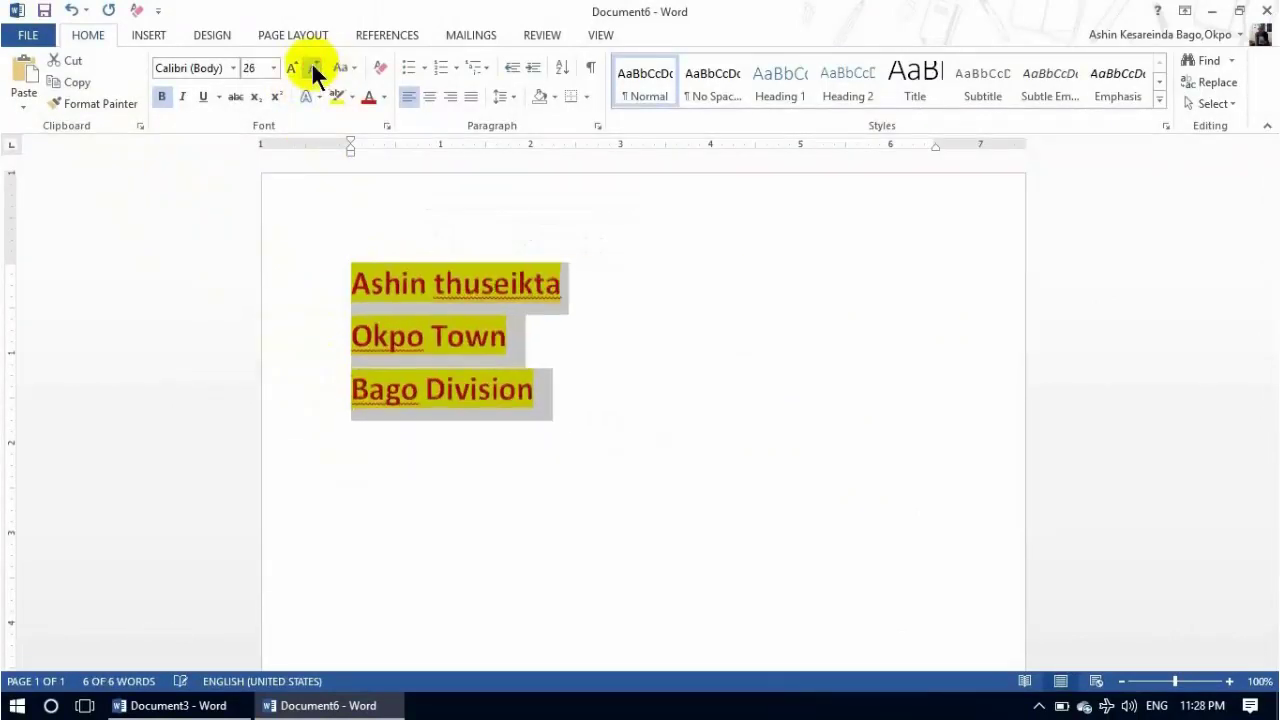
pyautogui.click(563, 294)
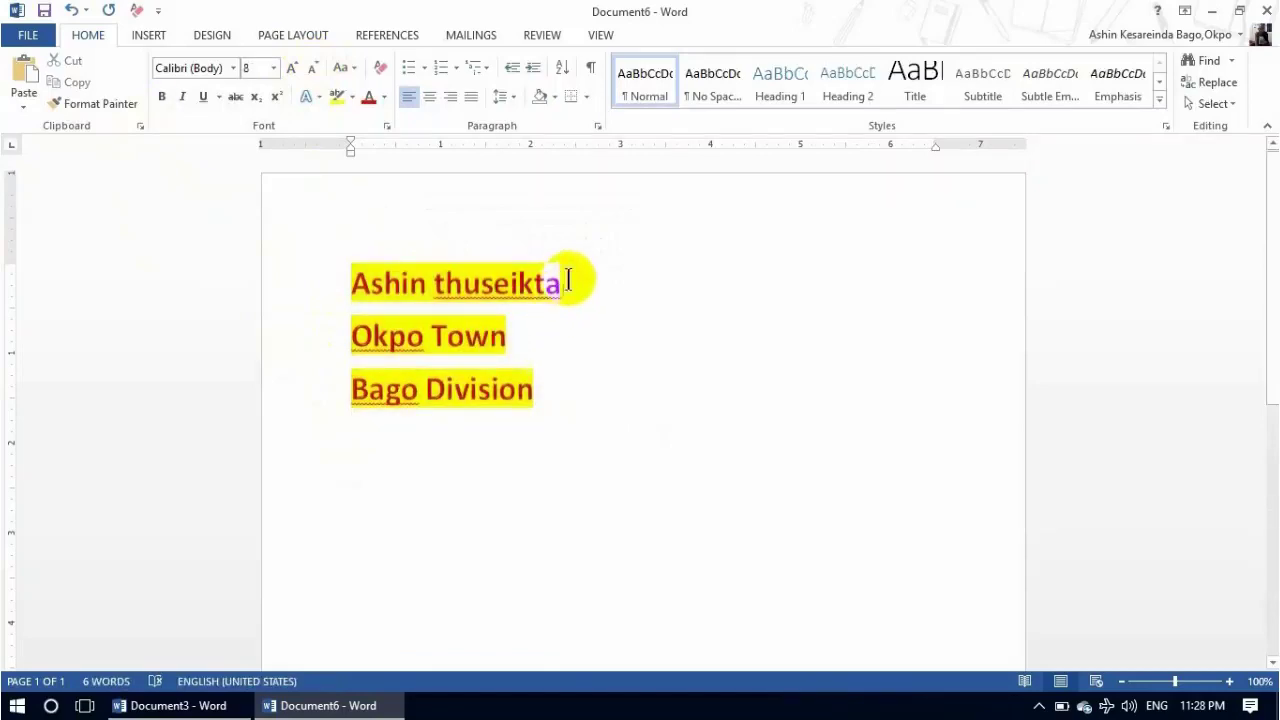
pyautogui.moveTo(562, 284); pyautogui.dragTo(357, 278)
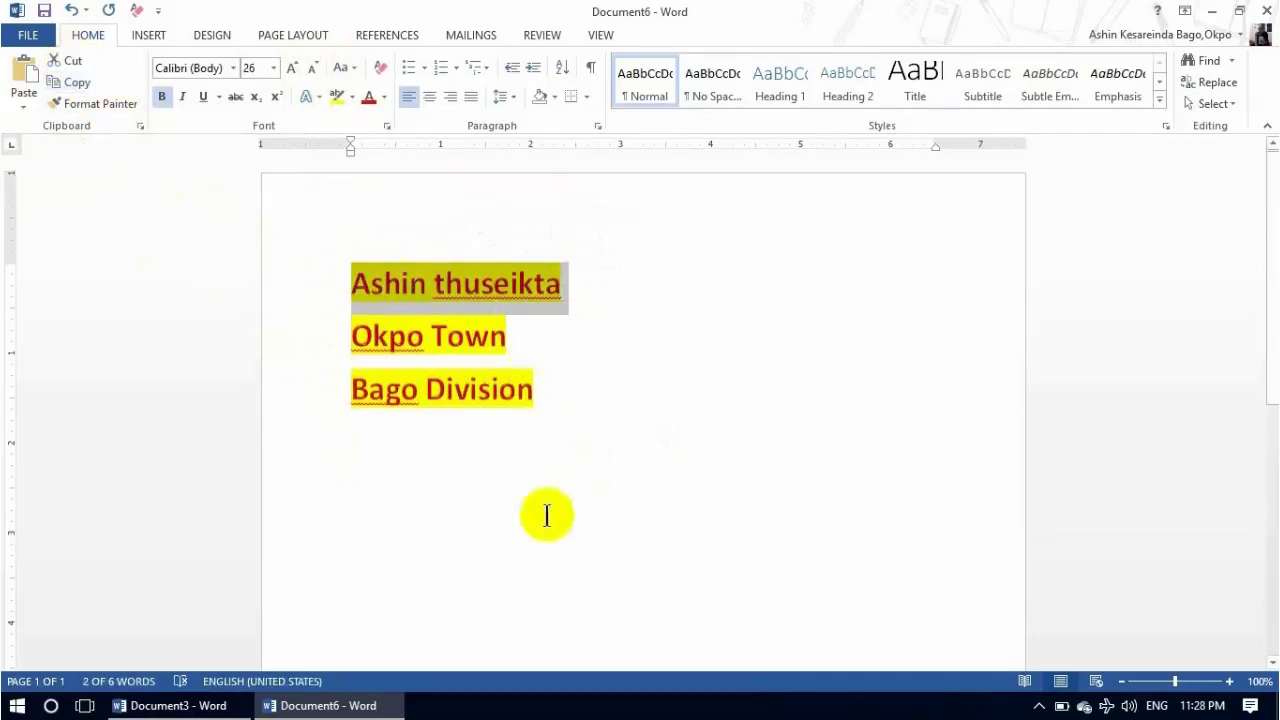
# Step: Cut Ashin thuseikta, then Okpo Town, and paste them below Bago Division
pyautogui.click(72, 61)
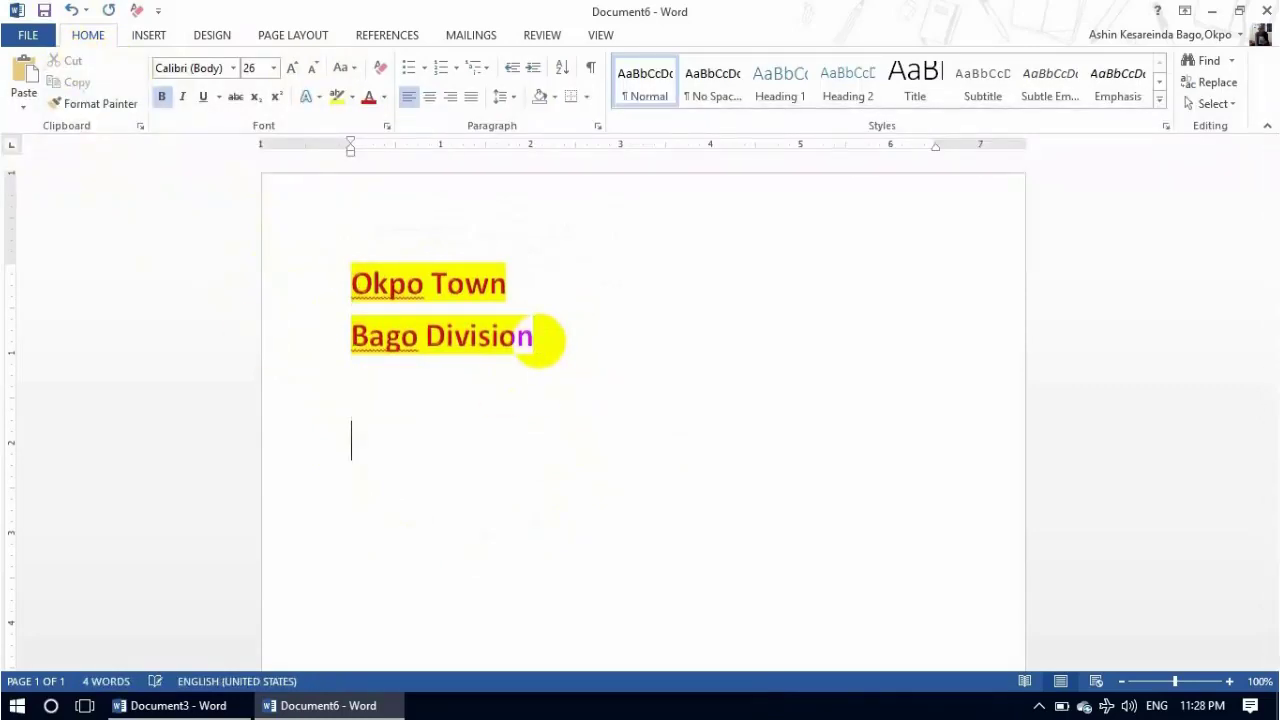
pyautogui.click(384, 465)
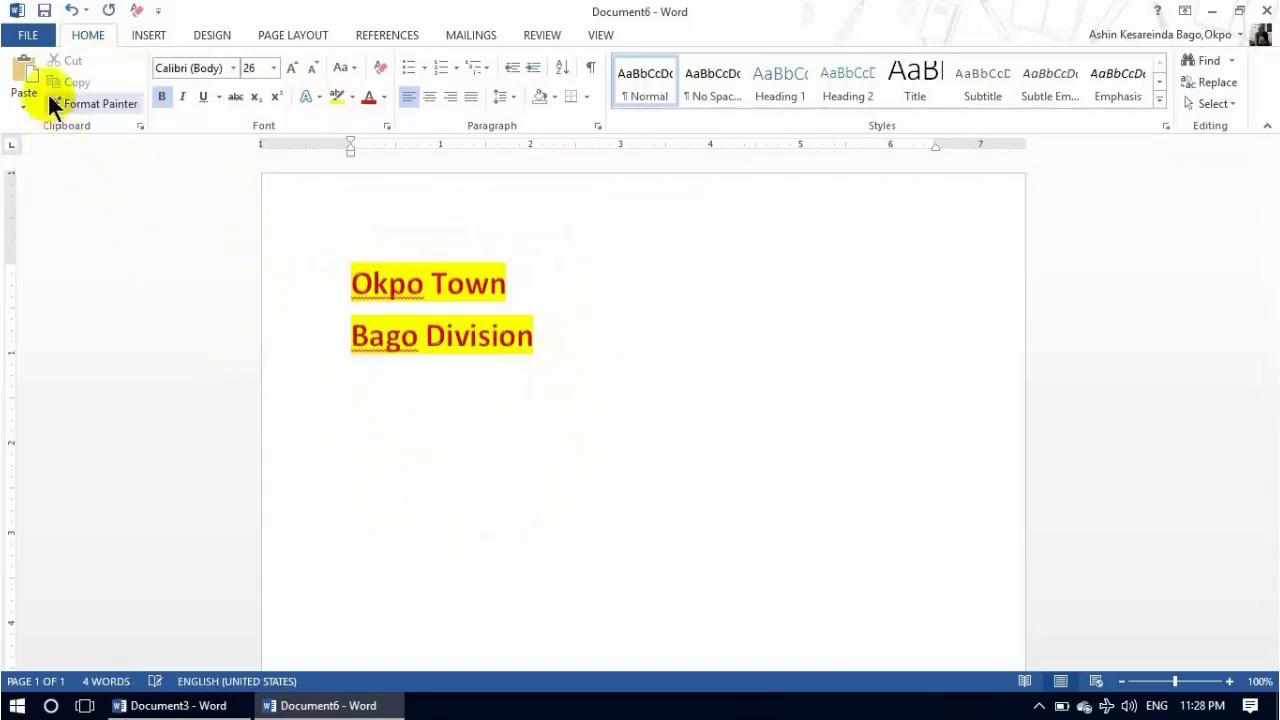
pyautogui.click(24, 80)
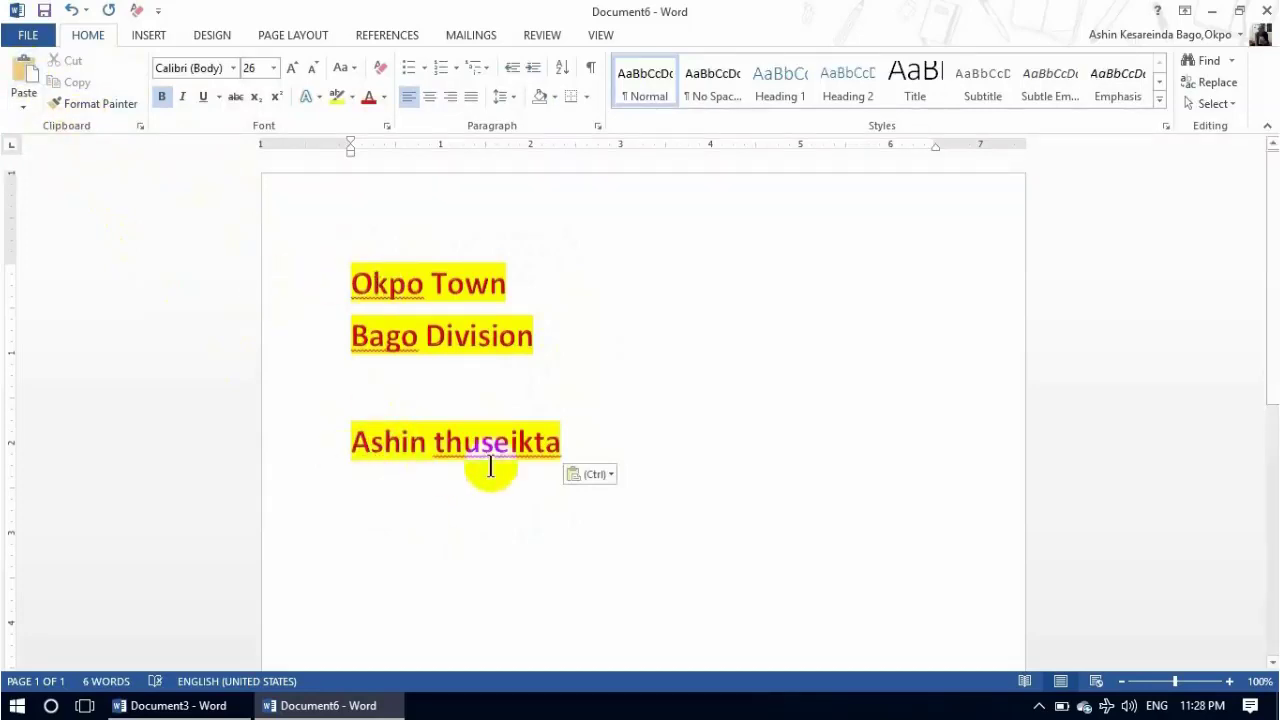
pyautogui.click(354, 280)
pyautogui.moveTo(354, 280); pyautogui.dragTo(533, 283)
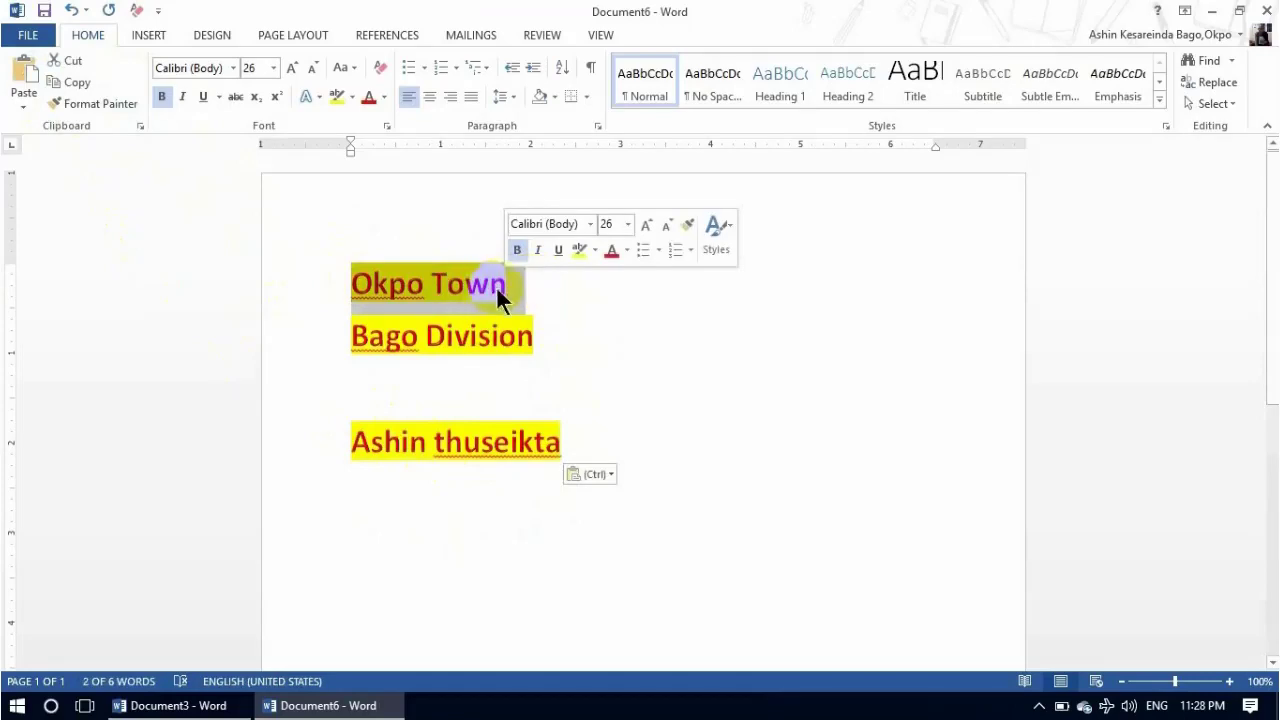
pyautogui.click(84, 61)
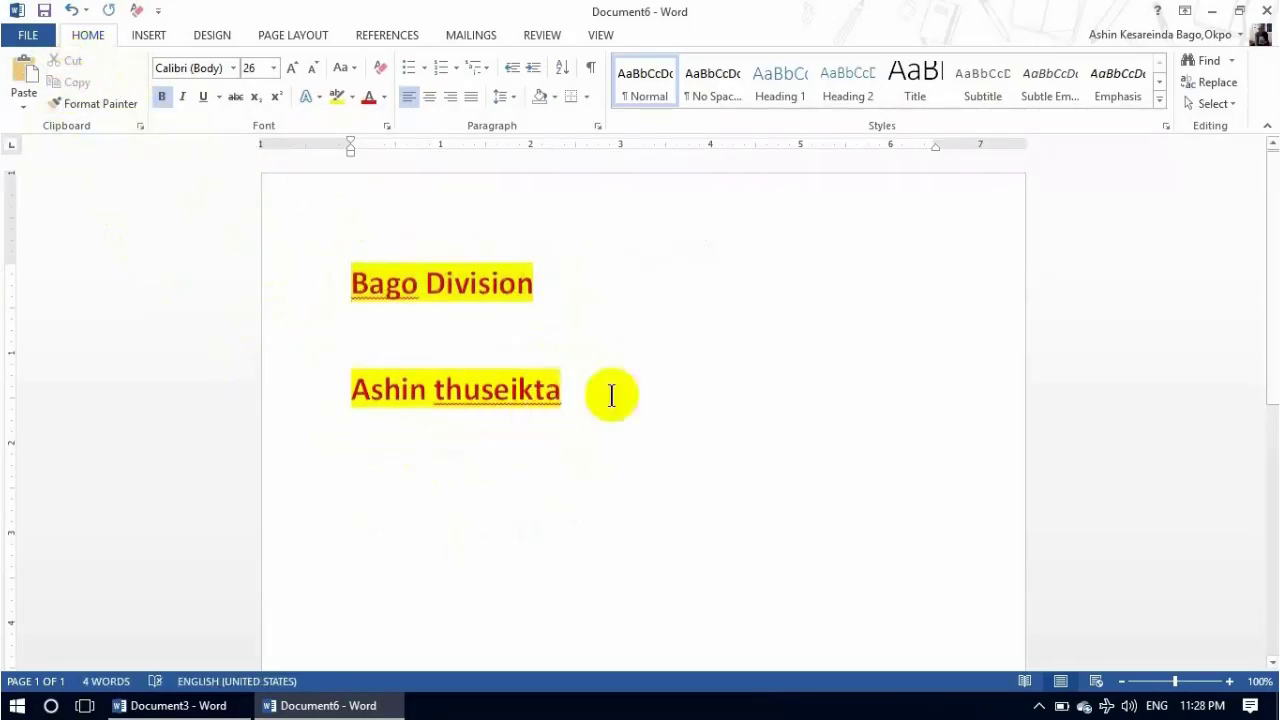
pyautogui.moveTo(611, 395); pyautogui.dragTo(536, 390)
pyautogui.press('Down')
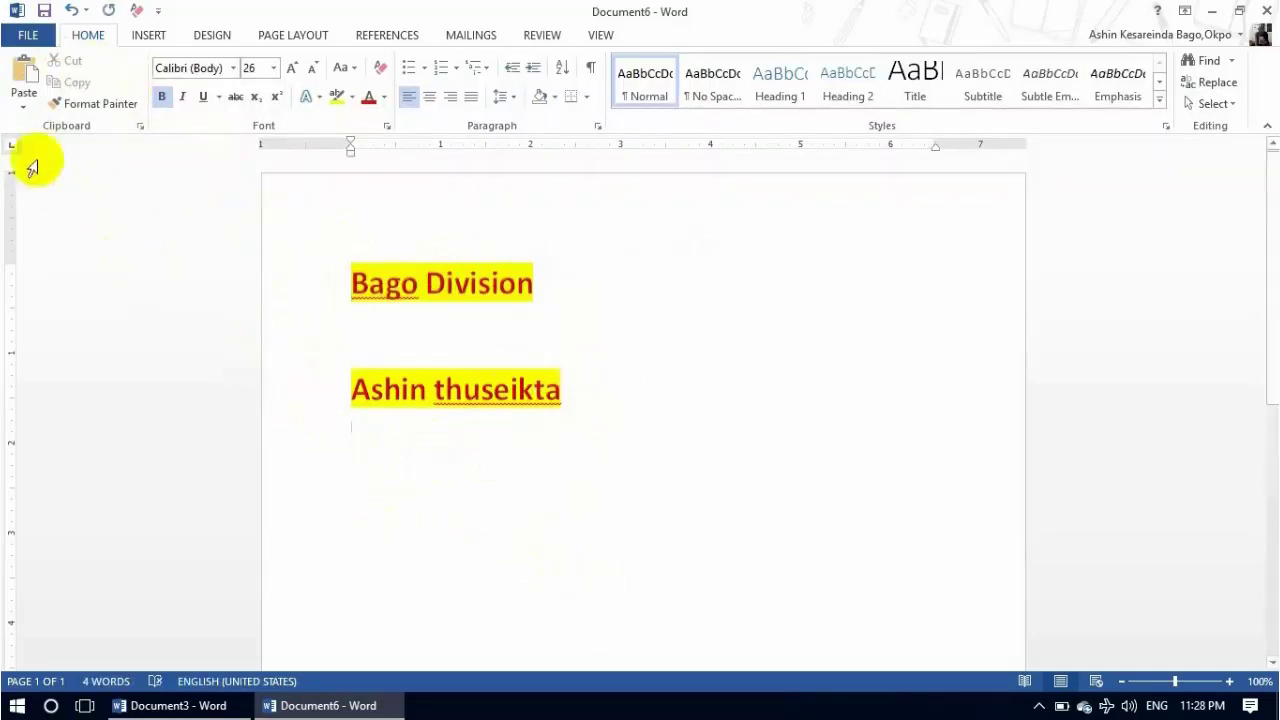
pyautogui.click(20, 80)
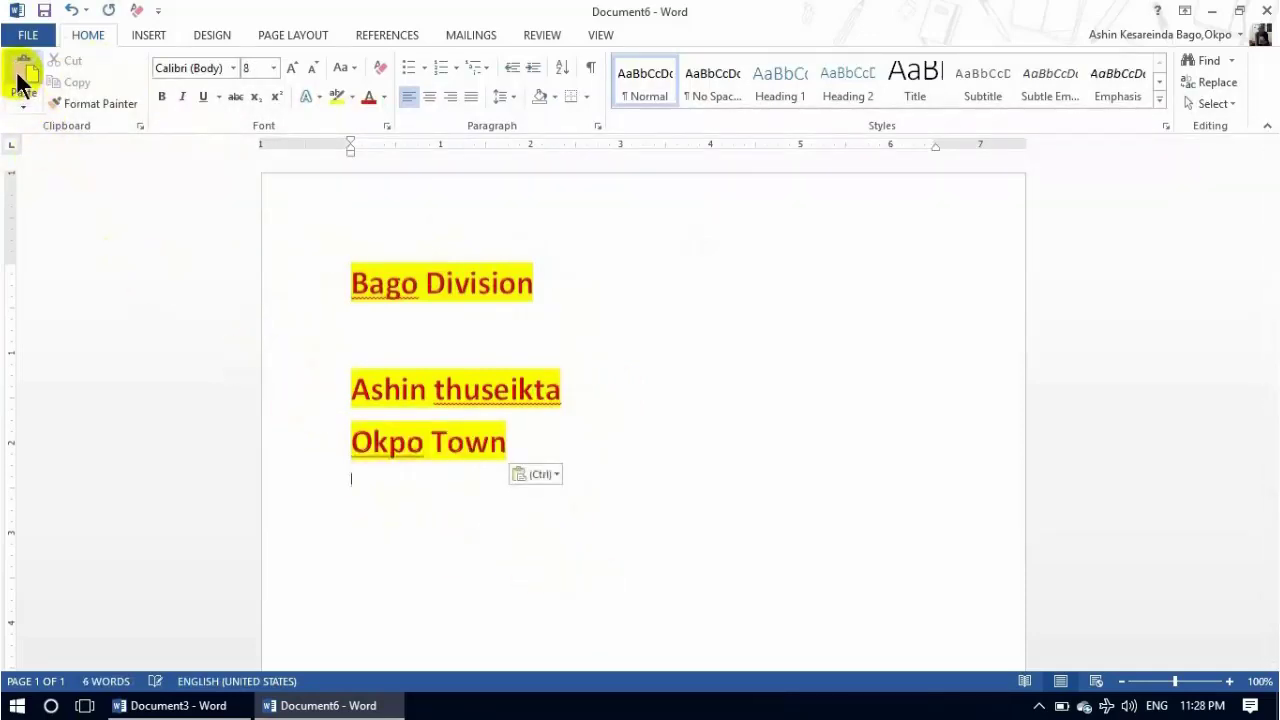
# Step: Copy the Bago Division line and paste a duplicate on a new line below Okpo Town
pyautogui.doubleClick(450, 445)
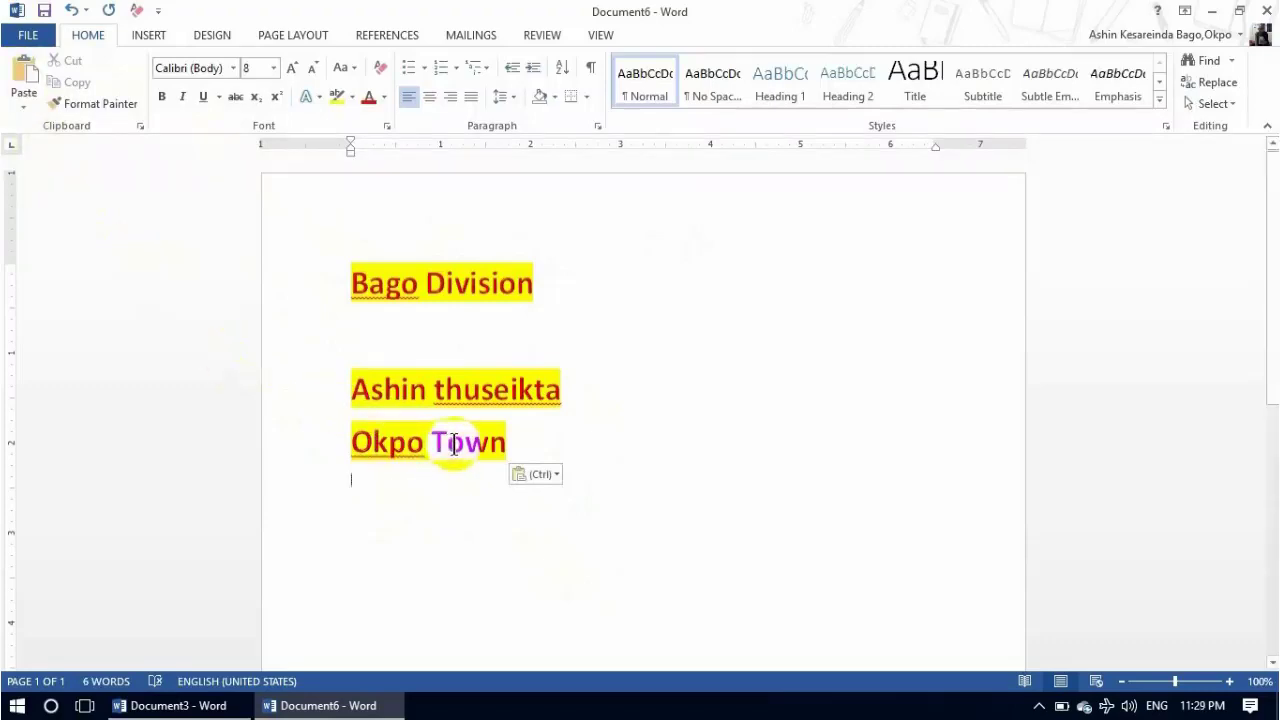
pyautogui.moveTo(308, 360)
pyautogui.mouseDown()
pyautogui.moveTo(520, 282)
pyautogui.moveTo(349, 278)
pyautogui.mouseUp()
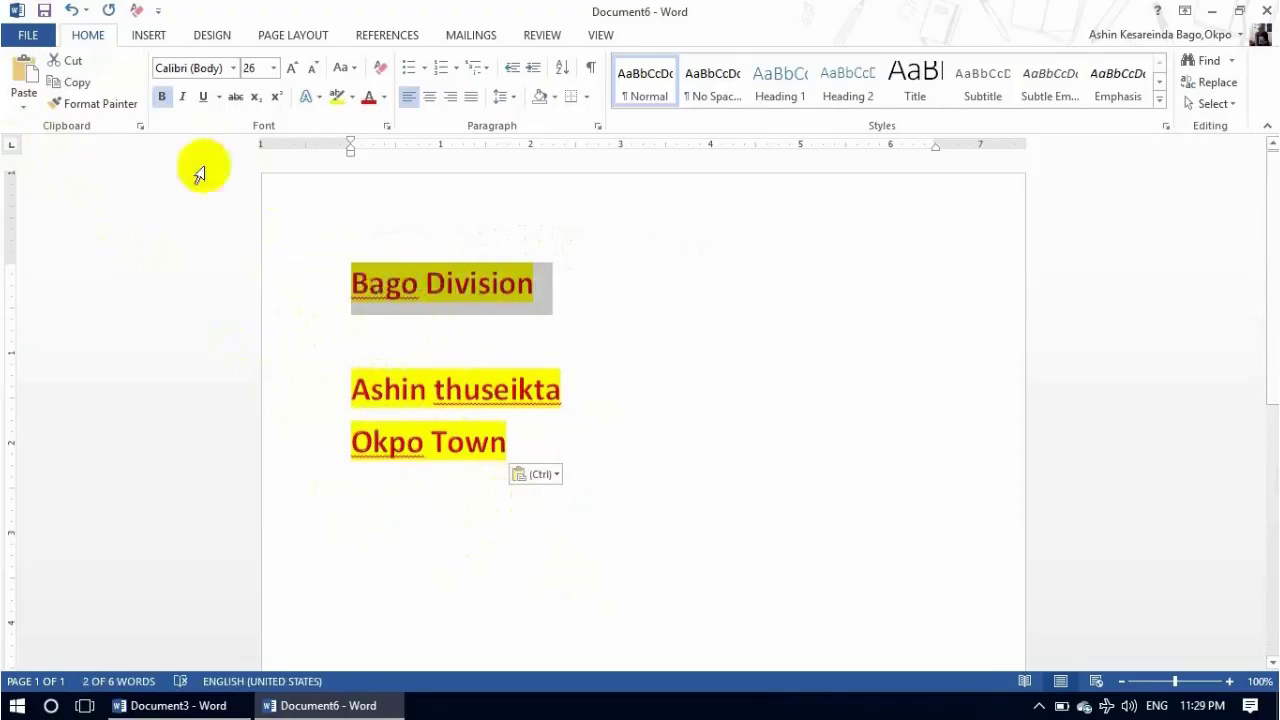
pyautogui.click(86, 79)
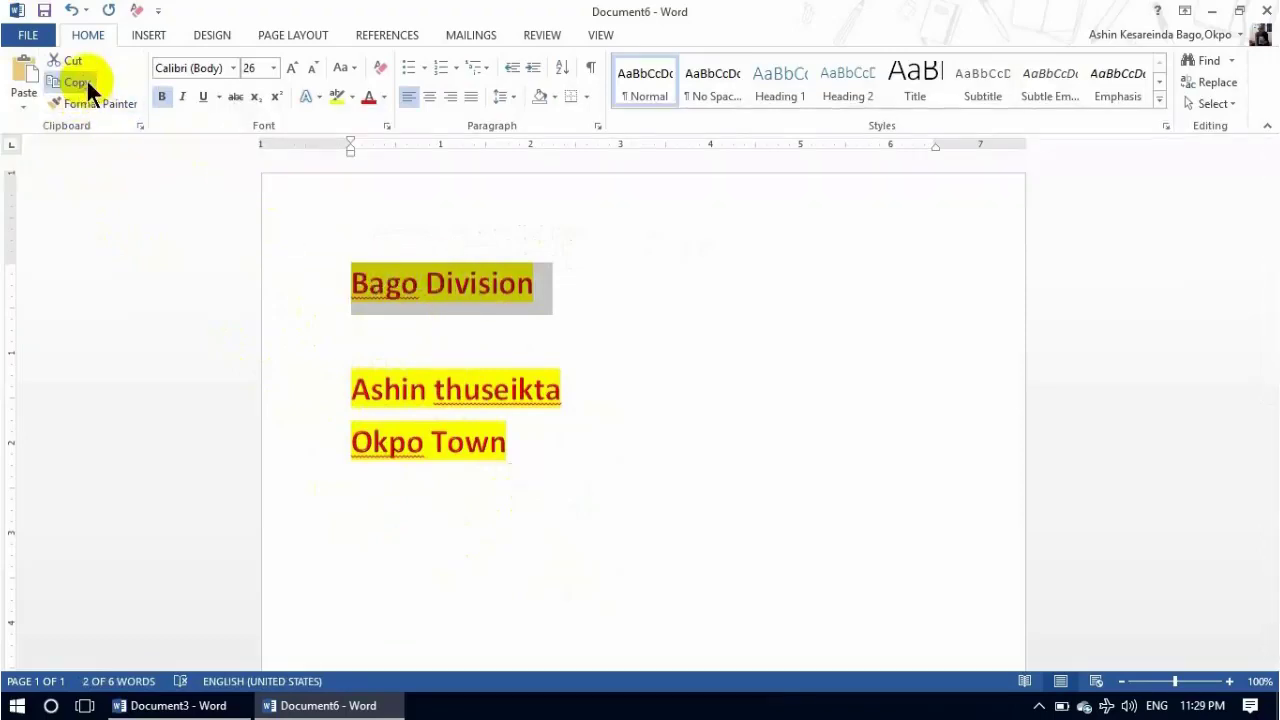
pyautogui.click(510, 442)
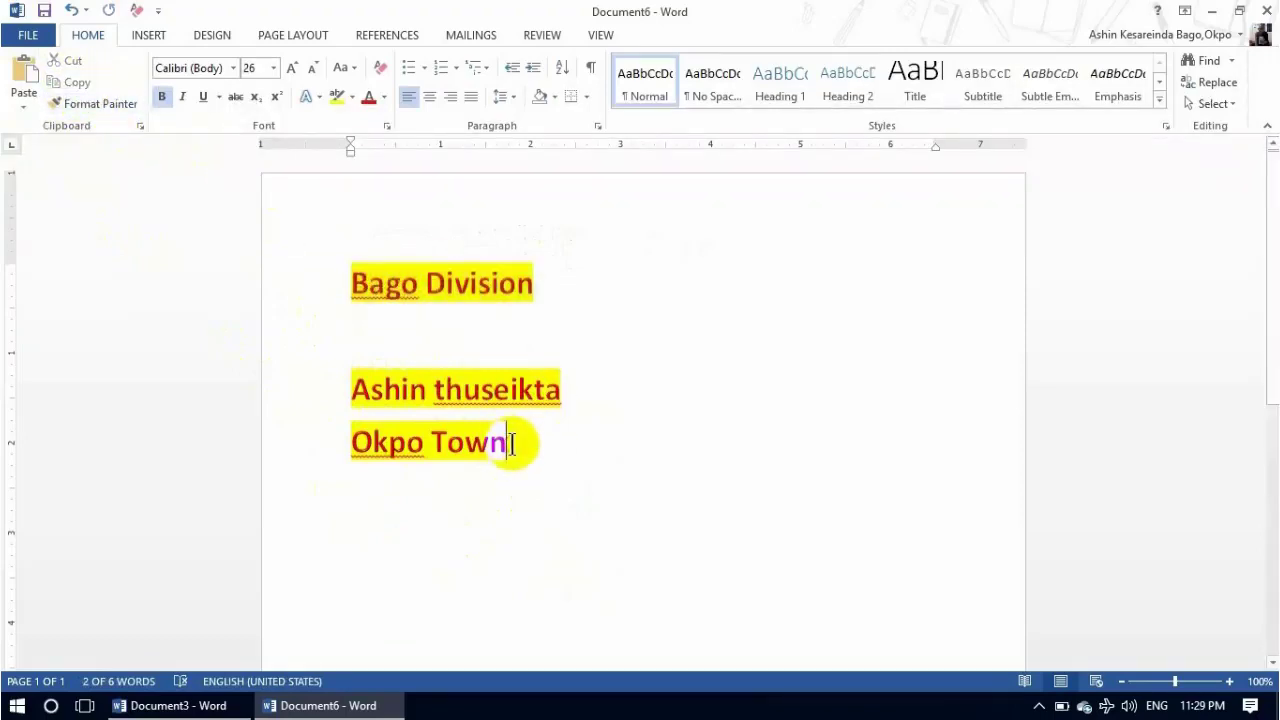
pyautogui.press('Return')
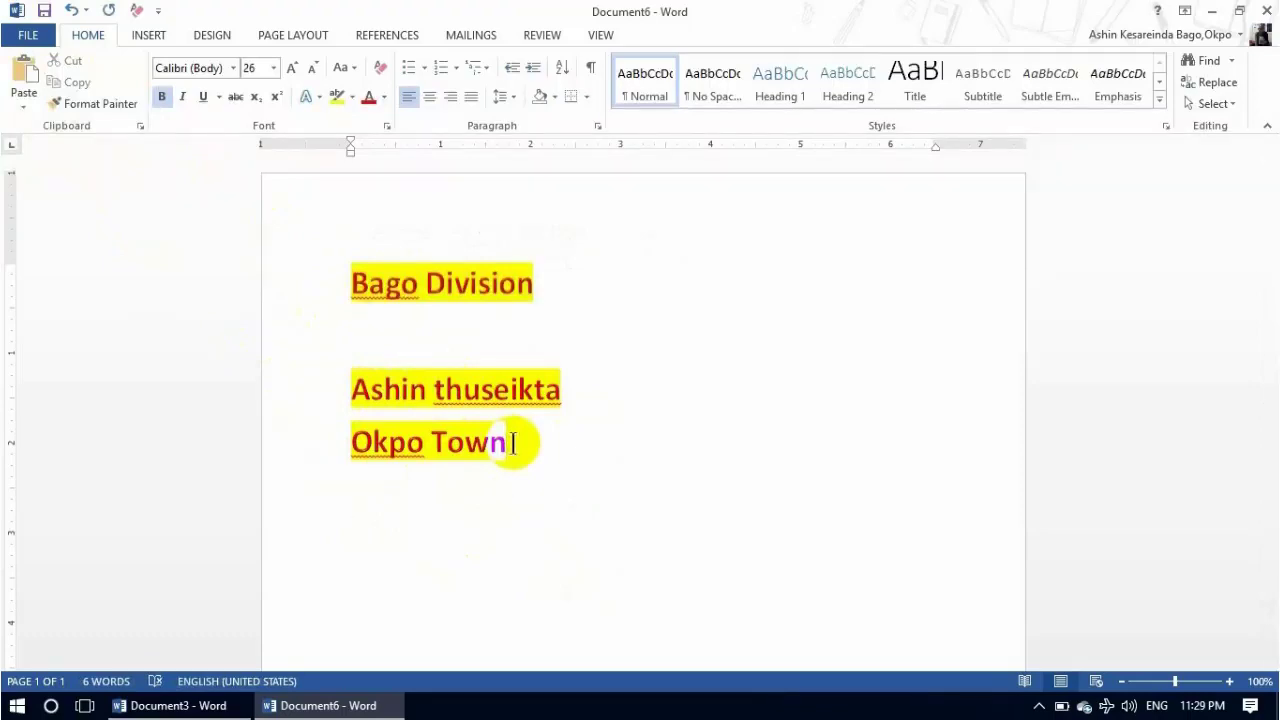
pyautogui.click(28, 78)
pyautogui.moveTo(370, 283); pyautogui.dragTo(335, 282)
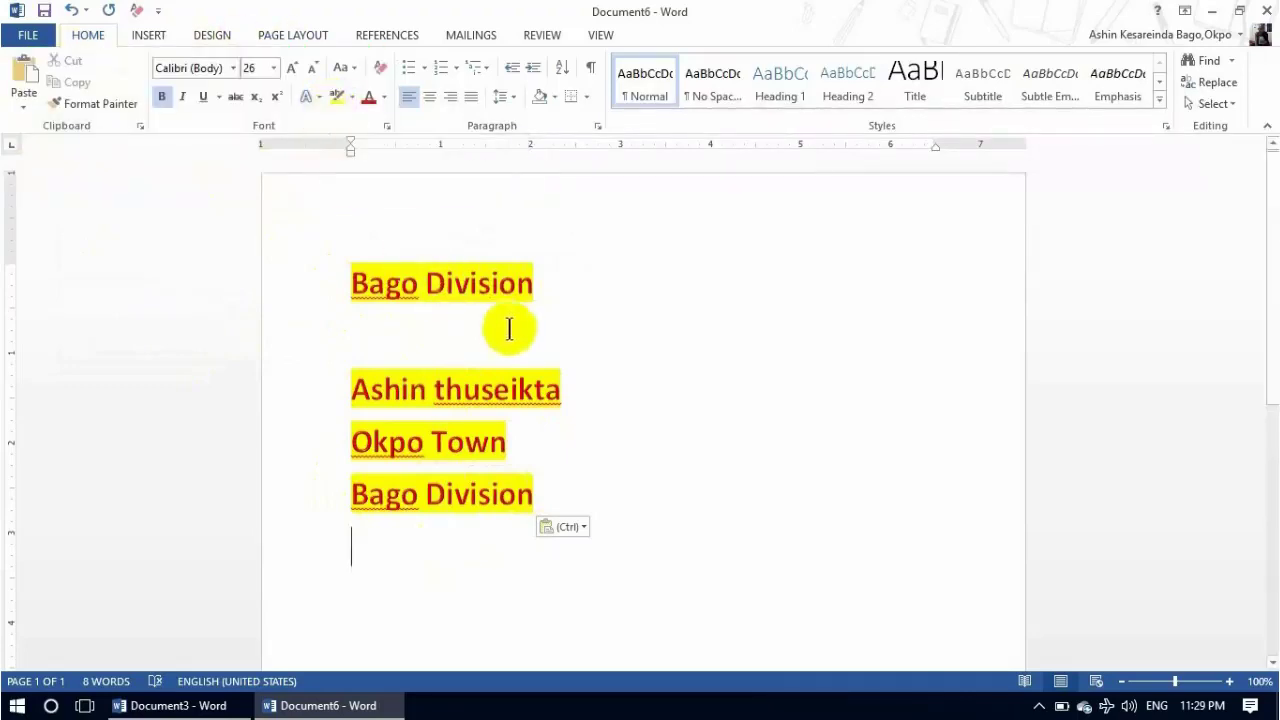
pyautogui.click(1211, 11)
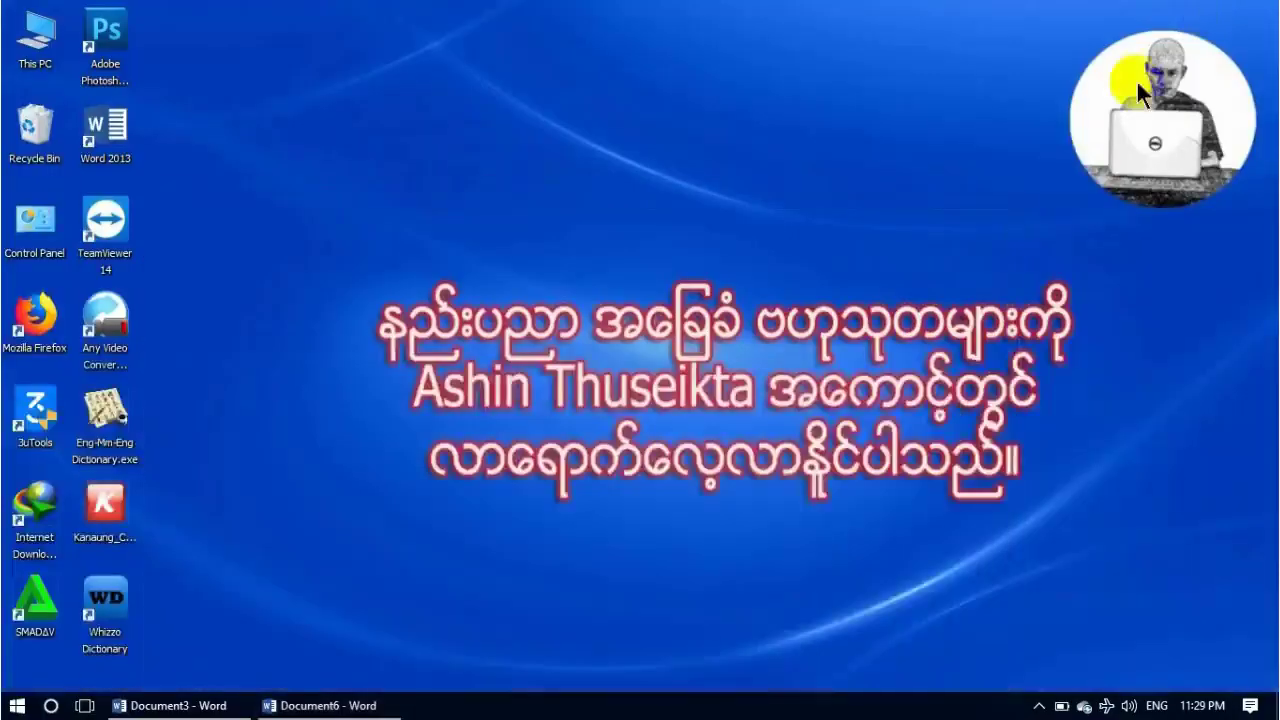